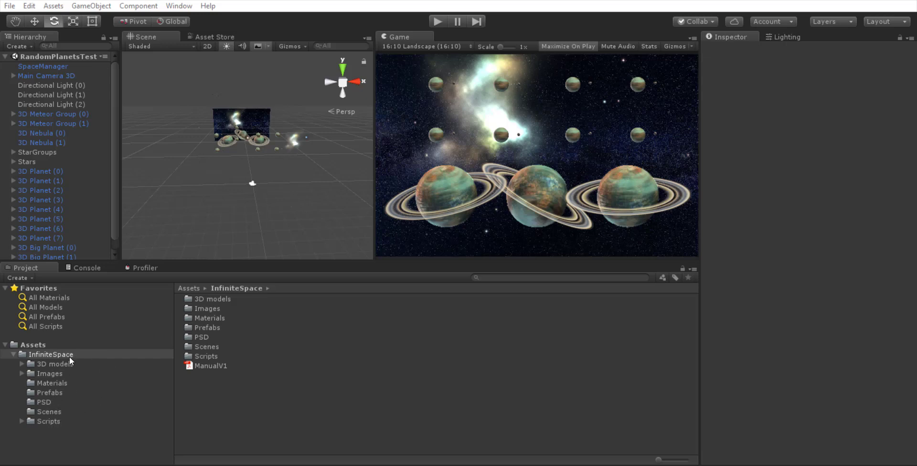
# Browse the InfiniteSpace asset folders for 3D models, Images, Materials, Prefabs, PSD and Scenes to review their contents.
pyautogui.click(47, 364)
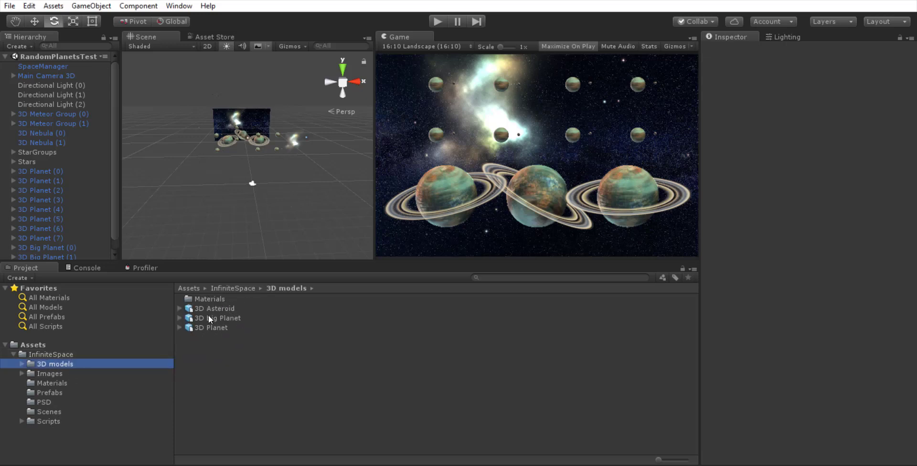
pyautogui.click(70, 375)
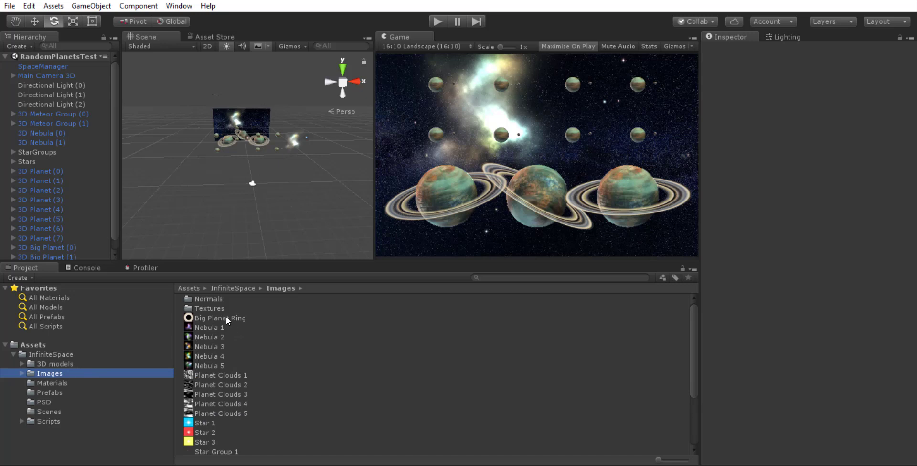
pyautogui.click(203, 299)
pyautogui.click(214, 308)
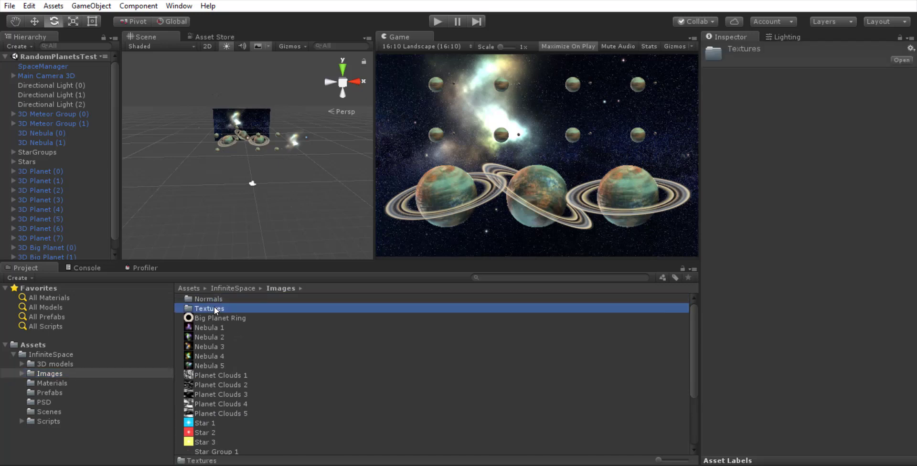
pyautogui.click(55, 382)
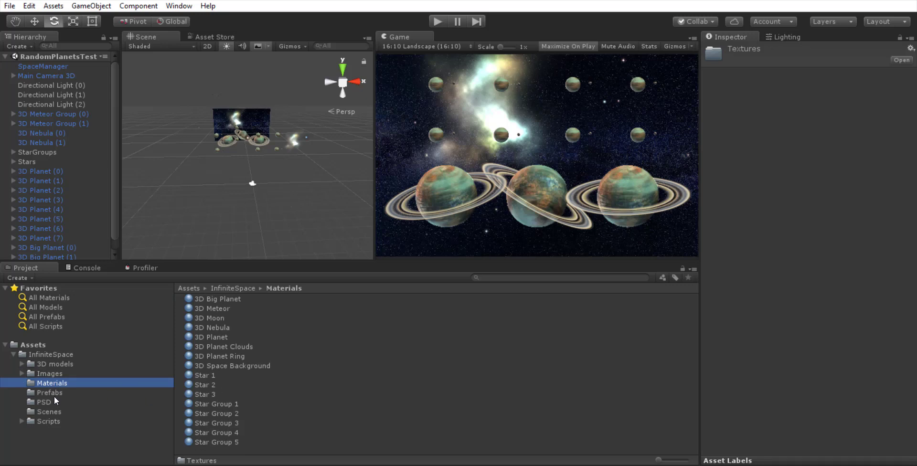
pyautogui.click(53, 392)
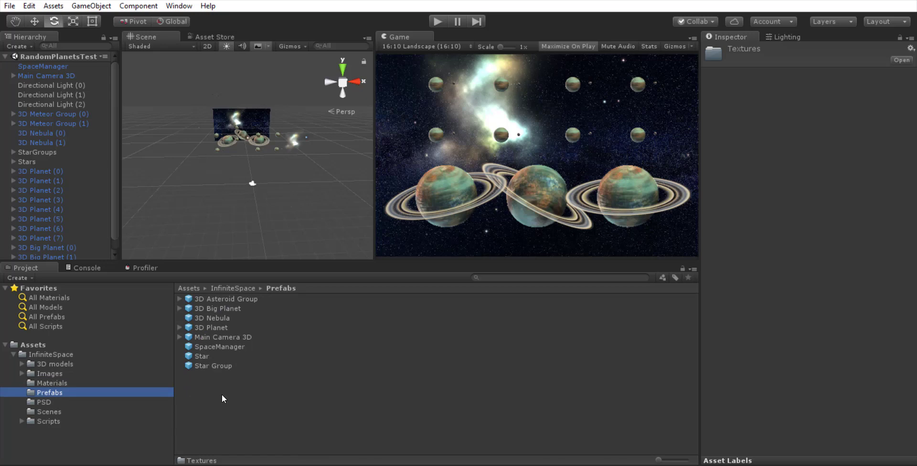
pyautogui.click(71, 403)
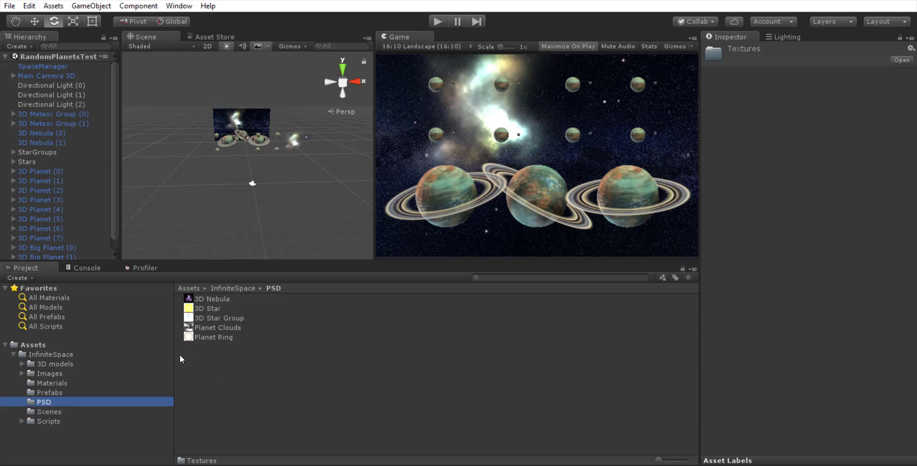
pyautogui.click(73, 412)
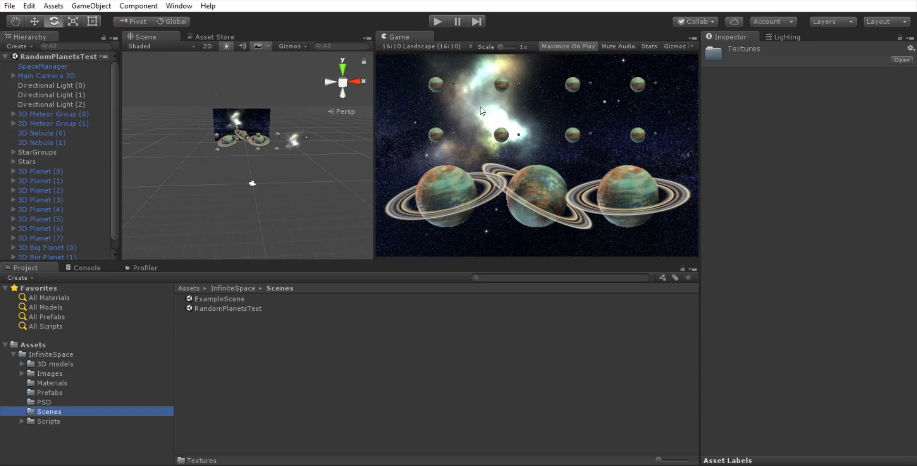
# Turn off Maximize On Play and run the RandomPlanetsTest scene twice to compare the randomized planets, stopping playback each time.
pyautogui.click(570, 46)
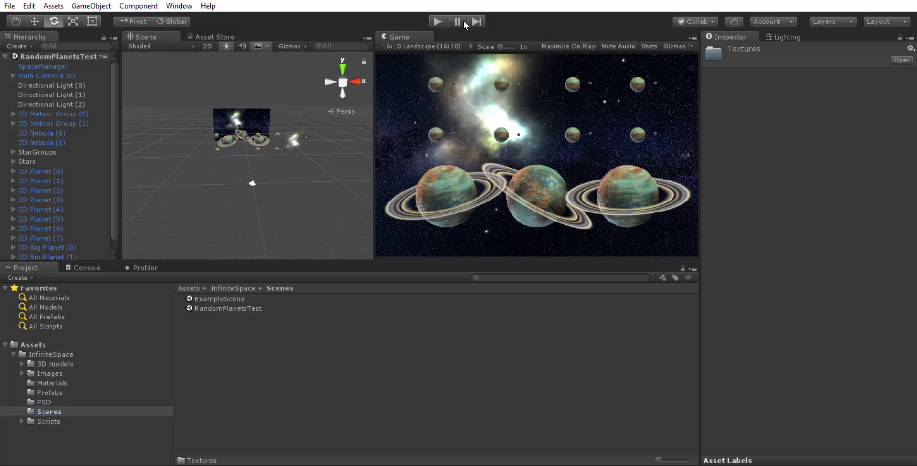
pyautogui.click(436, 22)
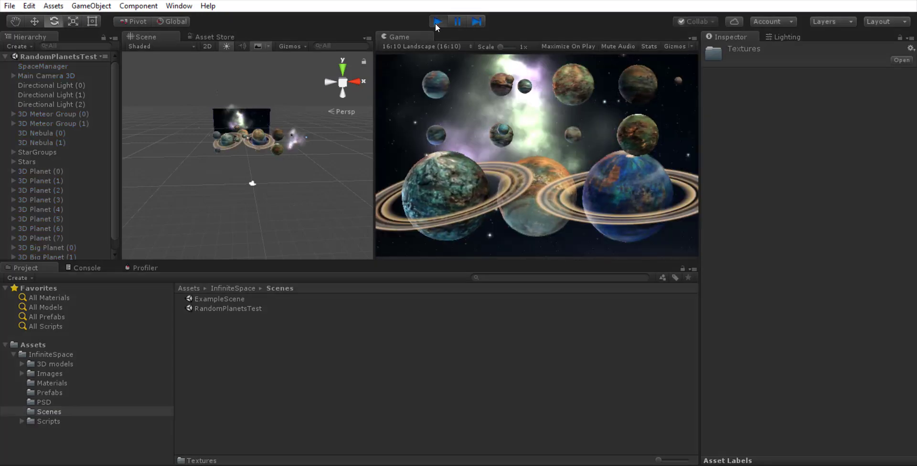
pyautogui.click(436, 22)
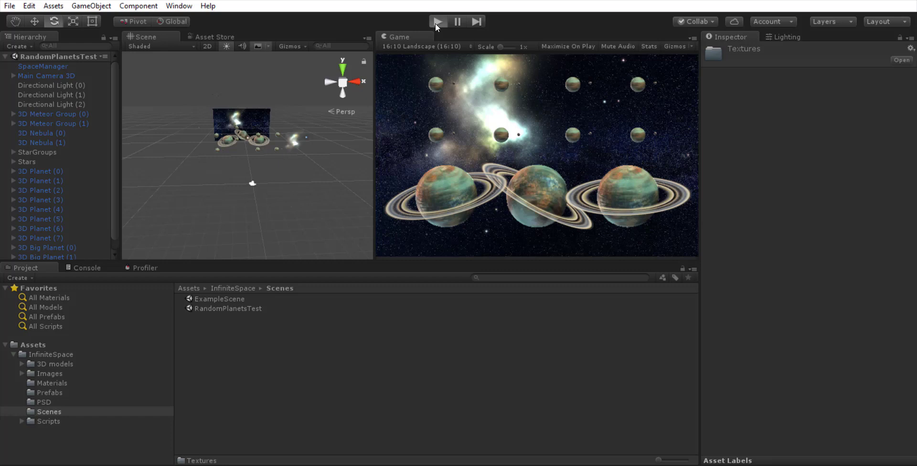
pyautogui.click(437, 22)
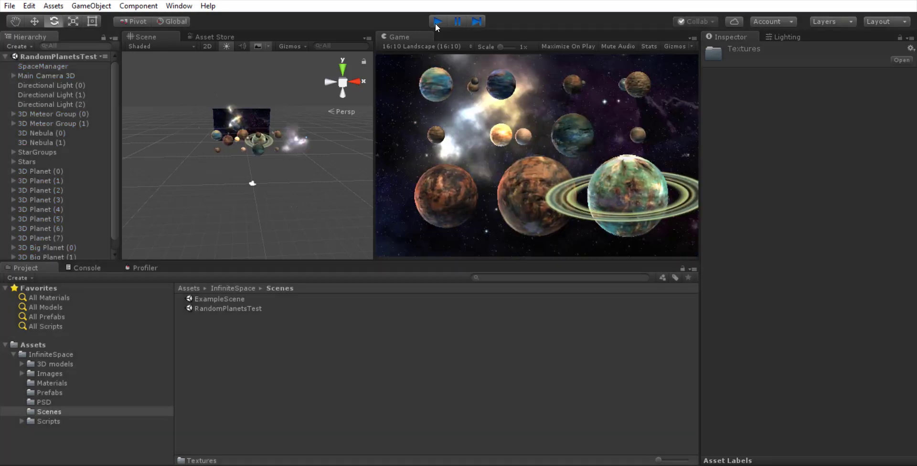
pyautogui.click(436, 22)
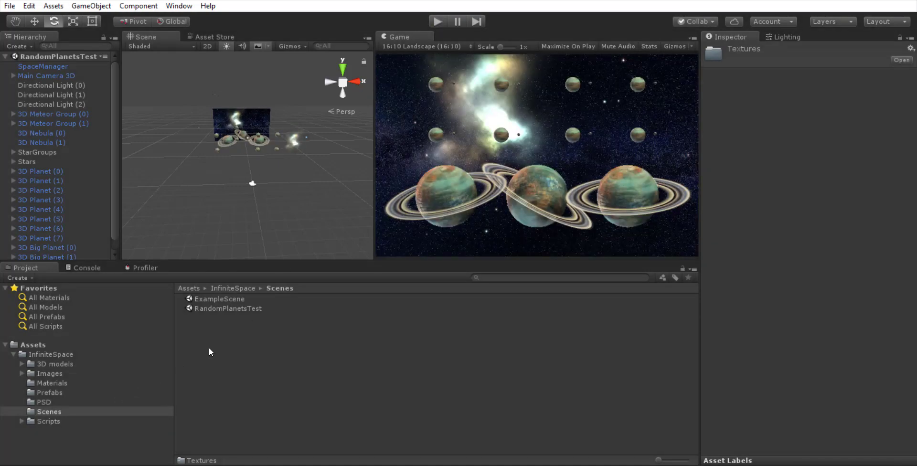
# Select the ExampleScene asset, then examine the scripts in the Scripts folder and its Misc subfolder.
pyautogui.click(232, 298)
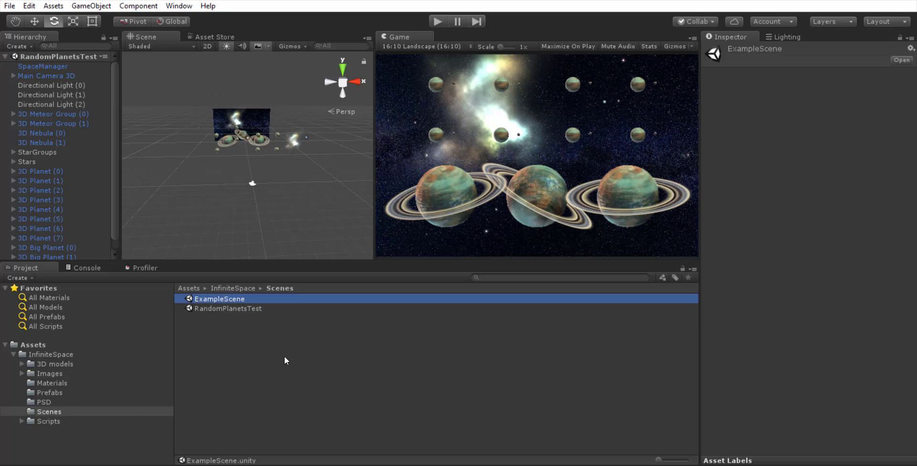
pyautogui.click(48, 421)
pyautogui.click(21, 420)
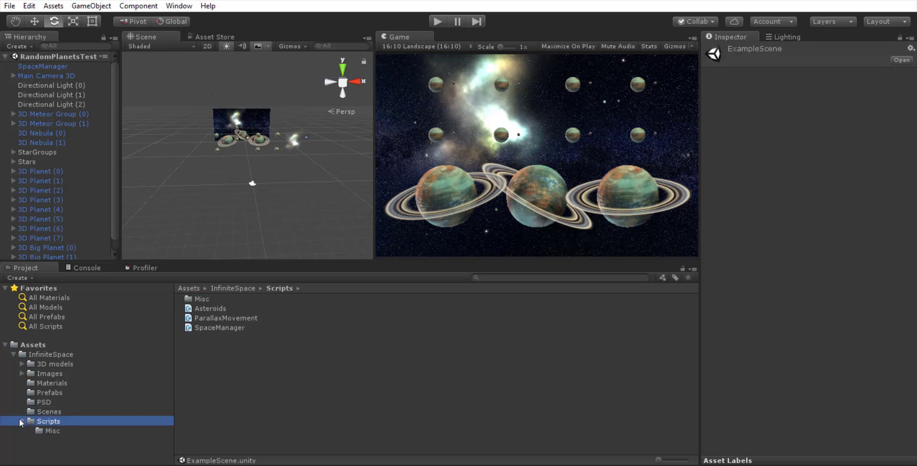
pyautogui.click(54, 427)
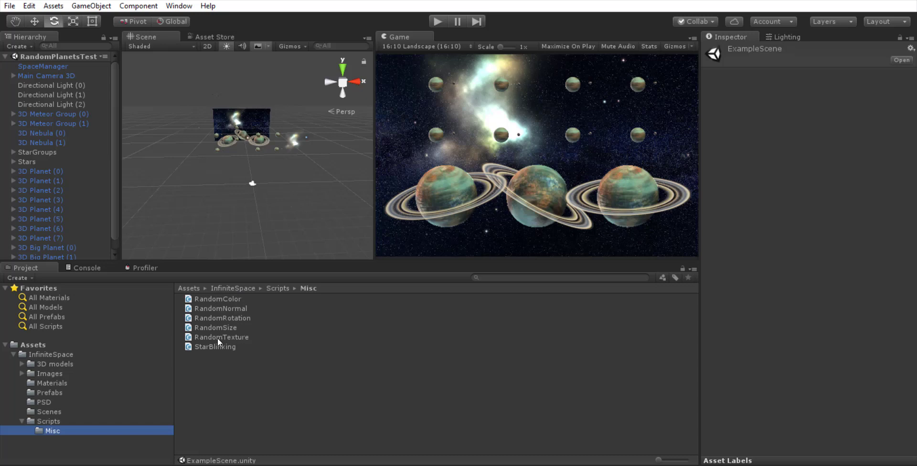
pyautogui.click(50, 422)
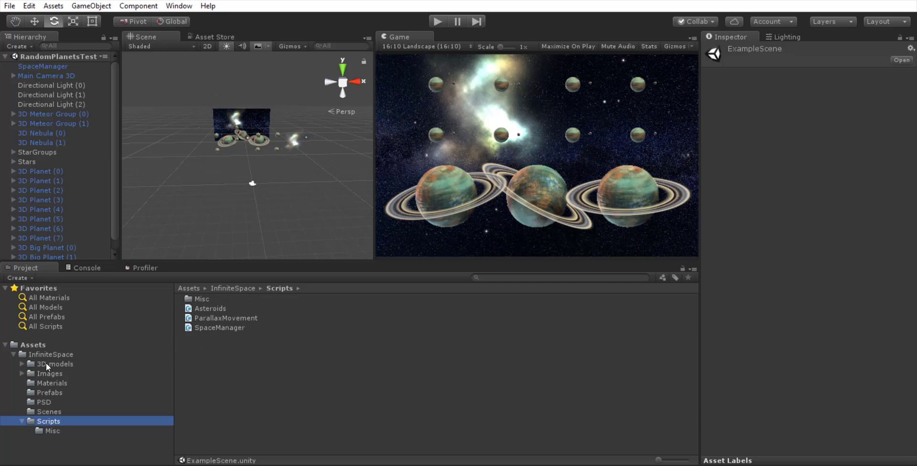
# Open ExampleScene from the Scenes folder and inspect Main Camera 3D and its child Universe background.
pyautogui.click(52, 411)
pyautogui.doubleClick(204, 300)
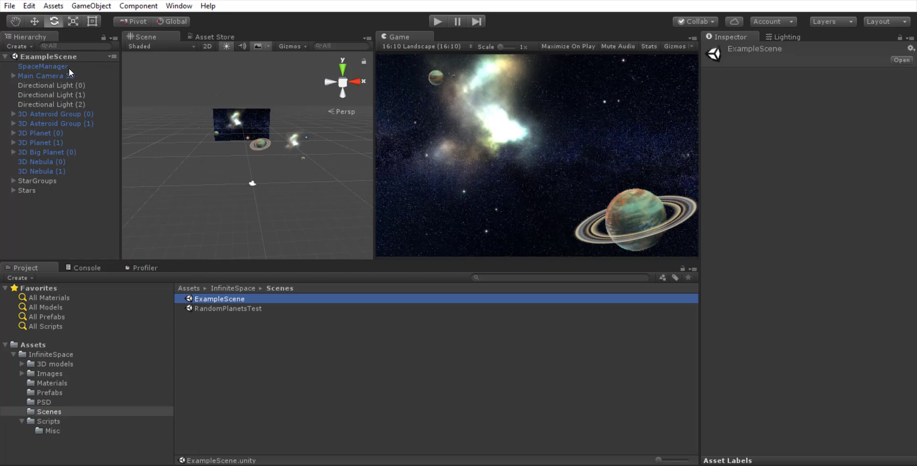
pyautogui.click(47, 76)
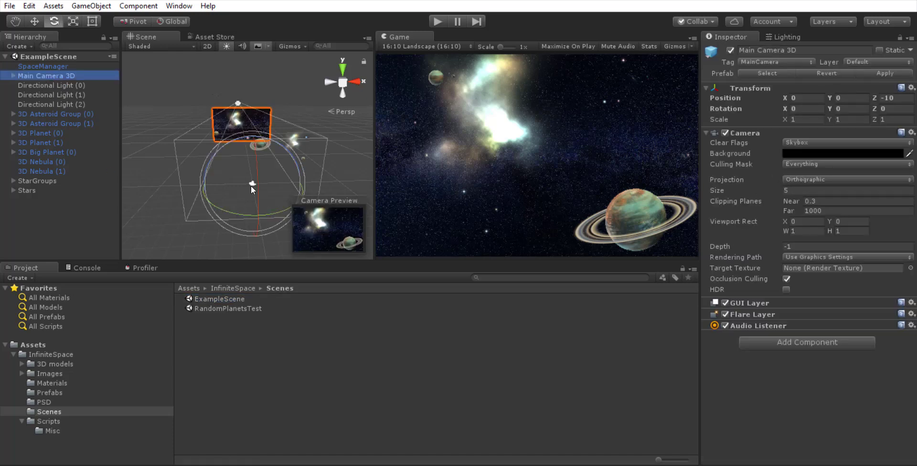
pyautogui.click(14, 76)
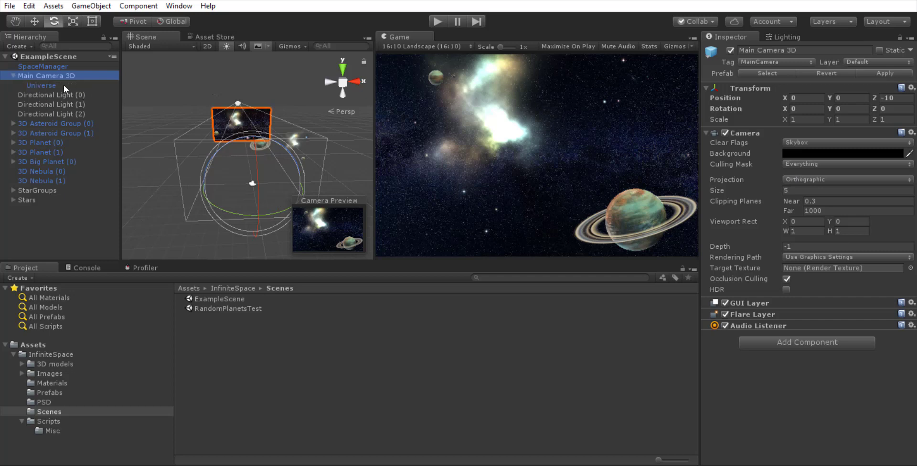
pyautogui.click(64, 85)
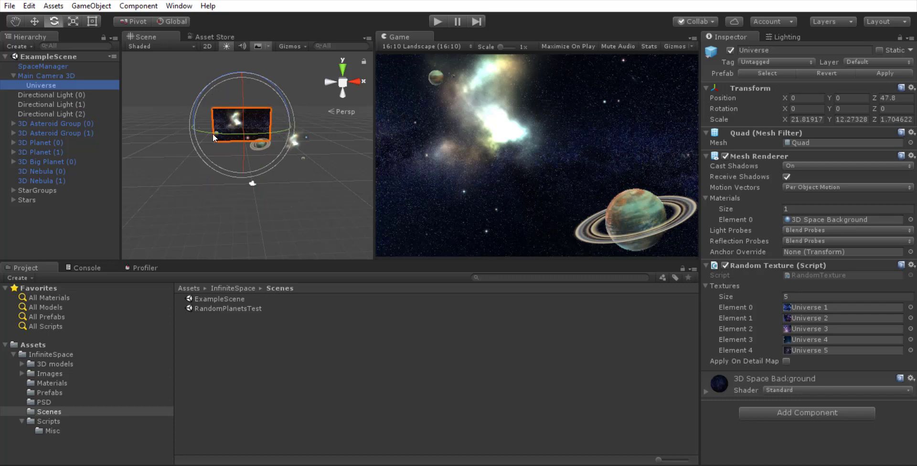
# Inspect the directional lights and frame 3D Asteroid Group (0) in the scene to examine it from another angle.
pyautogui.click(51, 103)
pyautogui.click(51, 111)
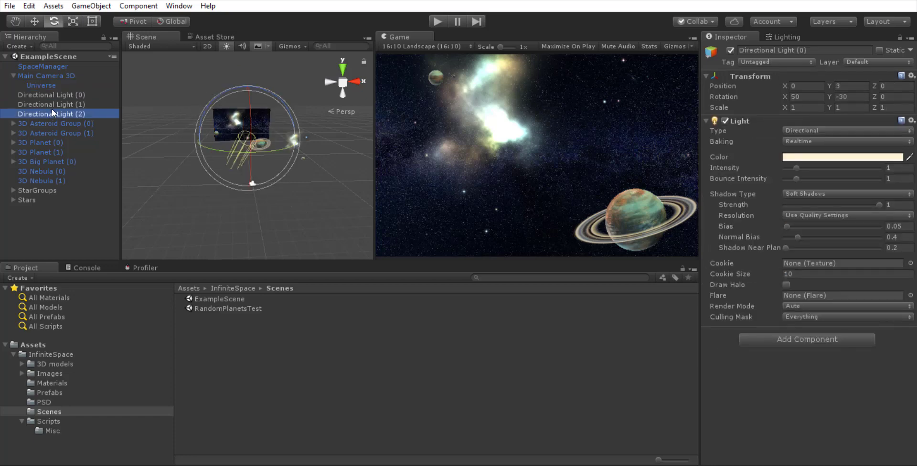
pyautogui.click(55, 123)
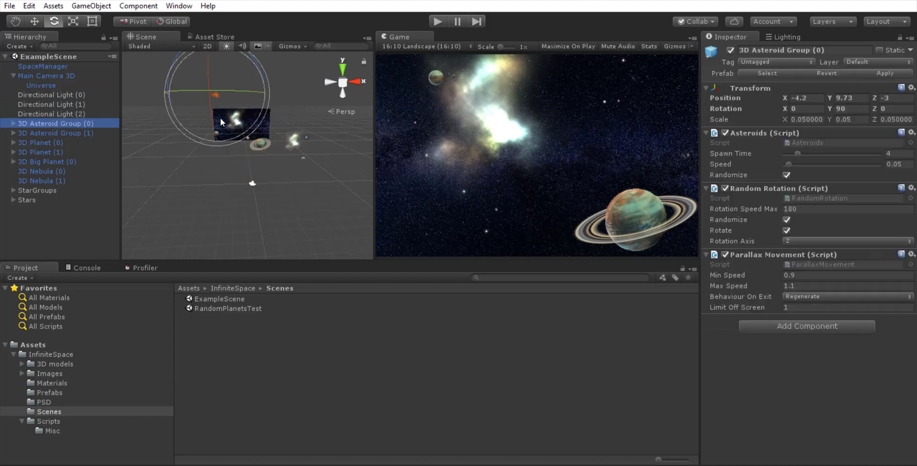
pyautogui.click(217, 102)
pyautogui.press('f')
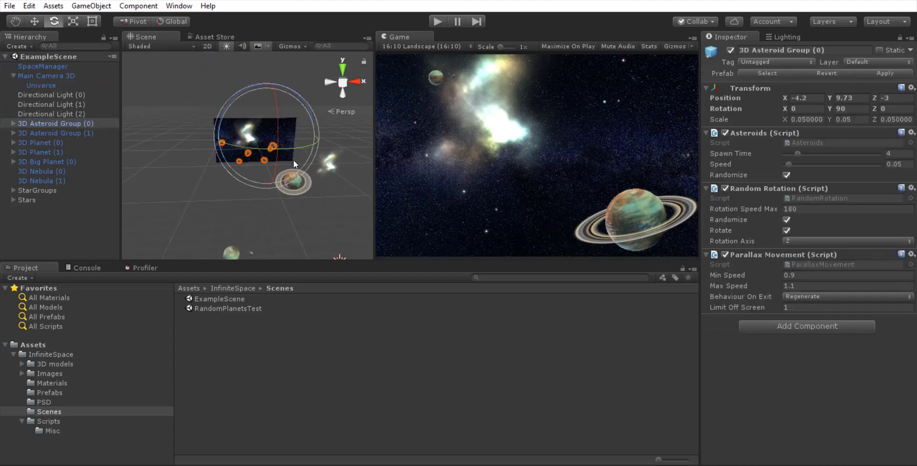
pyautogui.keyDown('alt'); pyautogui.moveTo(325, 158); pyautogui.dragTo(82, 156); pyautogui.keyUp('alt')
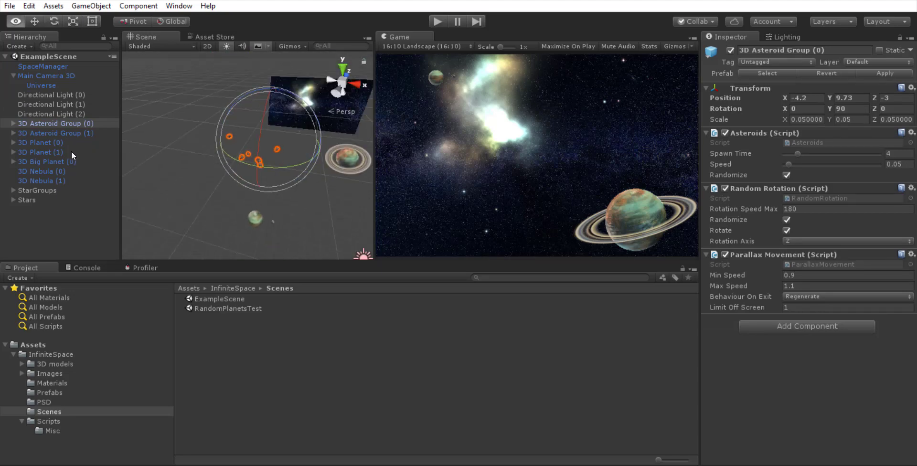
# Frame 3D Planet (0) and 3D Big Planet (0) in turn to examine each planet and its components.
pyautogui.click(41, 142)
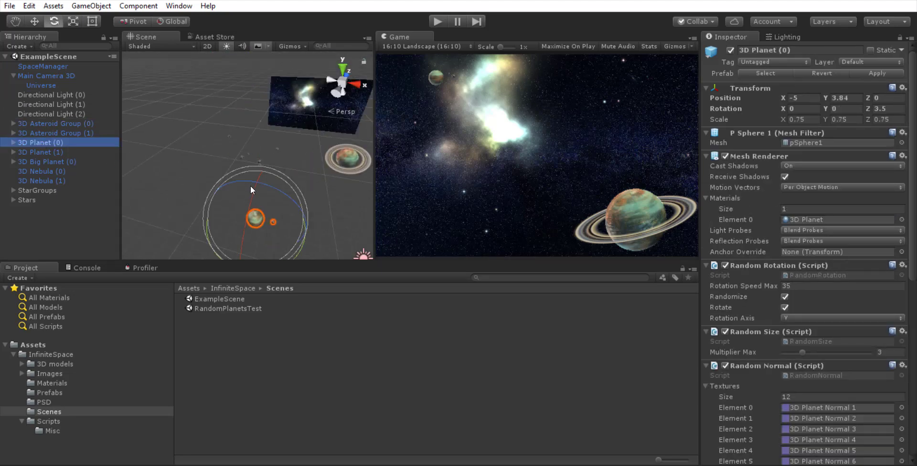
pyautogui.press('f')
pyautogui.keyDown('alt'); pyautogui.moveTo(306, 194); pyautogui.dragTo(86, 164); pyautogui.keyUp('alt')
pyautogui.click(47, 162)
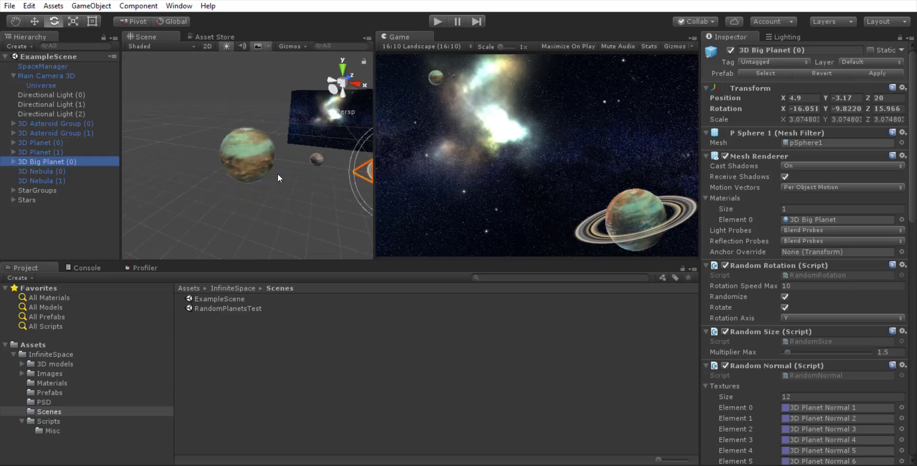
pyautogui.press('f')
pyautogui.keyDown('alt'); pyautogui.moveTo(293, 184); pyautogui.dragTo(319, 166); pyautogui.keyUp('alt')
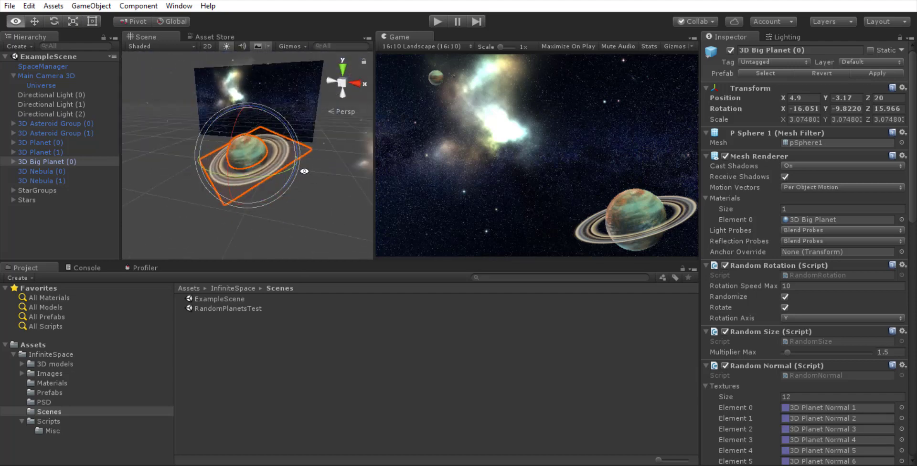
# Frame 3D Nebula (0) and view its quad at an angle against the space background.
pyautogui.click(56, 172)
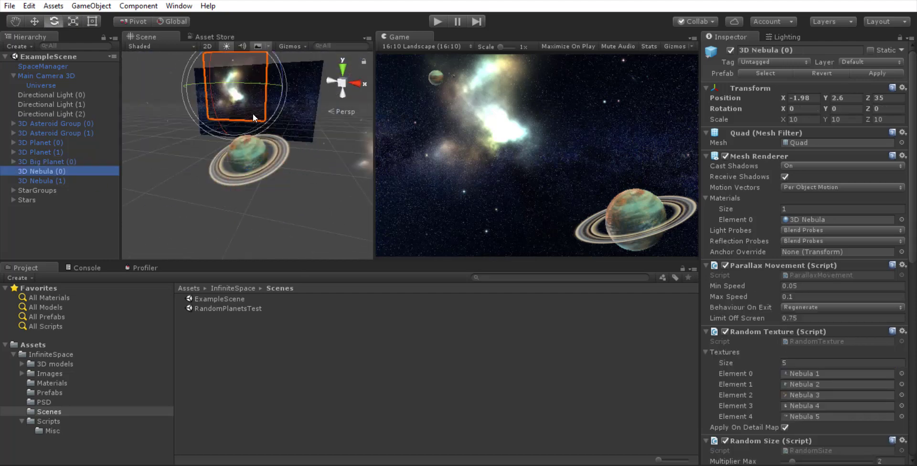
pyautogui.press('f')
pyautogui.keyDown('alt'); pyautogui.moveTo(343, 143); pyautogui.dragTo(302, 210); pyautogui.keyUp('alt')
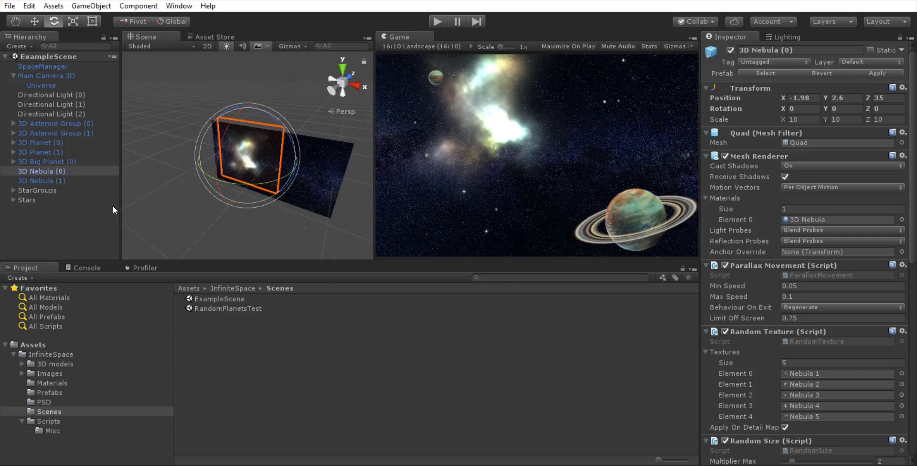
# Expand the StarGroups object and examine its child Star Group (0) up close in the scene.
pyautogui.click(33, 190)
pyautogui.click(13, 190)
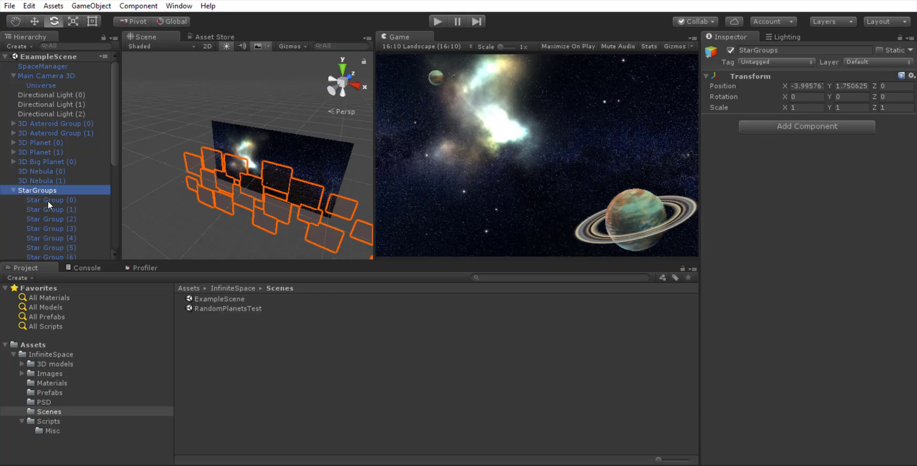
pyautogui.click(48, 200)
pyautogui.press('f')
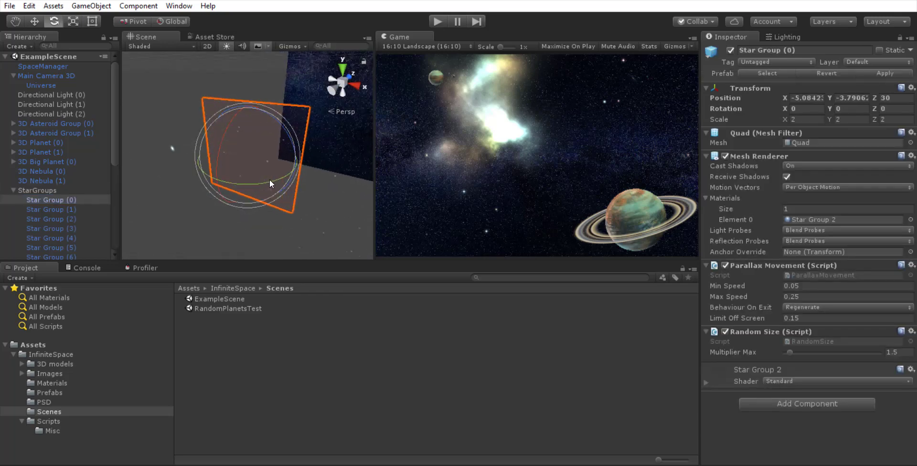
pyautogui.press('alt')
pyautogui.moveTo(346, 179)
pyautogui.keyDown('alt'); pyautogui.mouseDown()
pyautogui.moveTo(334, 177)
pyautogui.moveTo(353, 175)
pyautogui.moveTo(329, 181)
pyautogui.mouseUp(); pyautogui.keyUp('alt')
# Expand the Stars object and examine its child Star (4) up close in the scene.
pyautogui.scroll(-6, 71, 224)
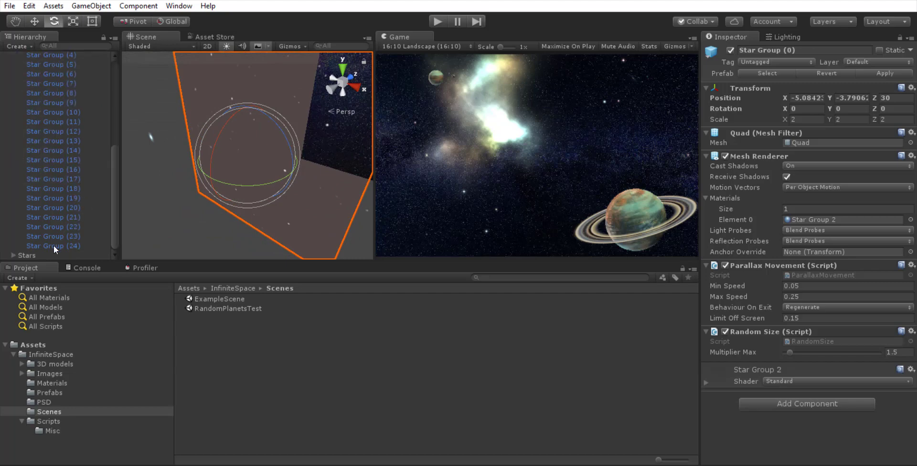
pyautogui.click(13, 255)
pyautogui.scroll(-4, 67, 251)
pyautogui.click(55, 187)
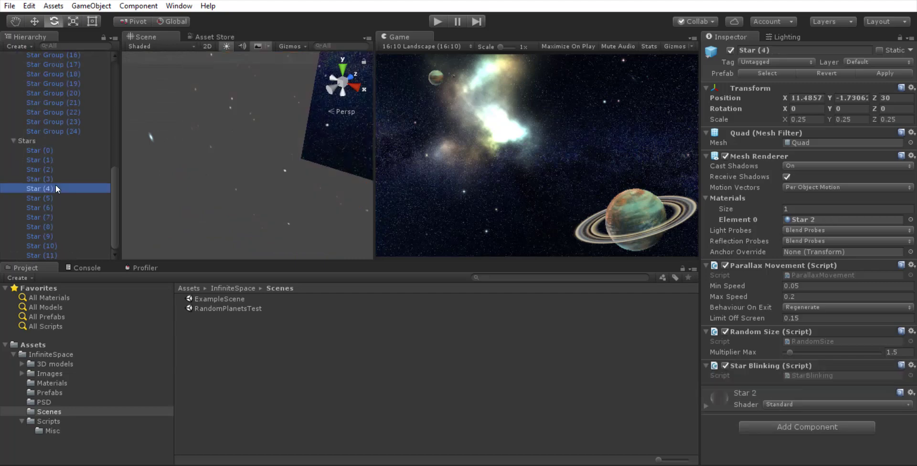
pyautogui.press('f')
pyautogui.moveTo(305, 181)
pyautogui.keyDown('alt'); pyautogui.mouseDown()
pyautogui.moveTo(334, 177)
pyautogui.moveTo(316, 179)
pyautogui.mouseUp(); pyautogui.keyUp('alt')
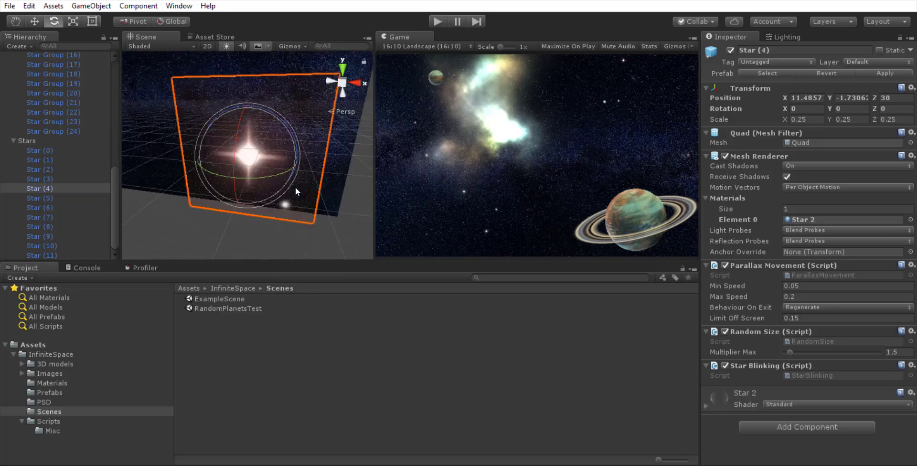
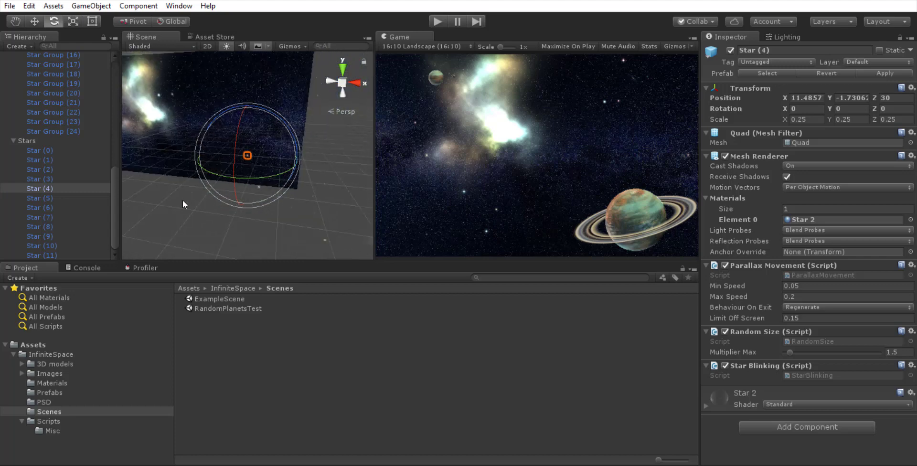
# Collapse the StarGroups, Stars and Main Camera 3D objects in the scene hierarchy.
pyautogui.click(33, 141)
pyautogui.scroll(10, 91, 182)
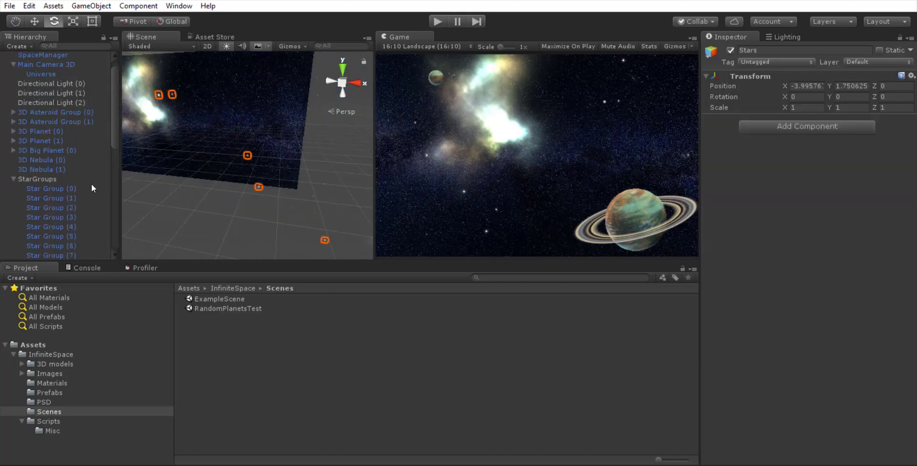
pyautogui.click(52, 190)
pyautogui.click(13, 190)
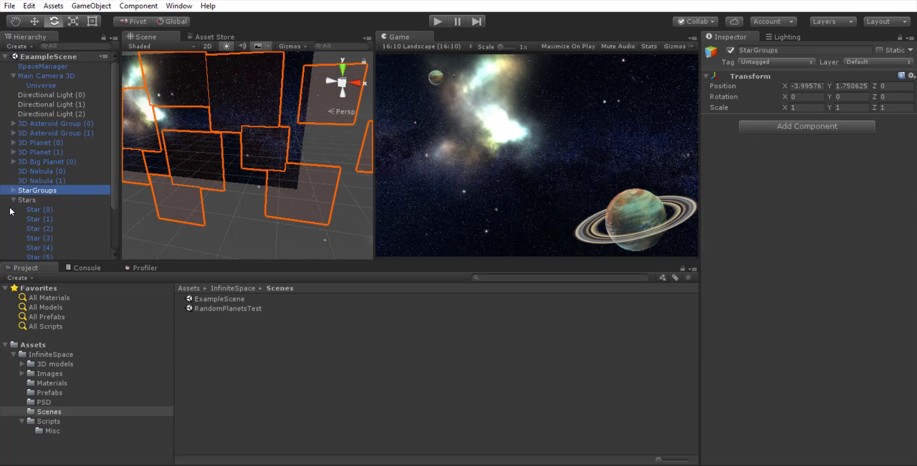
pyautogui.click(13, 200)
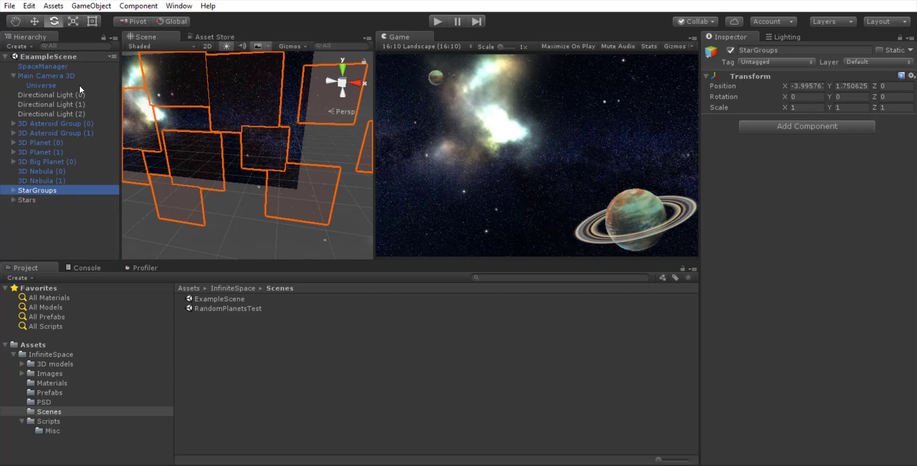
pyautogui.click(13, 75)
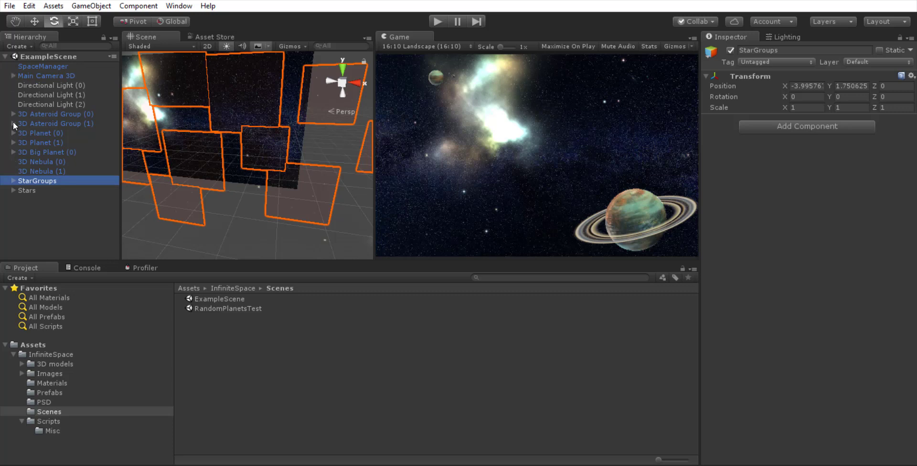
# Examine the scroll direction options of the SpaceManager script, and view the components of Main Camera 3D.
pyautogui.click(48, 67)
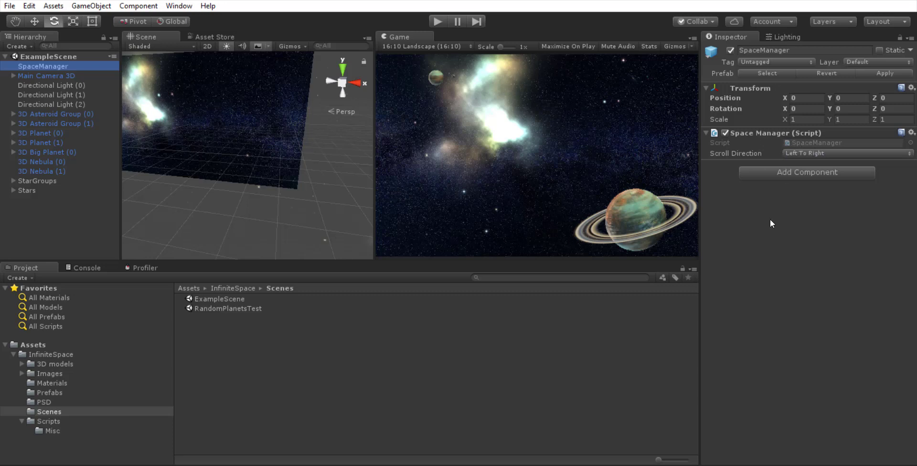
pyautogui.click(811, 153)
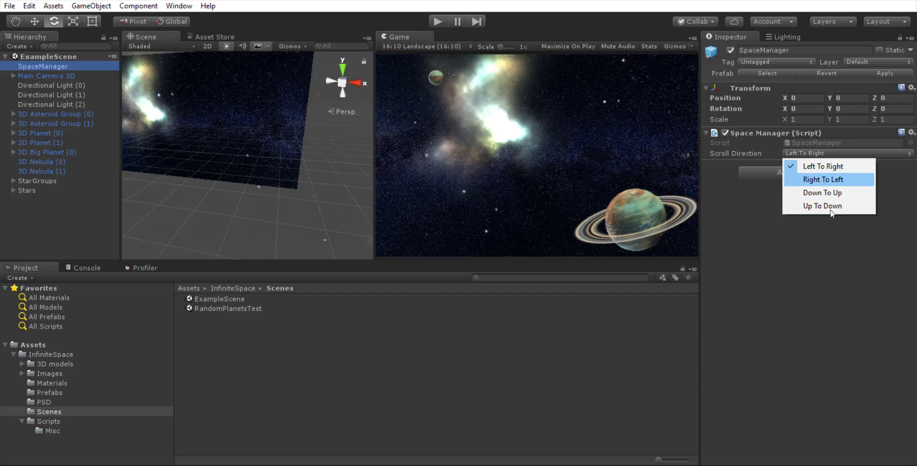
pyautogui.click(806, 306)
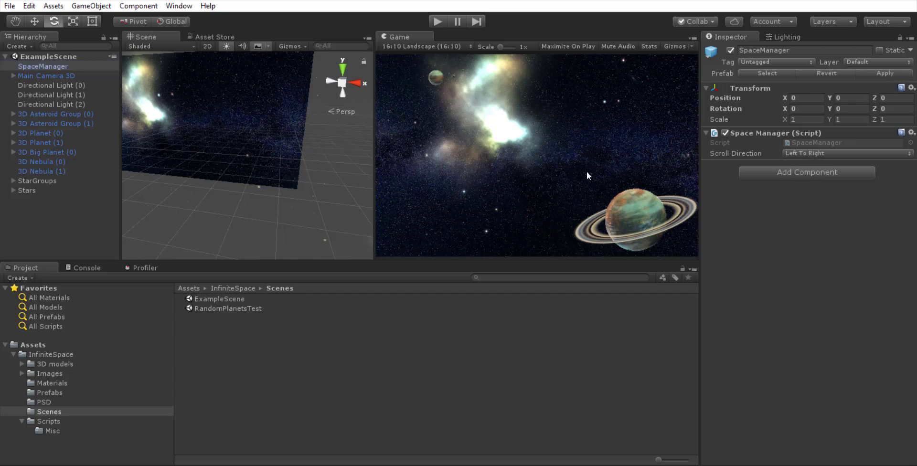
pyautogui.click(69, 66)
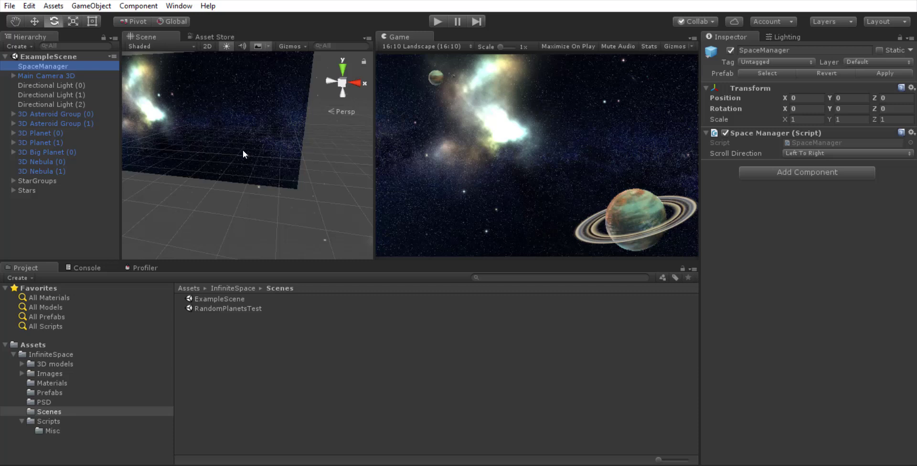
pyautogui.click(72, 76)
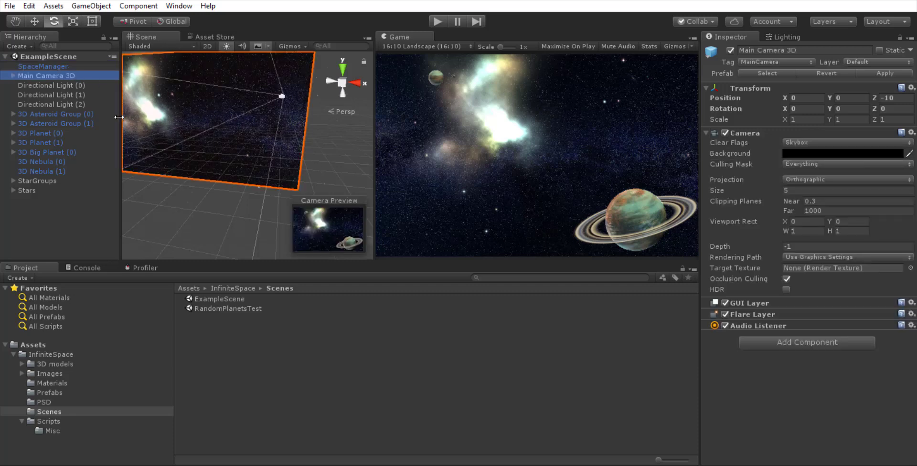
# Expand 3D Asteroid Group (0) and examine its children Asteroid (1), Asteroid (4) and Asteroid (5) in the scene.
pyautogui.click(59, 114)
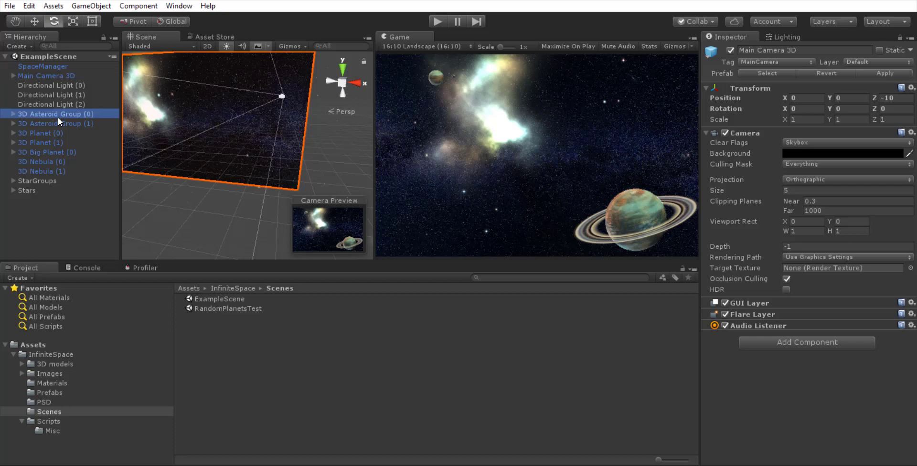
pyautogui.click(13, 113)
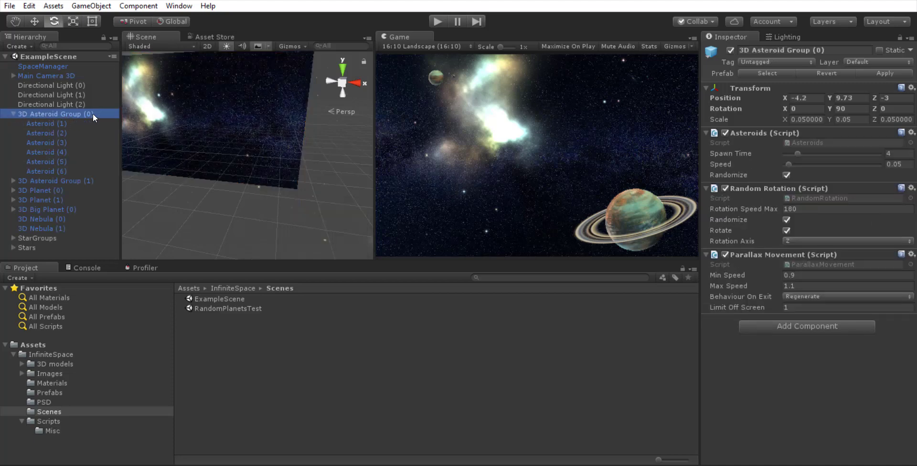
pyautogui.click(47, 123)
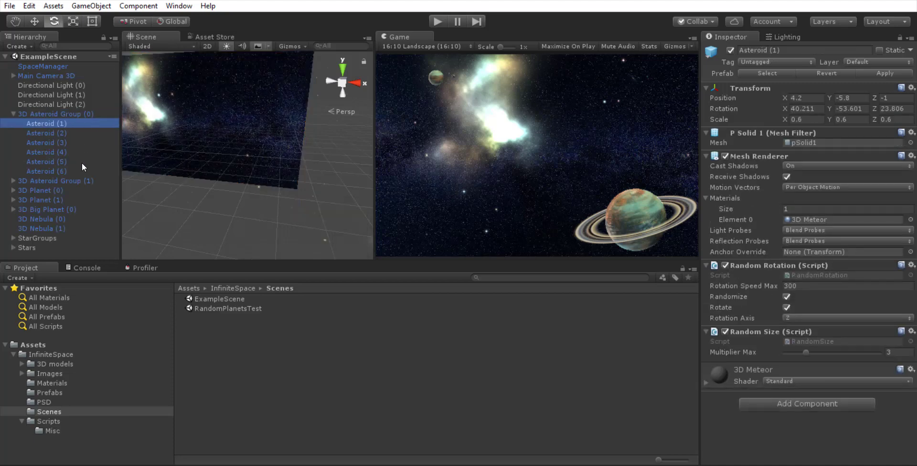
pyautogui.press('f')
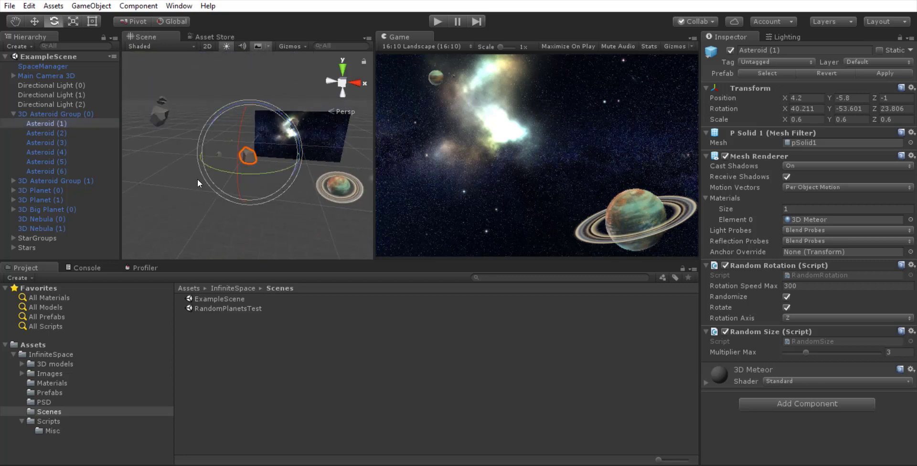
pyautogui.click(59, 151)
pyautogui.press('f')
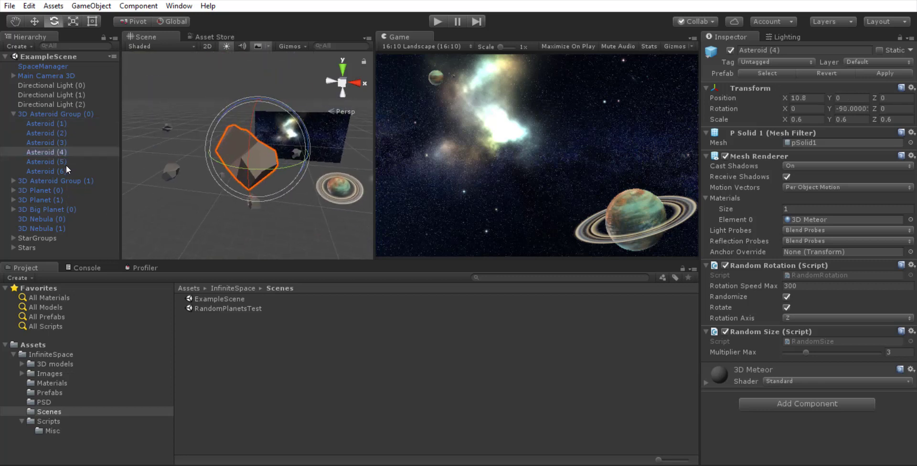
pyautogui.click(47, 163)
pyautogui.press('f')
pyautogui.keyDown('alt'); pyautogui.moveTo(274, 158); pyautogui.dragTo(254, 164); pyautogui.keyUp('alt')
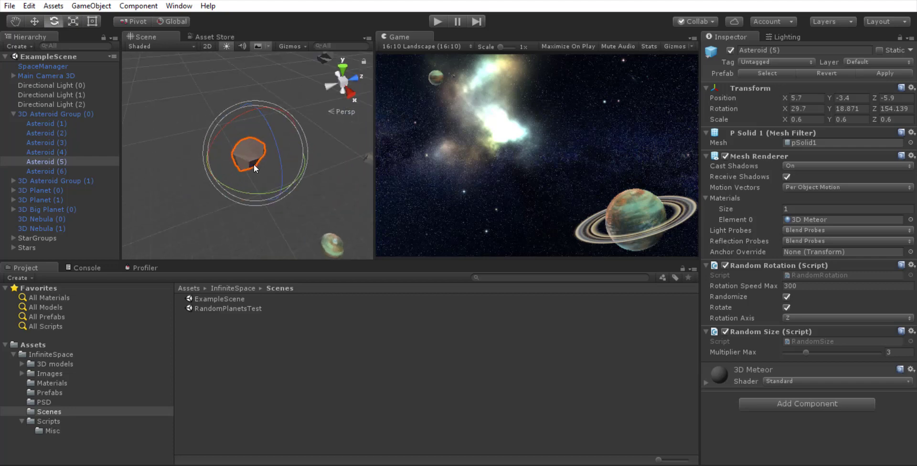
pyautogui.scroll(-4, 254, 165)
pyautogui.keyDown('alt'); pyautogui.moveTo(227, 200); pyautogui.dragTo(134, 139); pyautogui.keyUp('alt')
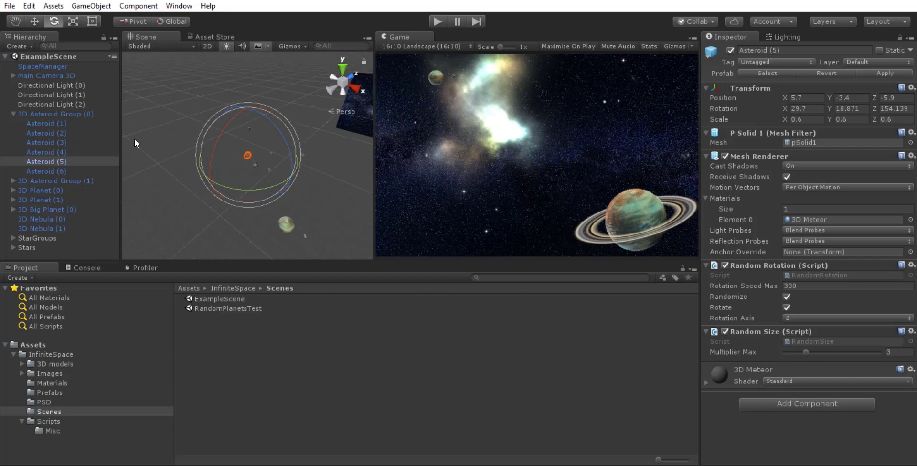
# Review the scripts on 3D Asteroid Group (0) and the rotation axis options of its child Asteroid (1).
pyautogui.click(72, 116)
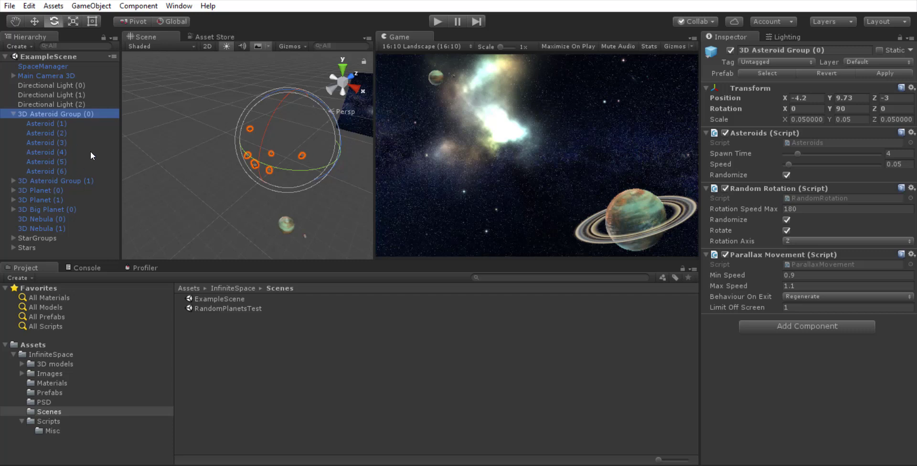
pyautogui.click(52, 124)
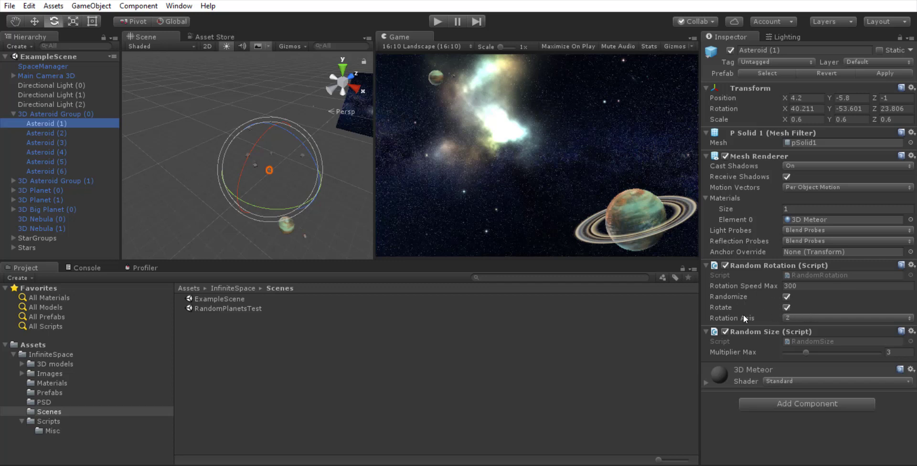
pyautogui.click(796, 319)
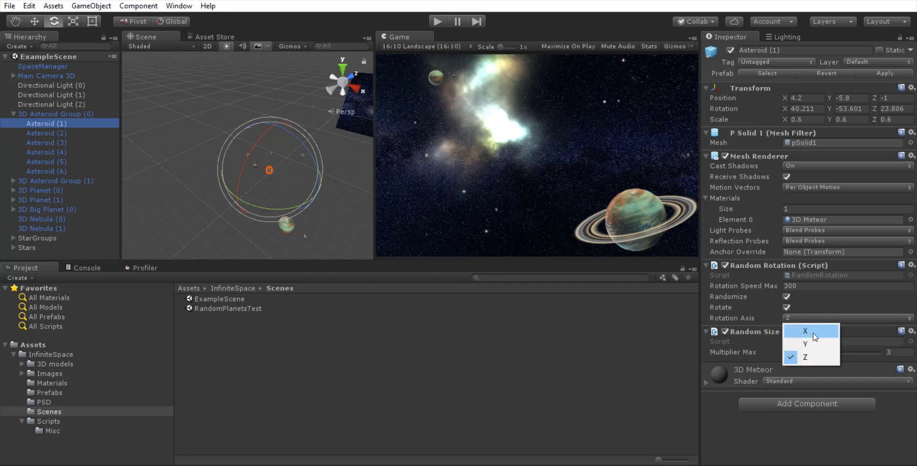
pyautogui.click(774, 434)
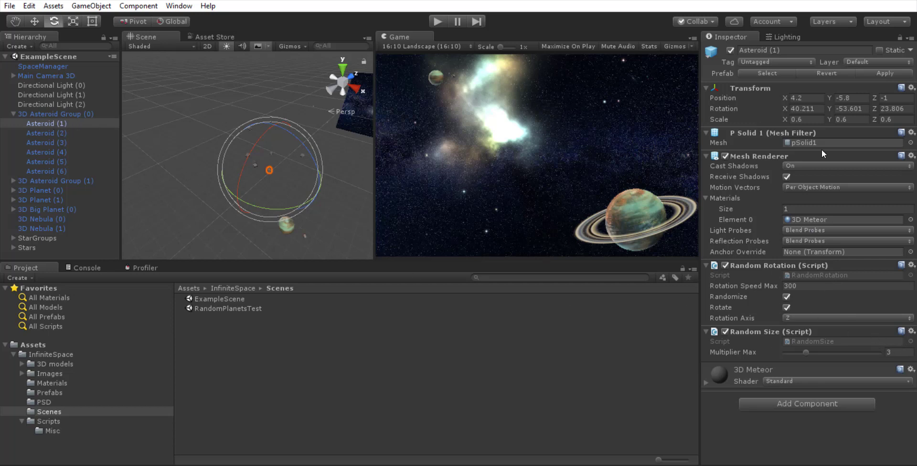
# Review the Behaviour On Exit options in the Parallax Movement script of 3D Asteroid Group (0), and collapse the group.
pyautogui.click(82, 113)
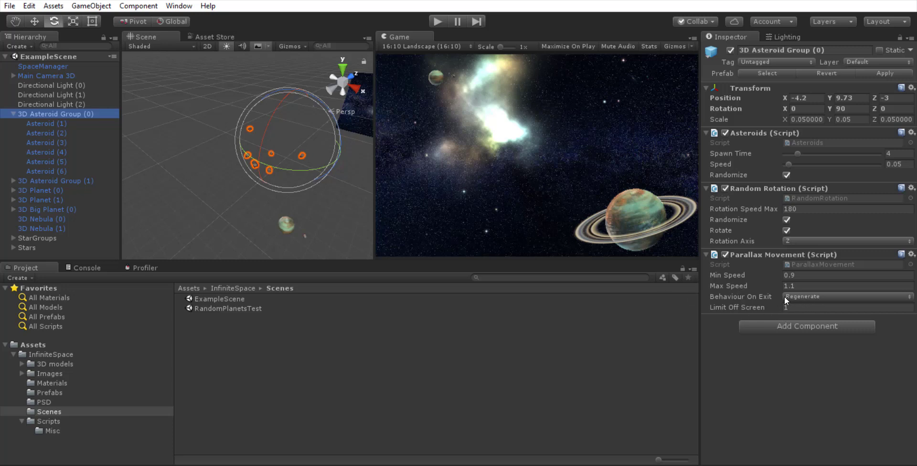
pyautogui.click(800, 297)
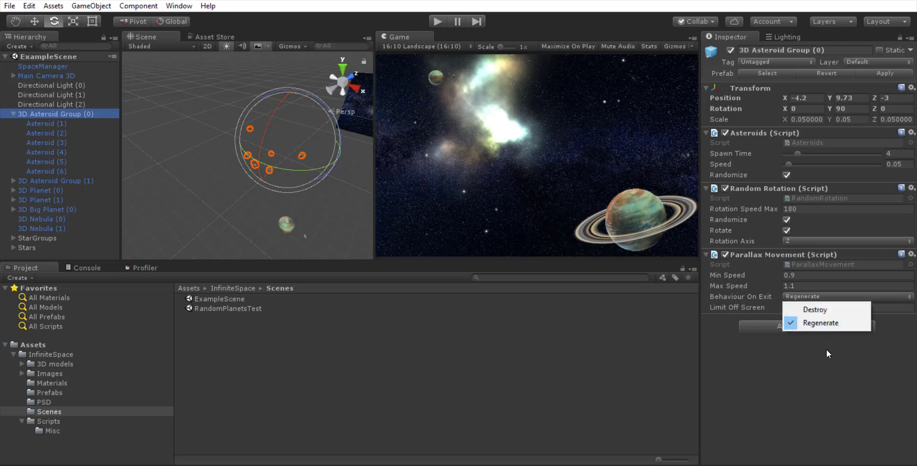
pyautogui.click(801, 393)
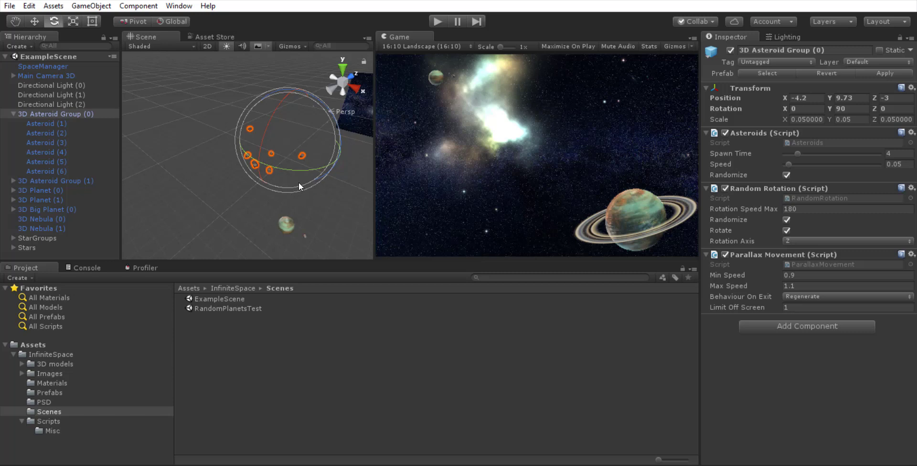
pyautogui.click(800, 295)
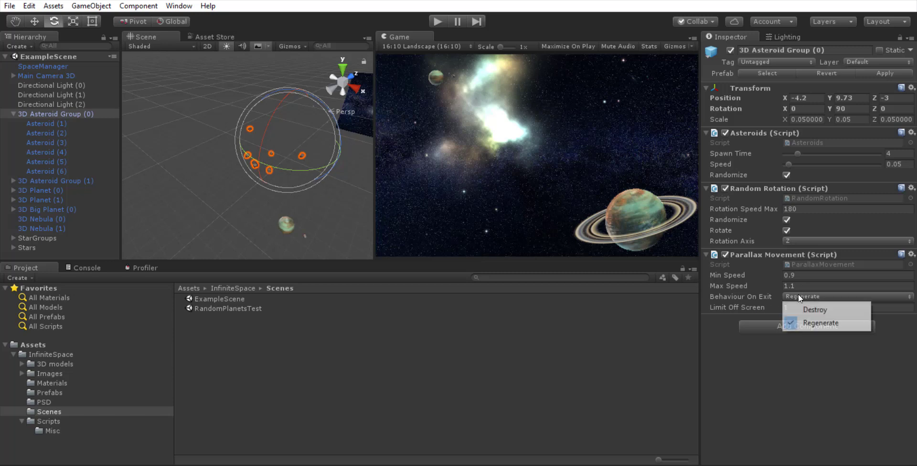
pyautogui.click(792, 353)
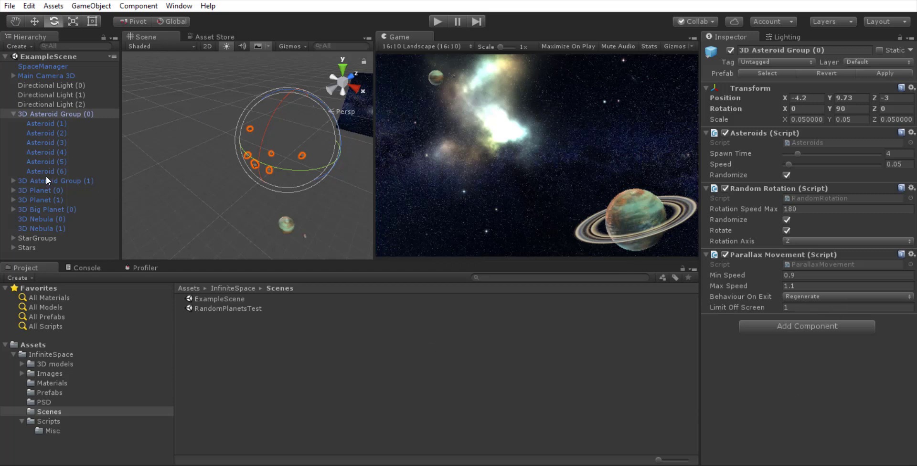
pyautogui.click(12, 113)
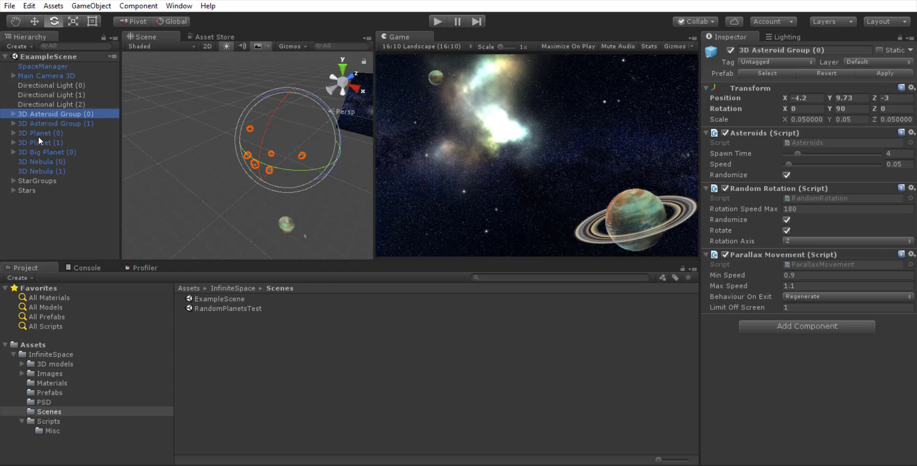
# Examine the parallax, random texture, size and rotation scripts of 3D Nebula (0) and its material's maps.
pyautogui.click(37, 162)
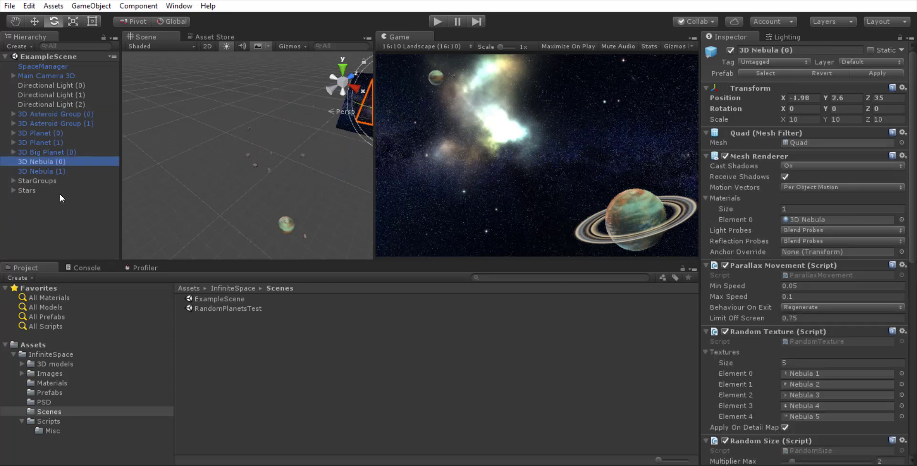
pyautogui.scroll(-3, 766, 283)
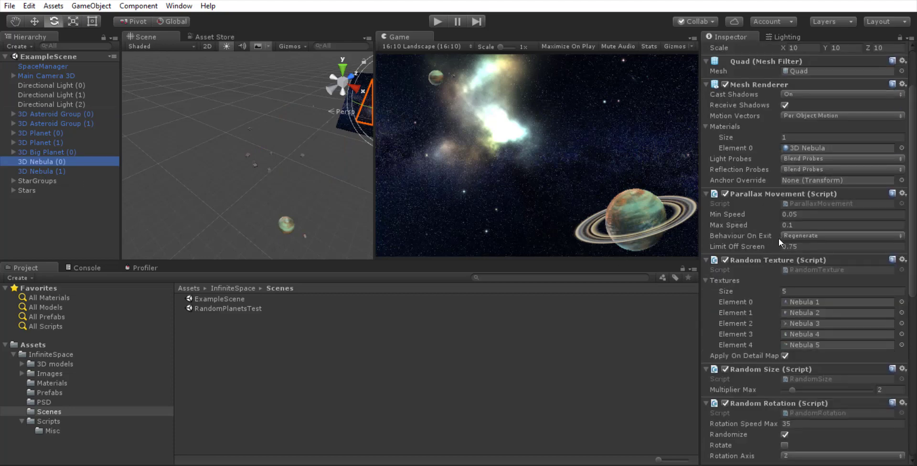
pyautogui.scroll(-3, 778, 241)
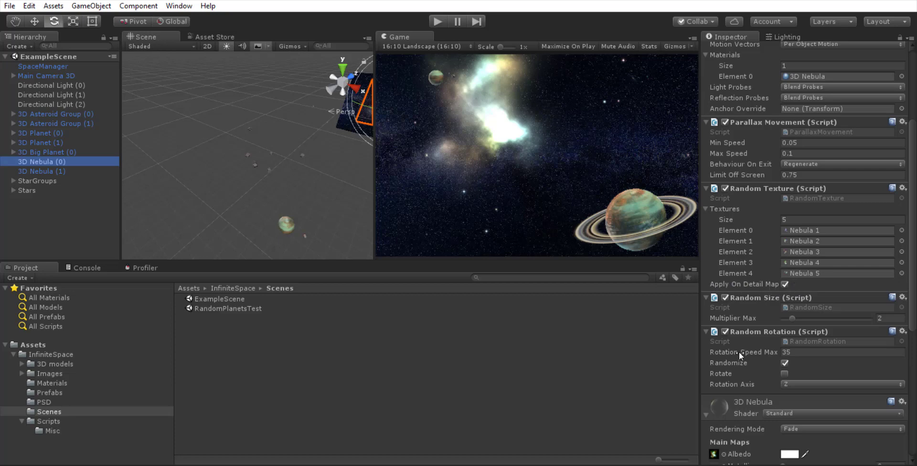
pyautogui.scroll(-10, 795, 347)
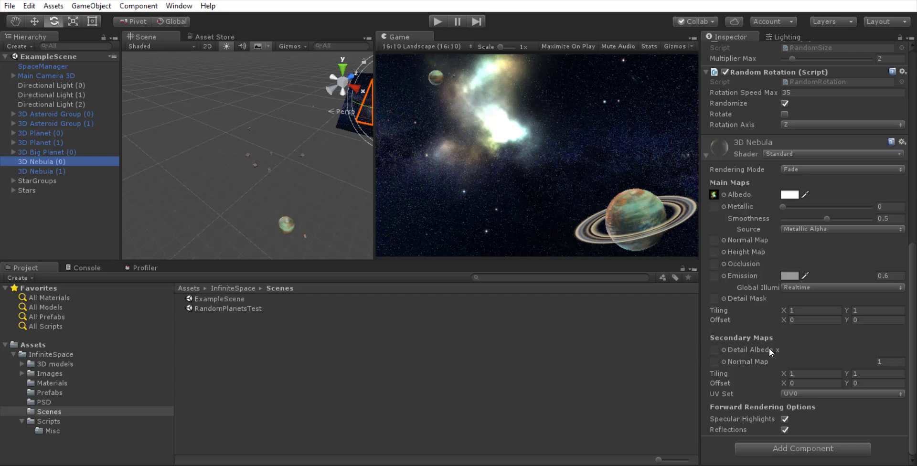
# Run the scene to inspect the main and secondary maps of 3D Nebula (0)'s material instance, and stop play mode.
pyautogui.click(441, 18)
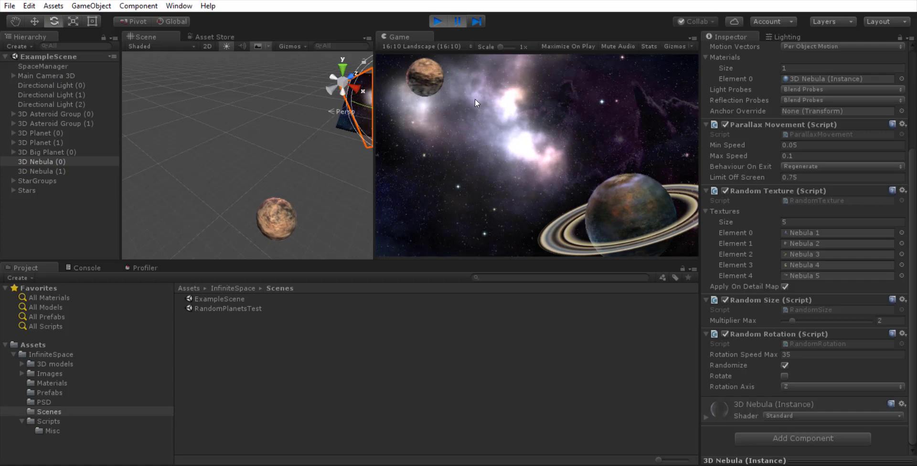
pyautogui.click(706, 417)
pyautogui.scroll(-5, 743, 282)
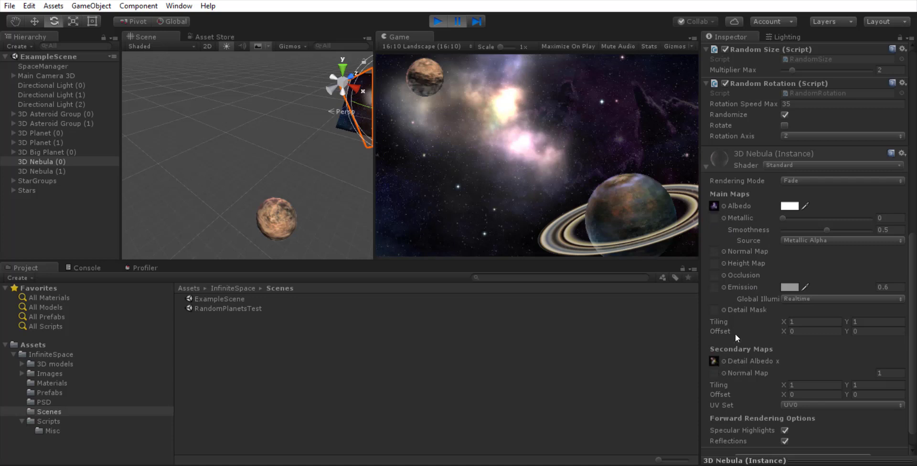
pyautogui.scroll(3, 753, 250)
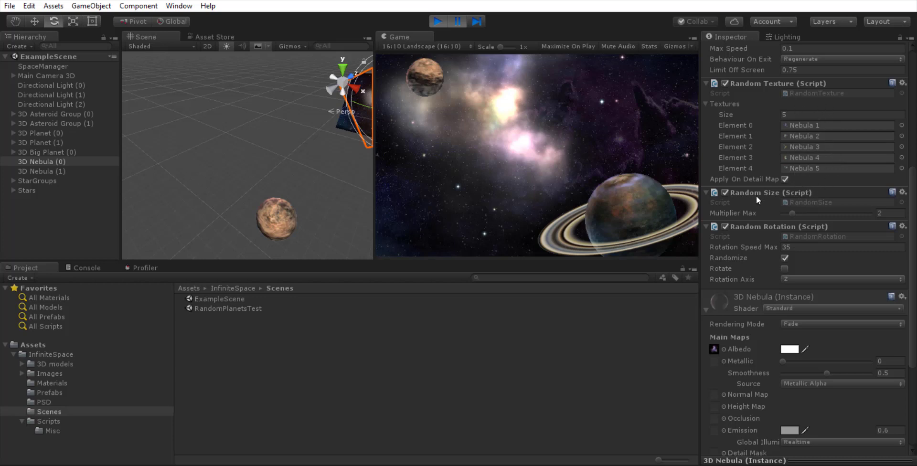
pyautogui.click(436, 21)
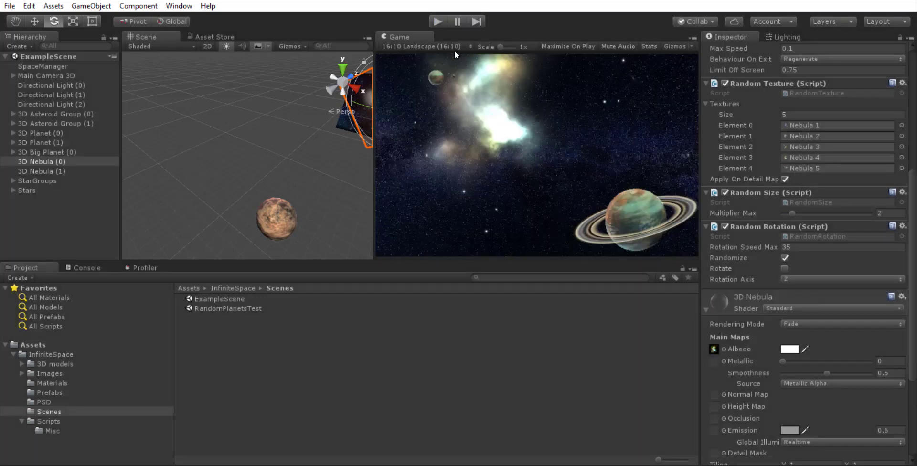
pyautogui.scroll(-3, 771, 265)
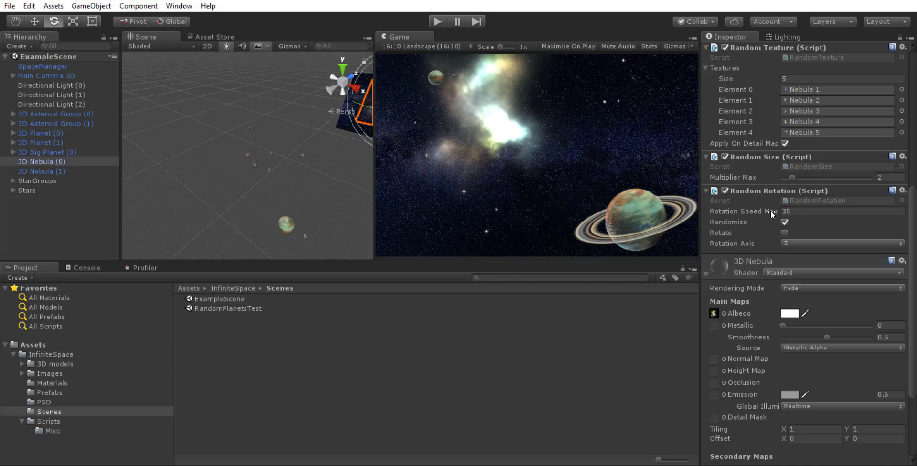
# Review the parallax movement and random size scripts of Star Group (0), and collapse StarGroups.
pyautogui.click(13, 180)
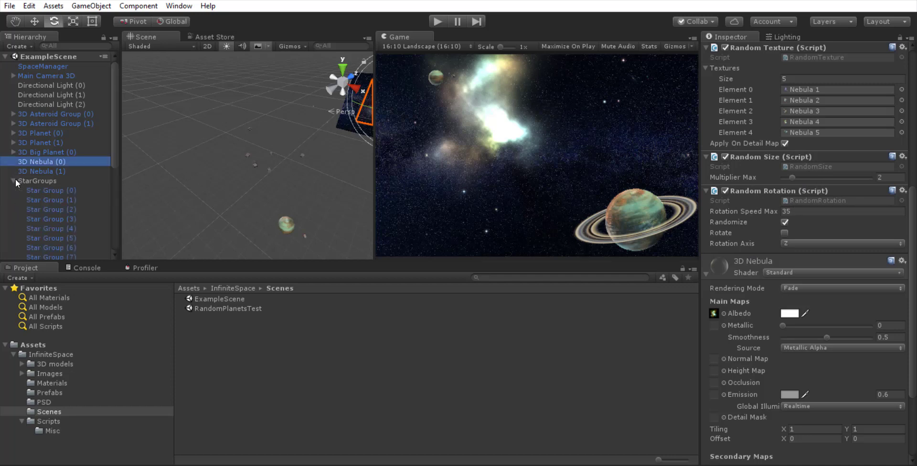
pyautogui.click(69, 190)
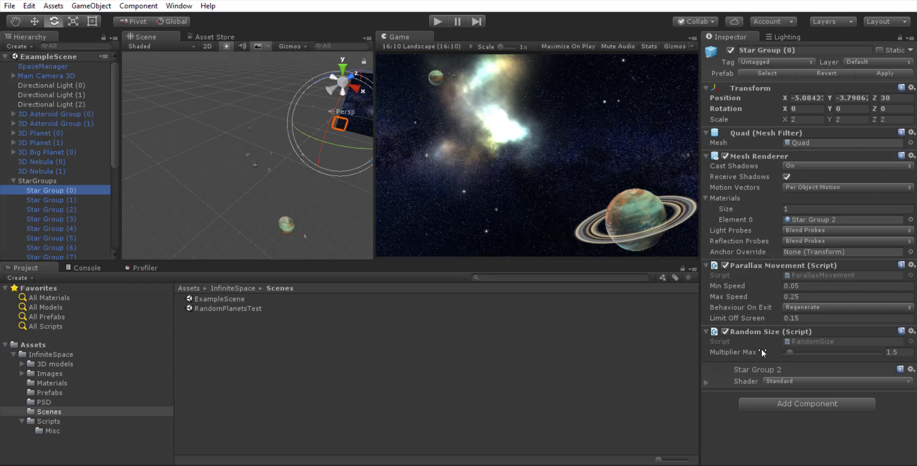
pyautogui.click(14, 180)
# Review the scripts of Star (0), run the scene with the star framed to observe its blinking, and collapse Stars after stopping play mode.
pyautogui.click(13, 190)
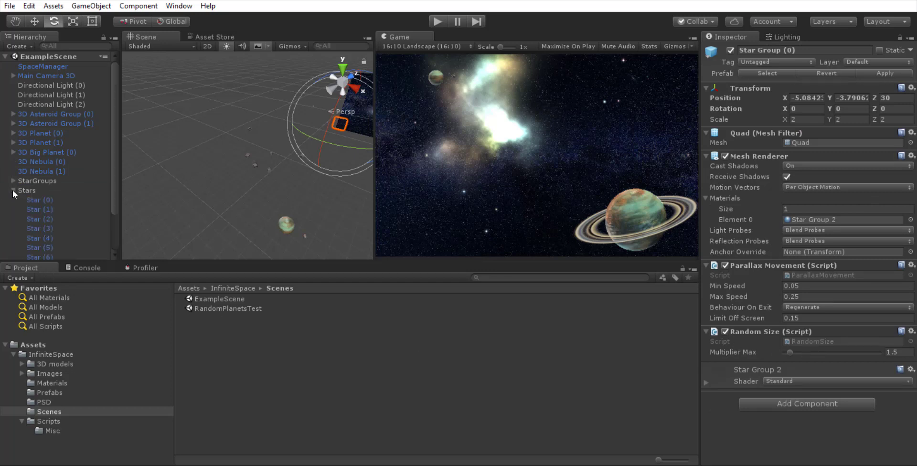
pyautogui.click(50, 201)
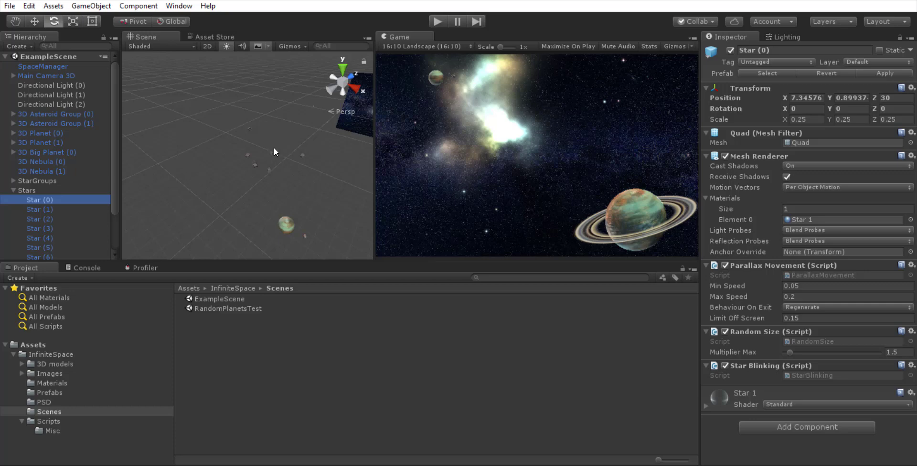
pyautogui.press('f')
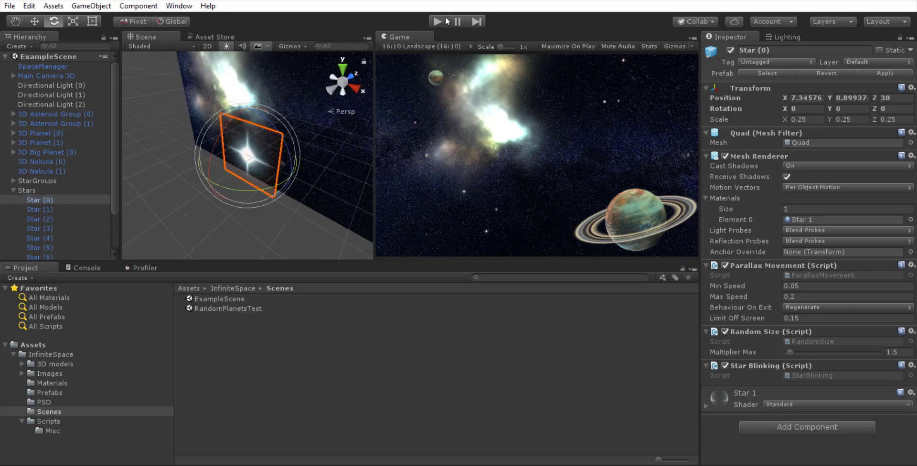
pyautogui.click(436, 19)
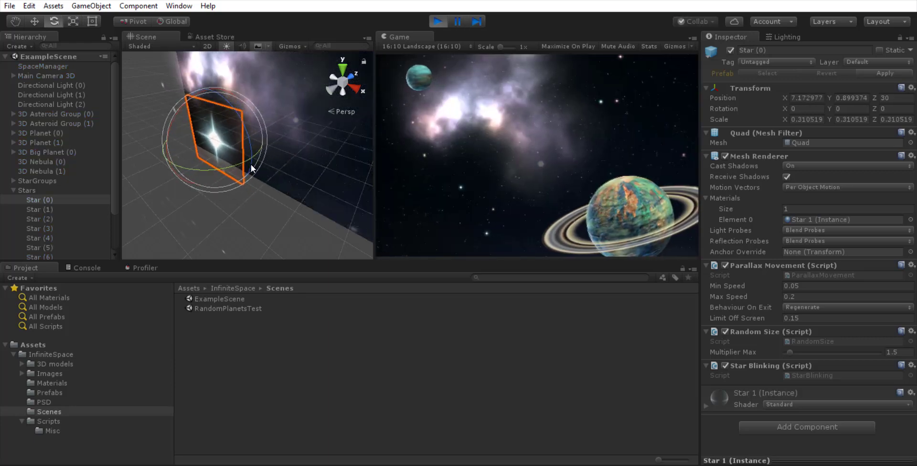
pyautogui.press('f')
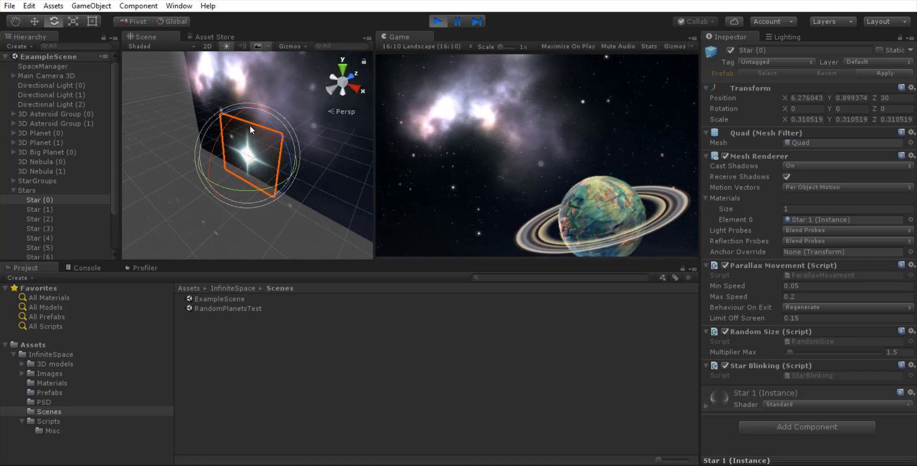
pyautogui.click(436, 21)
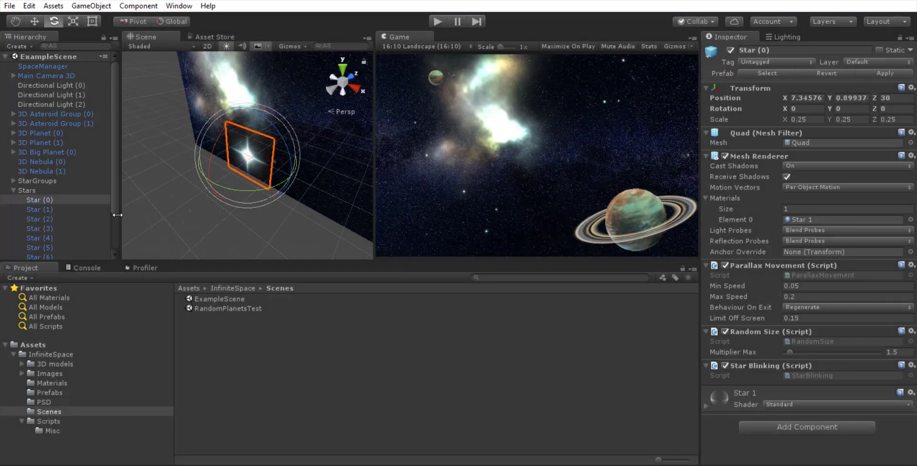
pyautogui.click(13, 189)
# Expand 3D Planet (0) and its Moon Pivot, and examine the planet and its moon framed in the scene view.
pyautogui.click(48, 133)
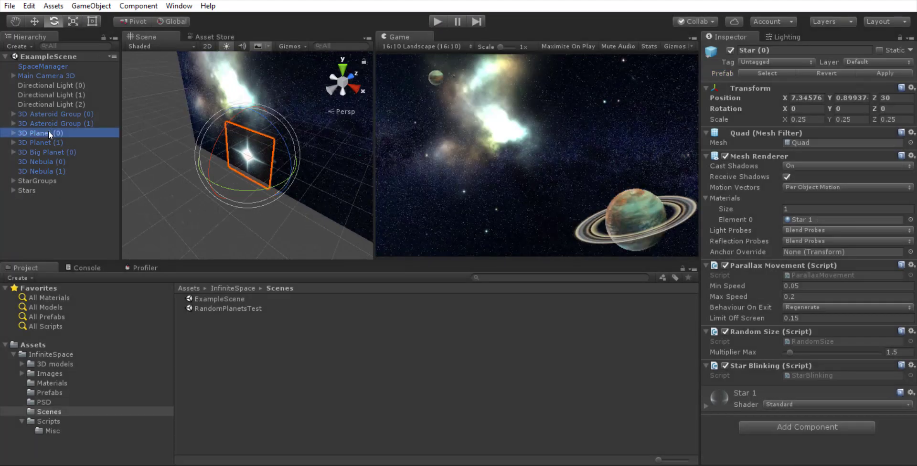
pyautogui.click(12, 133)
pyautogui.click(21, 151)
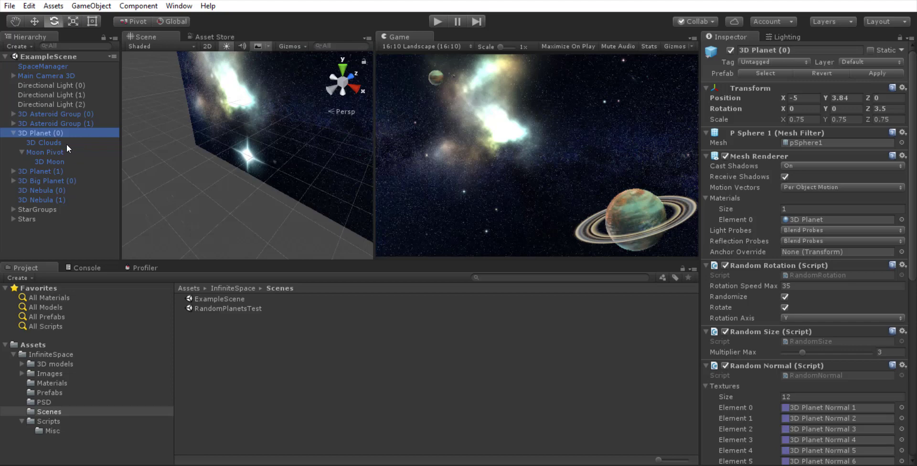
pyautogui.click(50, 140)
pyautogui.click(61, 132)
pyautogui.press('f')
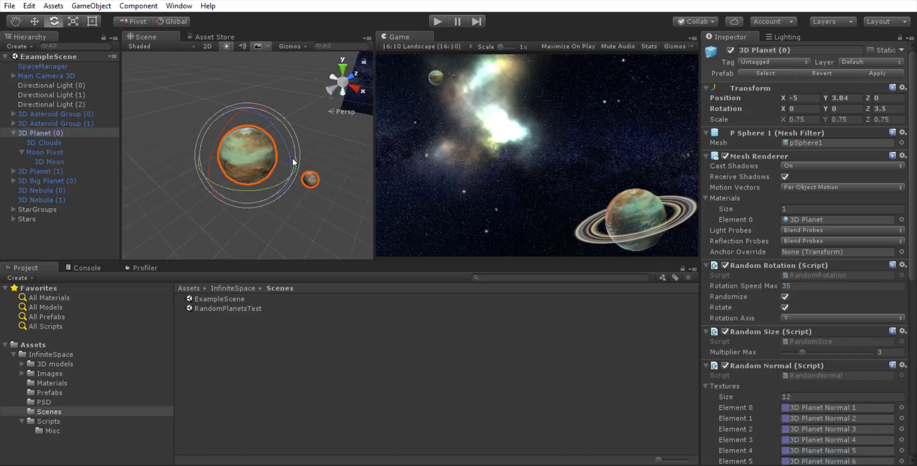
pyautogui.keyDown('alt'); pyautogui.moveTo(283, 213); pyautogui.dragTo(284, 171); pyautogui.keyUp('alt')
# Try to move the 3D Clouds of 3D Planet (0) upward off the planet, and undo the move.
pyautogui.click(57, 143)
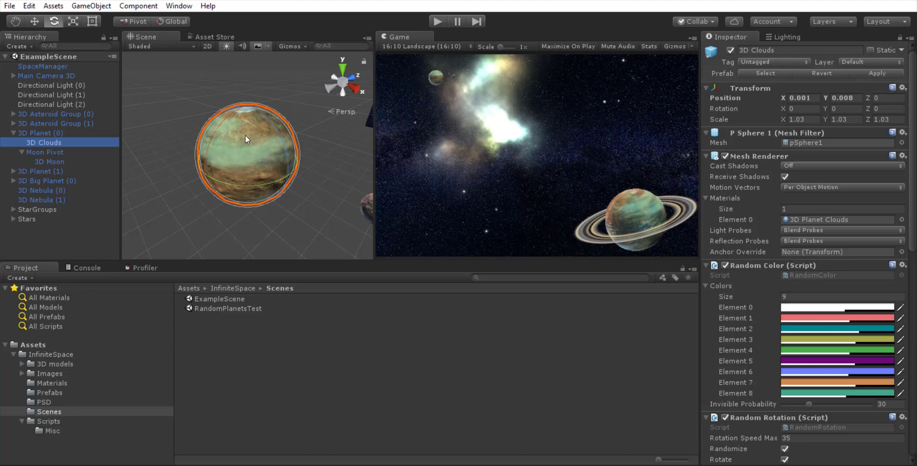
pyautogui.press('w')
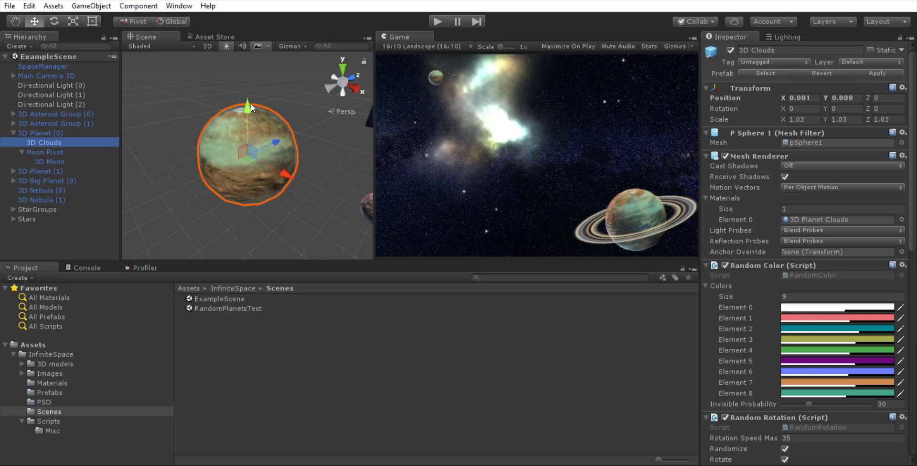
pyautogui.moveTo(250, 104); pyautogui.dragTo(253, 77)
pyautogui.hotkey('ctrl', 'z')
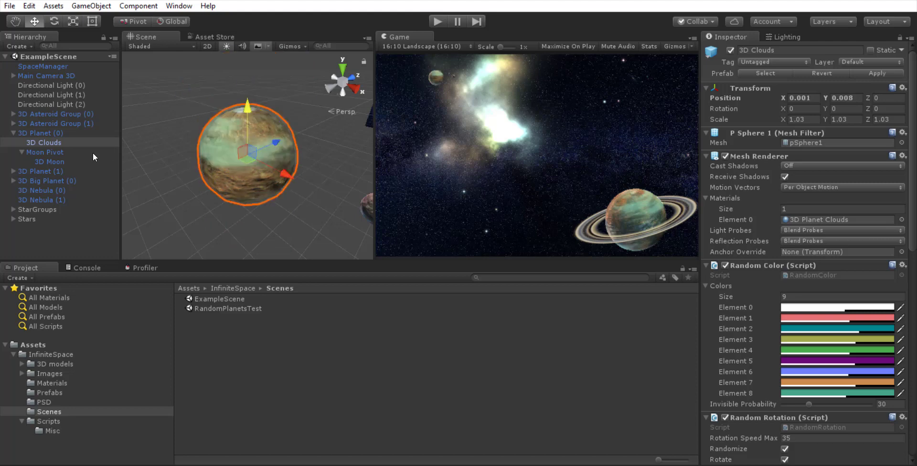
# Examine the Random Rotation script of 3D Planet (0)'s Moon Pivot and the moon's placement relative to the planet.
pyautogui.click(64, 152)
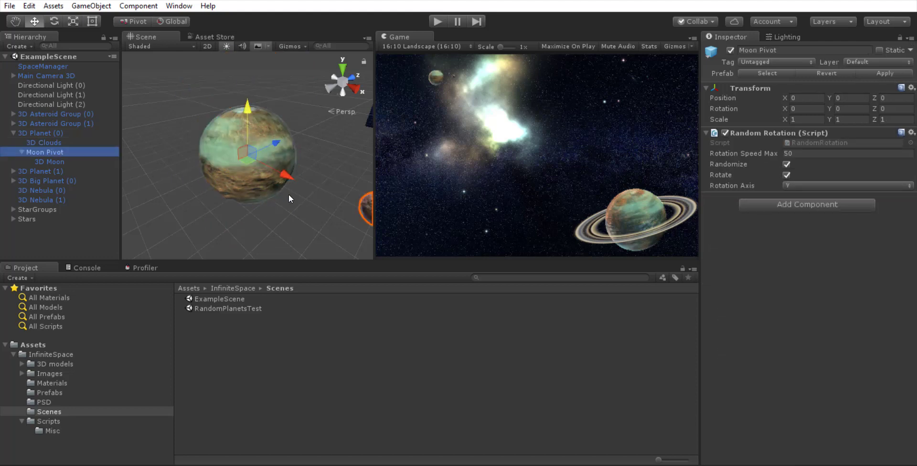
pyautogui.keyDown('alt'); pyautogui.moveTo(237, 198); pyautogui.dragTo(274, 162); pyautogui.keyUp('alt')
pyautogui.scroll(-3, 292, 213)
pyautogui.scroll(2, 293, 214)
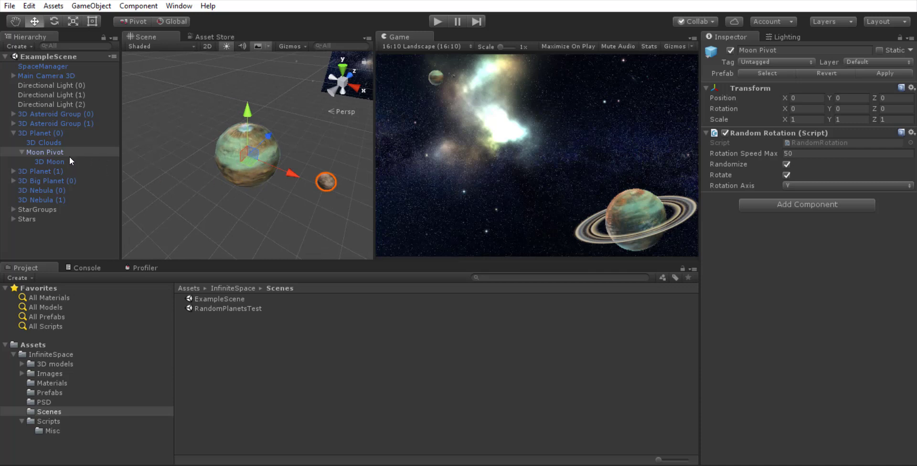
# Try to rotate Moon Pivot about its Y axis to swing the moon around the planet, and undo the rotation.
pyautogui.press('e')
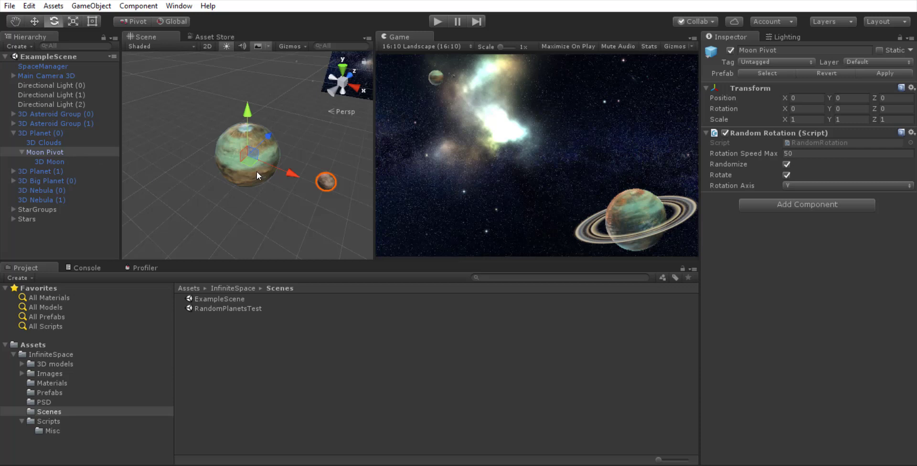
pyautogui.moveTo(233, 187); pyautogui.dragTo(78, 201)
pyautogui.hotkey('ctrl', 'z')
pyautogui.hotkey('ctrl', 'z')
pyautogui.hotkey('ctrl', 'z')
pyautogui.hotkey('ctrl', 'z')
pyautogui.hotkey('ctrl', 'z')
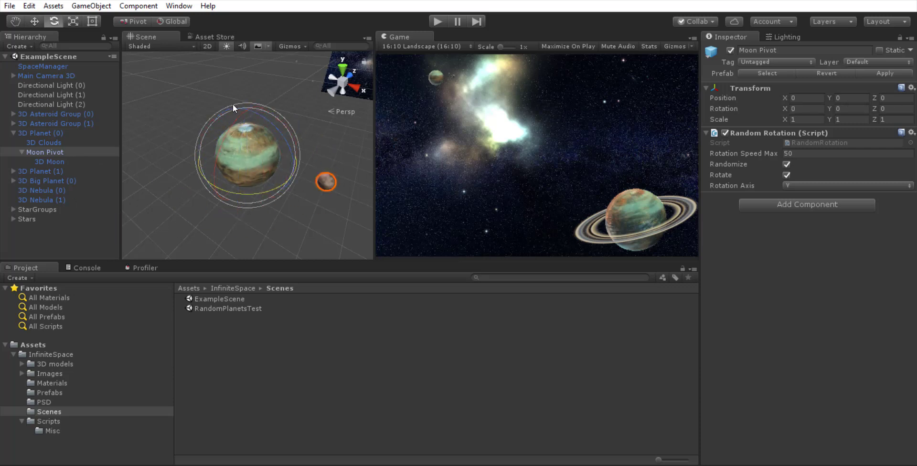
# Review the rotation, size and normal scripts of 3D Moon, and collapse 3D Planet (0).
pyautogui.click(53, 163)
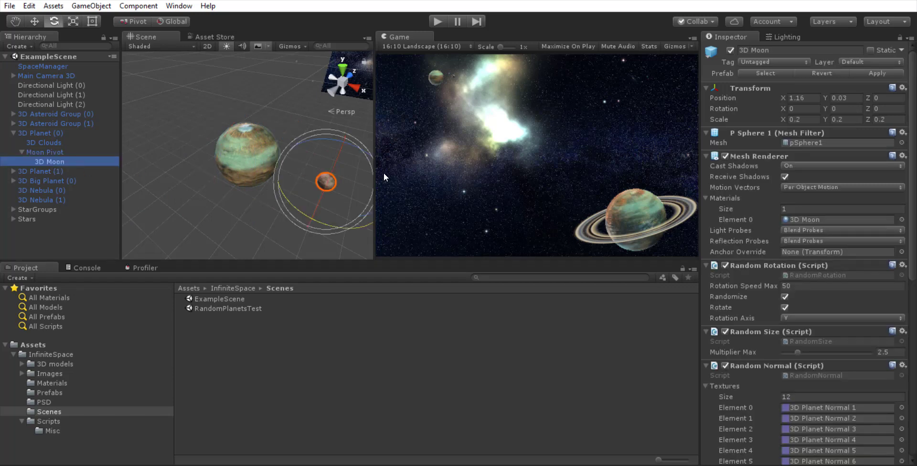
pyautogui.keyDown('alt'); pyautogui.moveTo(345, 200); pyautogui.dragTo(289, 190); pyautogui.keyUp('alt')
pyautogui.scroll(-3, 293, 188)
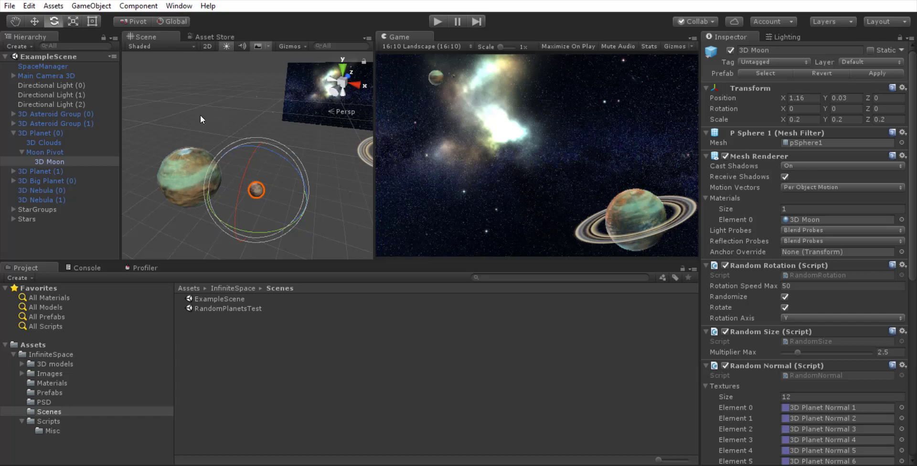
pyautogui.click(13, 133)
# Expand 3D Big Planet (0), frame the ringed planet in the scene view and review its rotation, size and normal scripts.
pyautogui.click(43, 149)
pyautogui.click(13, 152)
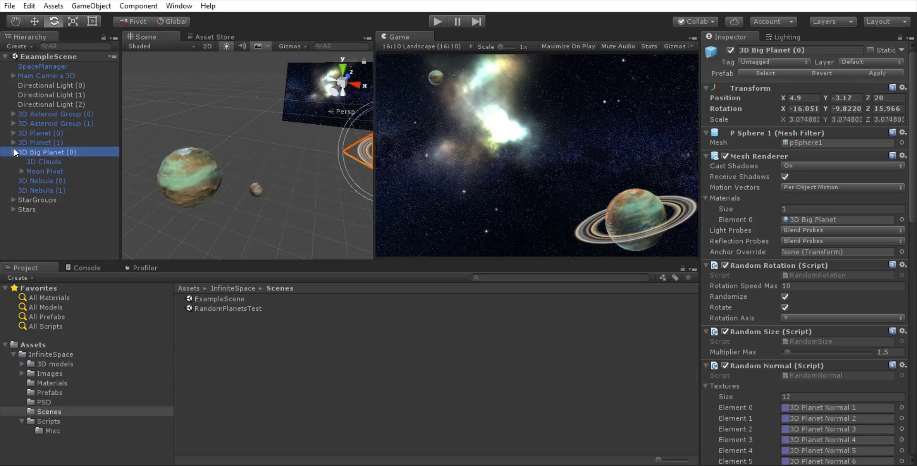
pyautogui.press('f')
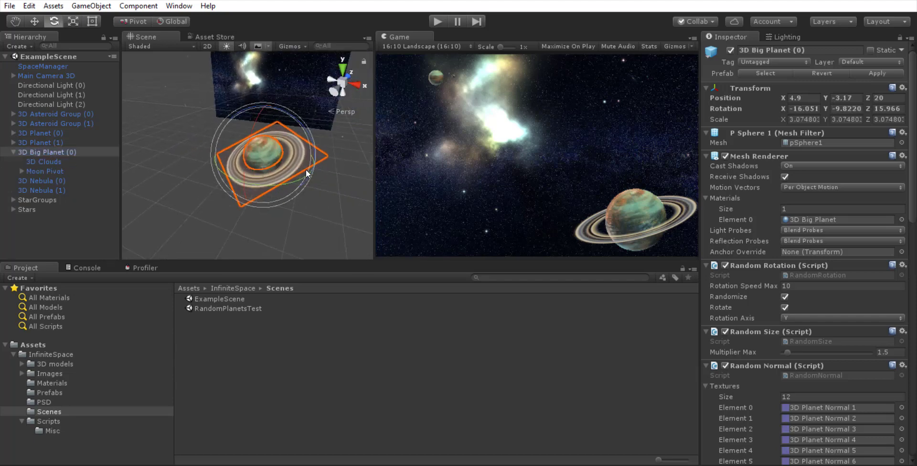
pyautogui.scroll(2, 267, 175)
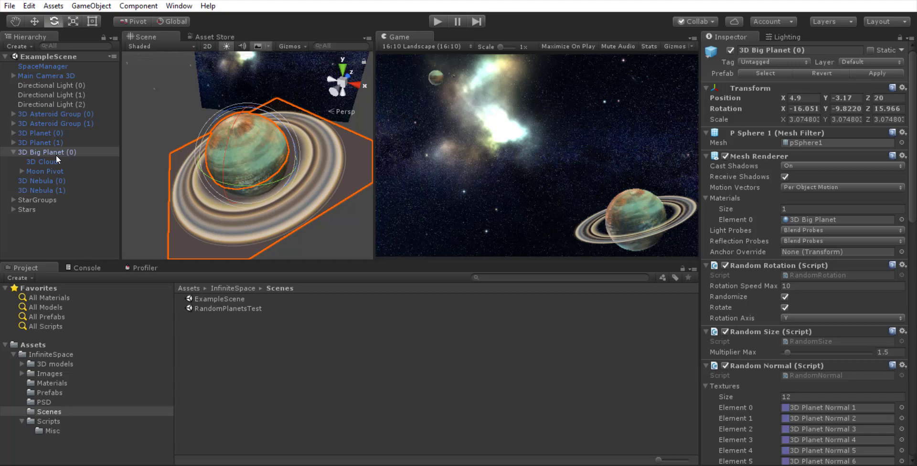
# Examine the 3D Clouds, Moon Pivot and Ring children of 3D Big Planet (0), then collapse the planet and clear the selection.
pyautogui.click(35, 162)
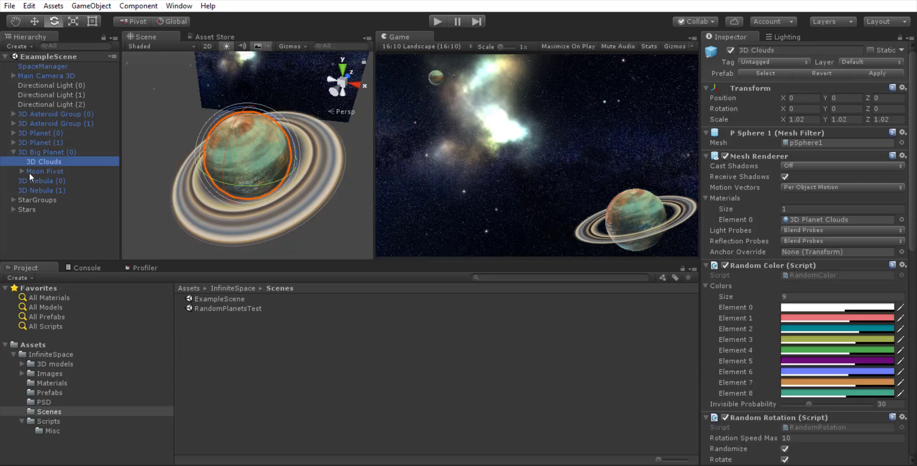
pyautogui.click(21, 170)
pyautogui.click(48, 171)
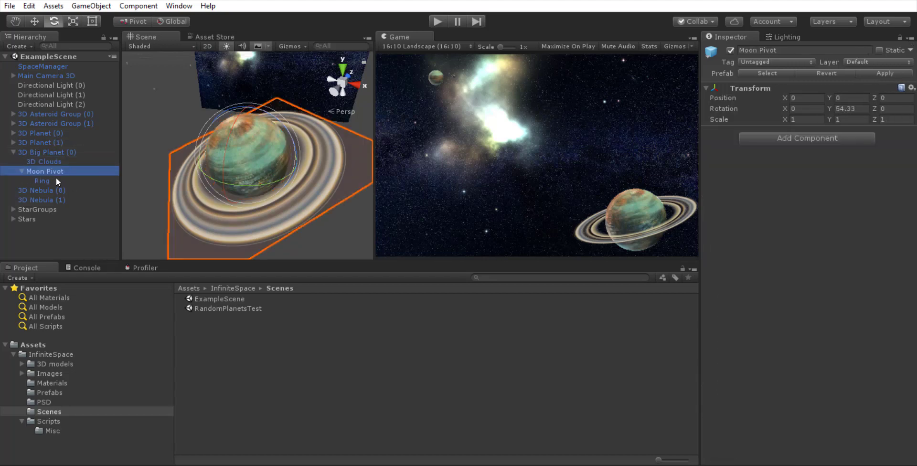
pyautogui.click(38, 180)
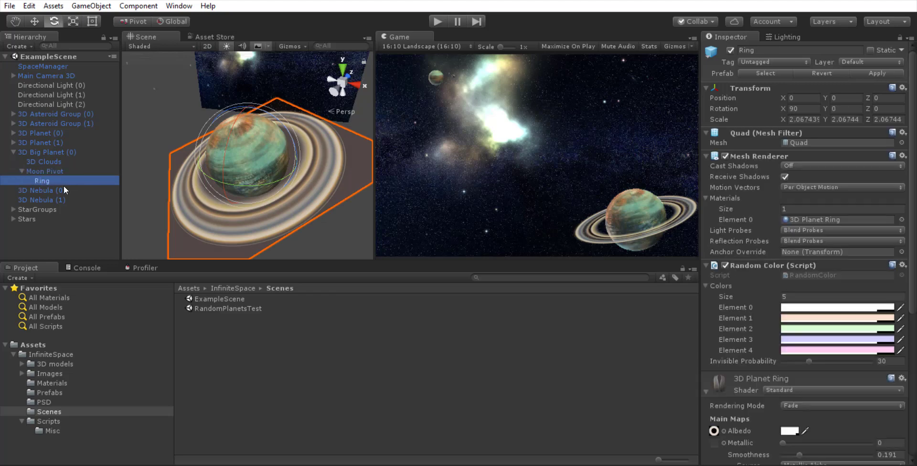
pyautogui.keyDown('alt'); pyautogui.moveTo(238, 196); pyautogui.dragTo(206, 263); pyautogui.keyUp('alt')
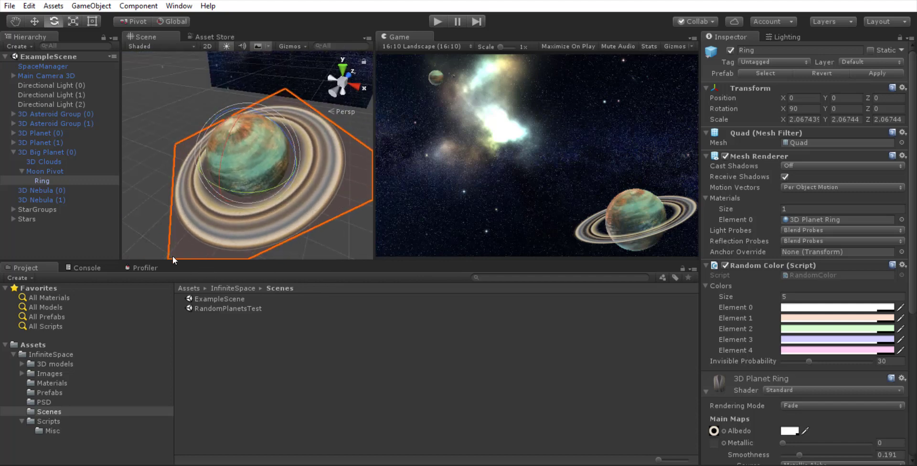
pyautogui.moveTo(303, 154)
pyautogui.keyDown('alt'); pyautogui.mouseDown()
pyautogui.moveTo(310, 171)
pyautogui.moveTo(304, 139)
pyautogui.mouseUp(); pyautogui.keyUp('alt')
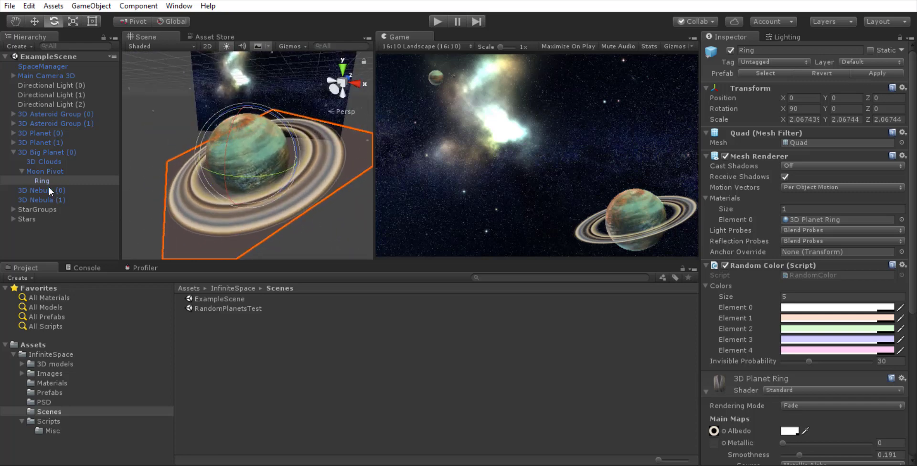
pyautogui.click(13, 150)
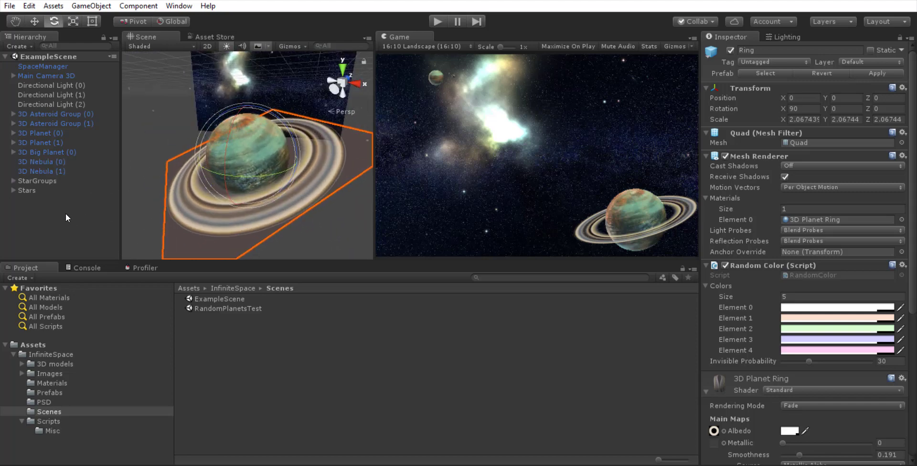
pyautogui.click(78, 237)
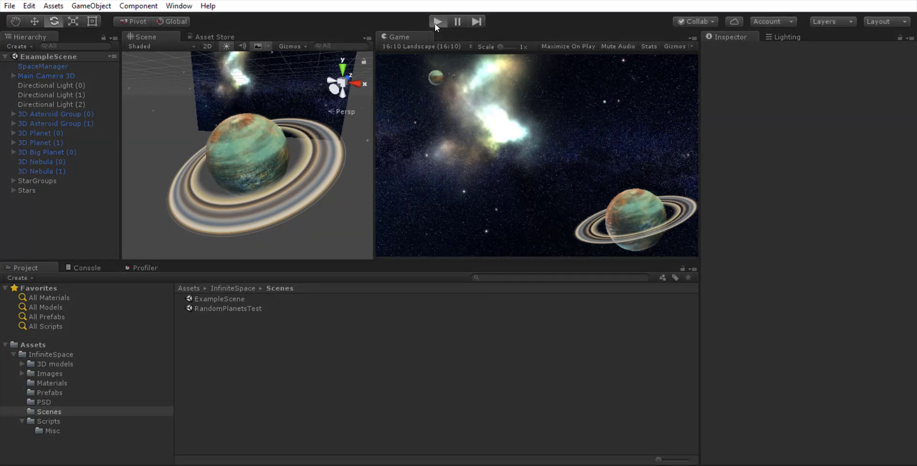
# Run and stop the scene twice to compare the randomly generated planets, ring and nebulae.
pyautogui.click(436, 22)
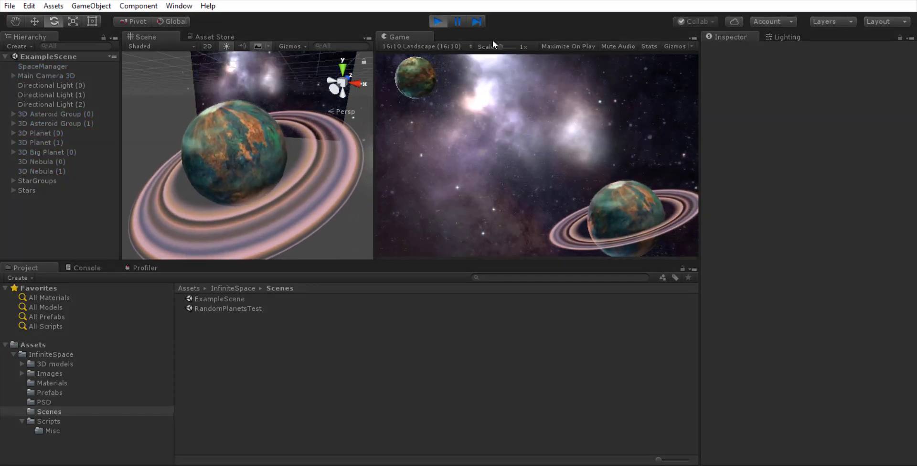
pyautogui.click(438, 25)
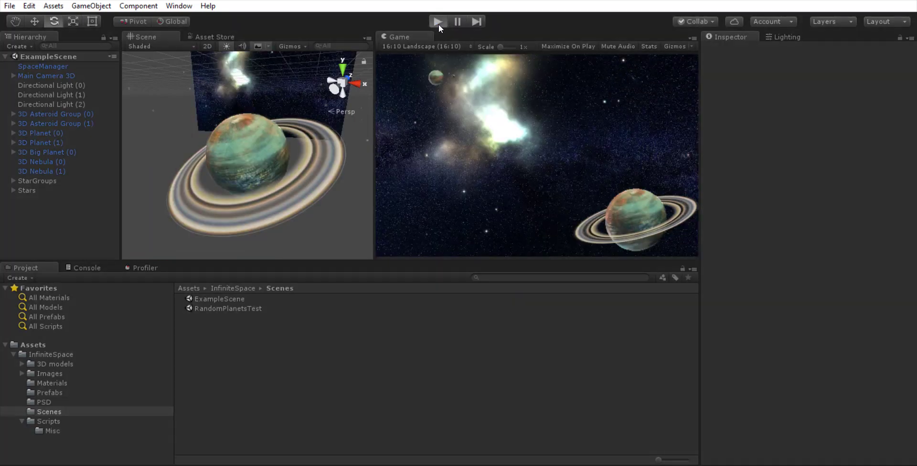
pyautogui.click(439, 24)
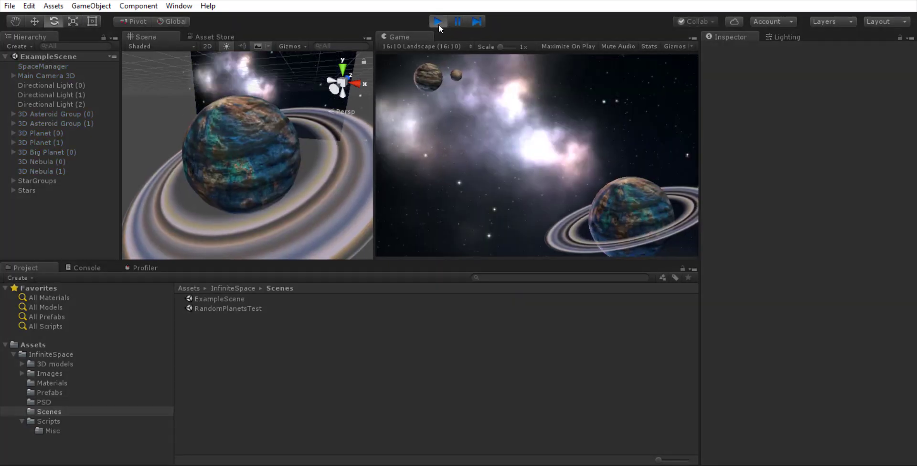
pyautogui.click(438, 24)
# Set SpaceManager's Scroll Direction to Down To Up.
pyautogui.click(48, 66)
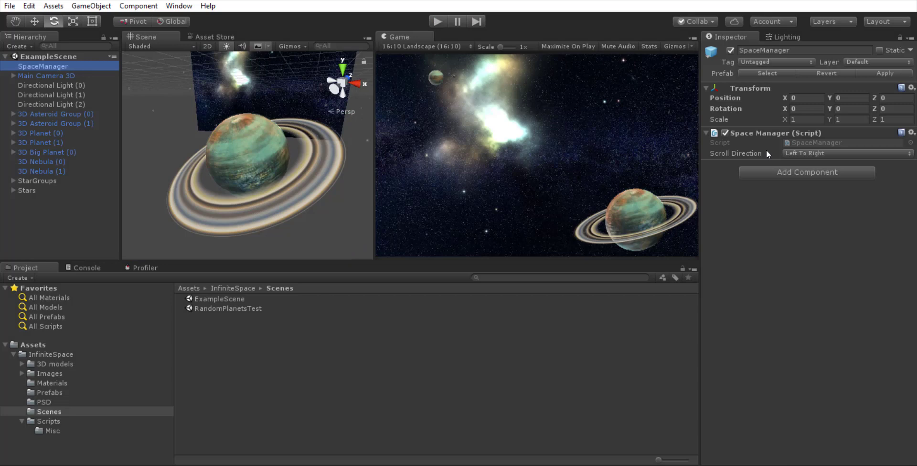
pyautogui.click(792, 154)
pyautogui.click(809, 189)
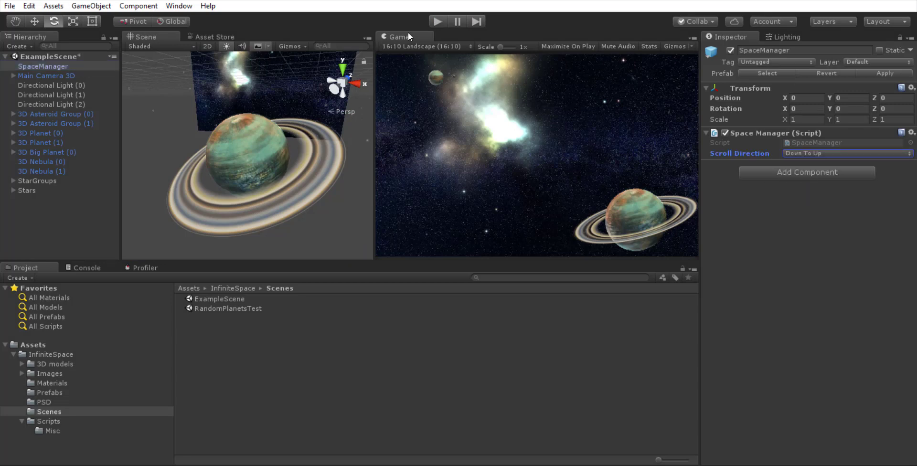
# Run the scene to check the Down To Up scrolling, then stop it.
pyautogui.click(436, 19)
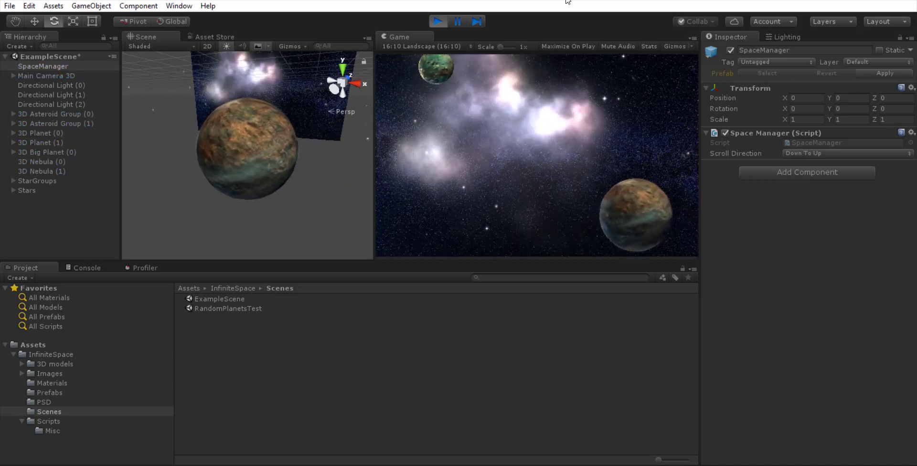
pyautogui.click(436, 21)
# Set SpaceManager's Scroll Direction to Up To Down, then run and stop the scene to check the scrolling.
pyautogui.click(812, 155)
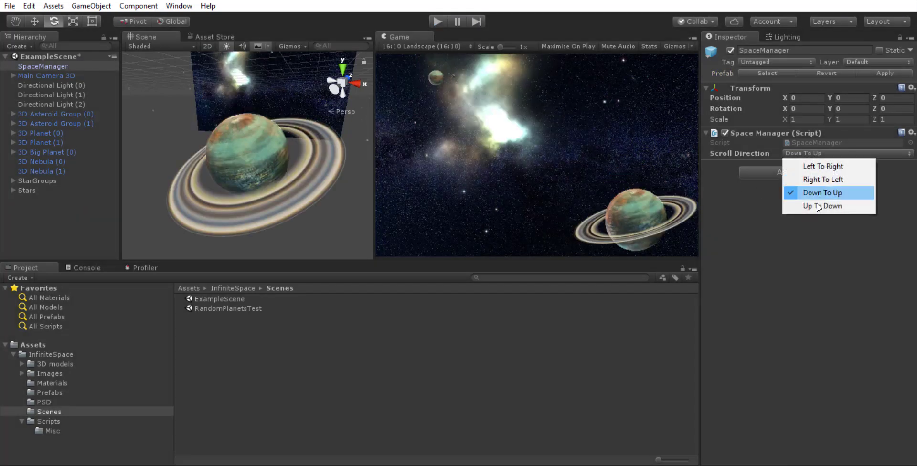
pyautogui.click(811, 209)
pyautogui.click(436, 18)
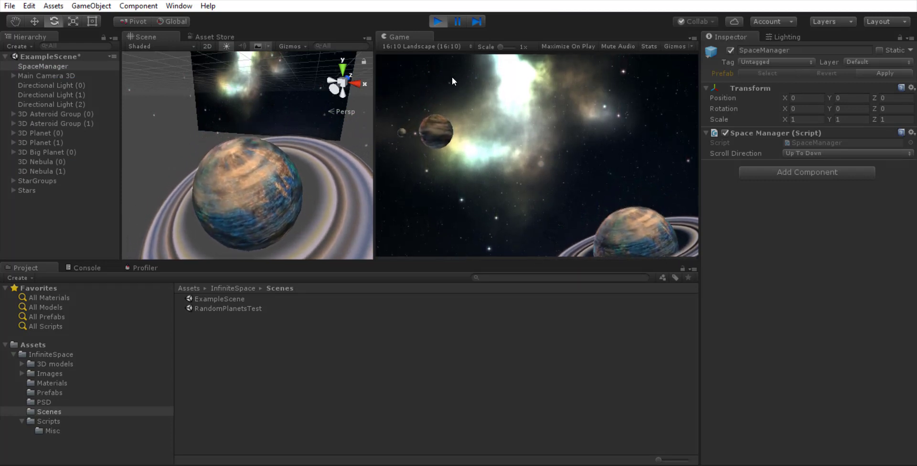
pyautogui.click(439, 21)
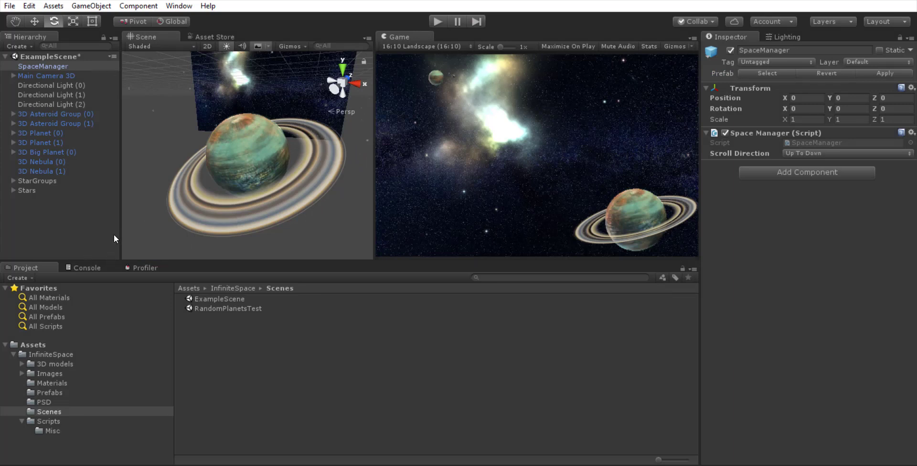
# Collapse the InfiniteSpace folder under Assets and create a new scene, discarding the changes to ExampleScene.
pyautogui.click(28, 346)
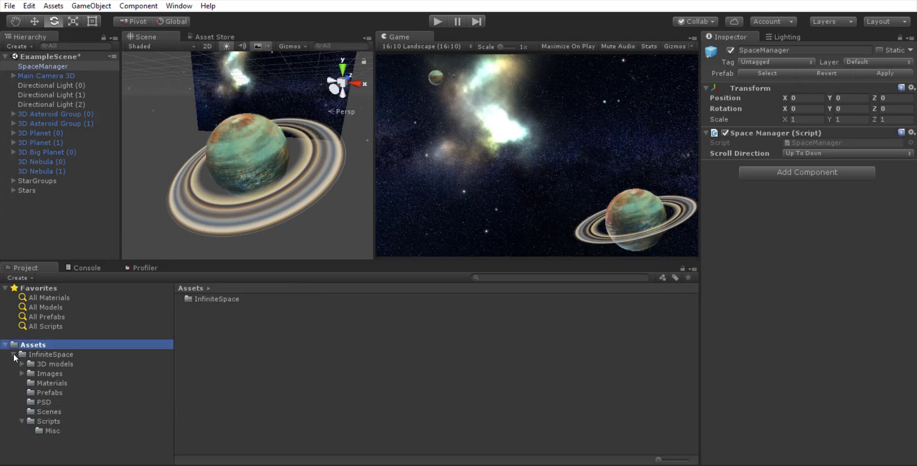
pyautogui.click(13, 354)
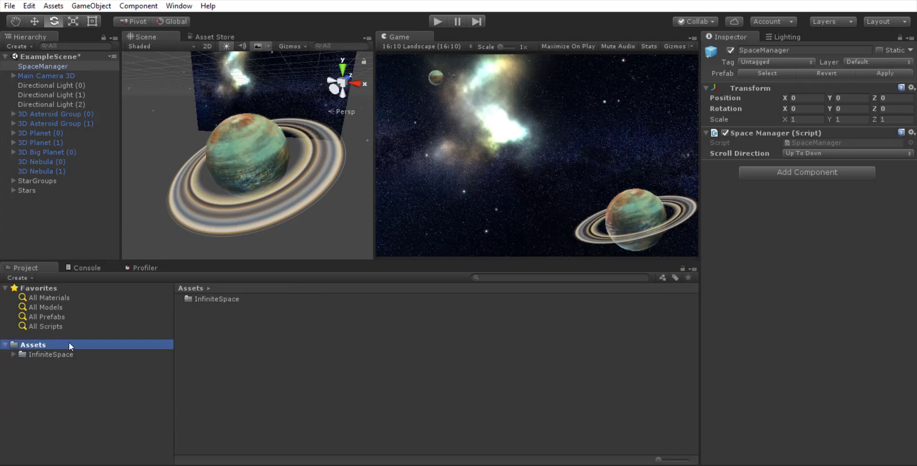
pyautogui.click(10, 6)
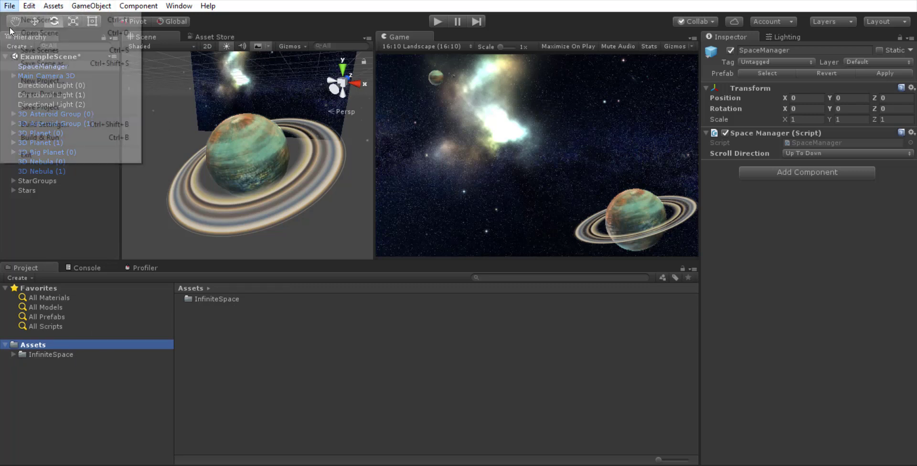
pyautogui.click(39, 19)
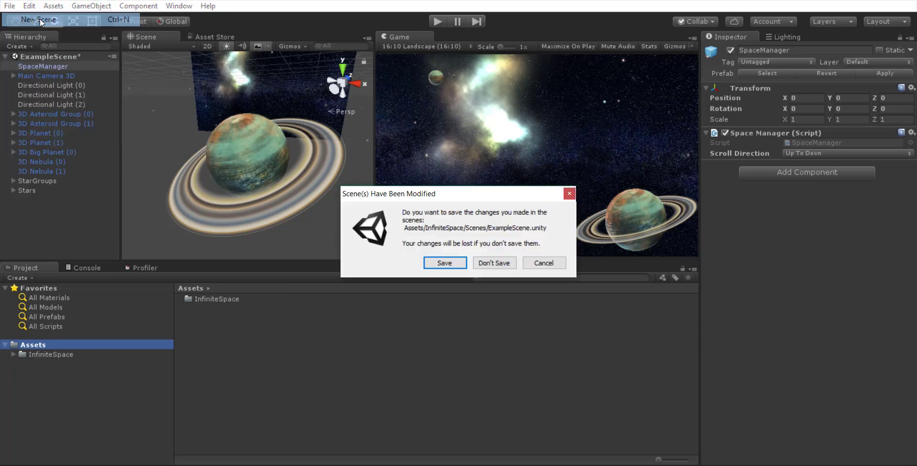
pyautogui.click(493, 264)
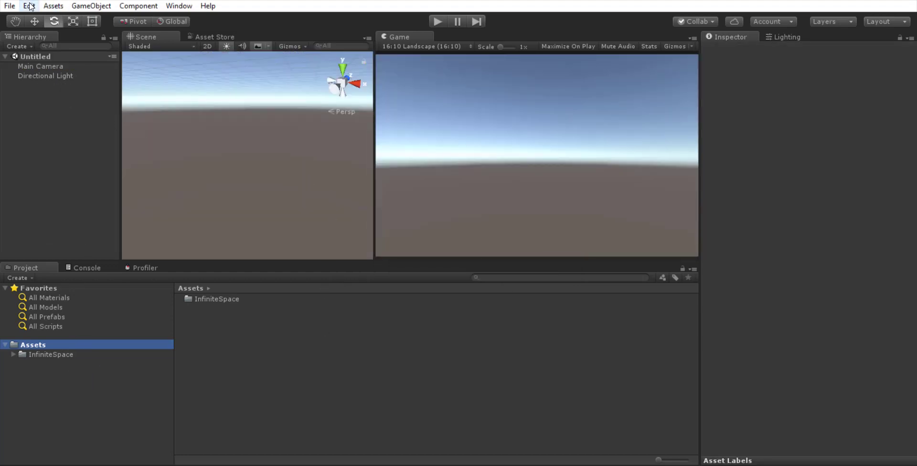
# Start saving the new scene and create a folder named Scenes in Assets.
pyautogui.hotkey('ctrl', 's')
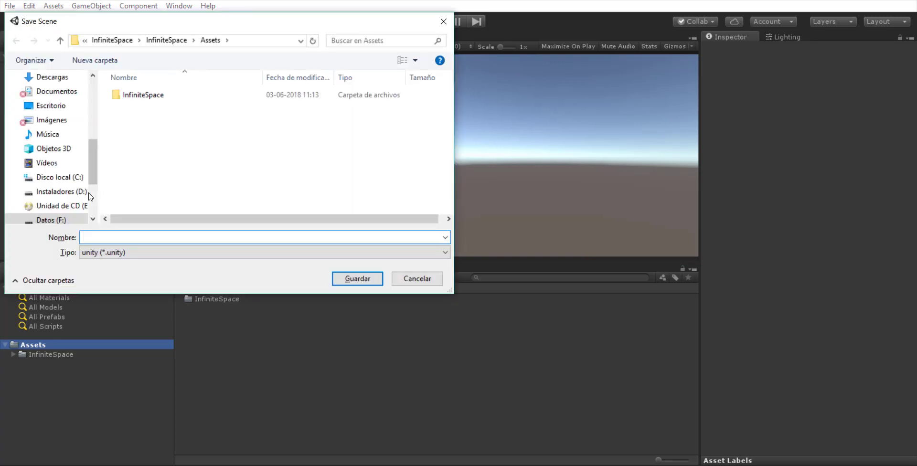
pyautogui.click(85, 61)
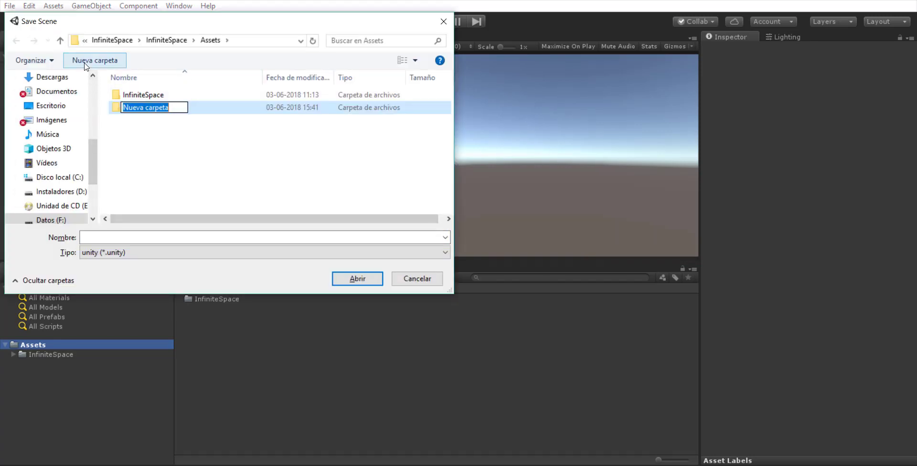
pyautogui.write('Scenes')
pyautogui.press('Return')
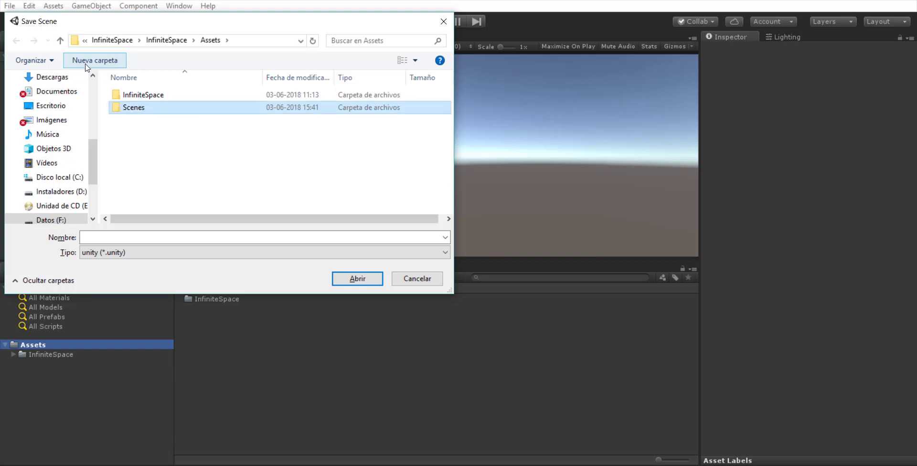
# Save the scene as MySpaceScene inside the new Scenes folder and check the file in the project.
pyautogui.doubleClick(160, 107)
pyautogui.click(143, 236)
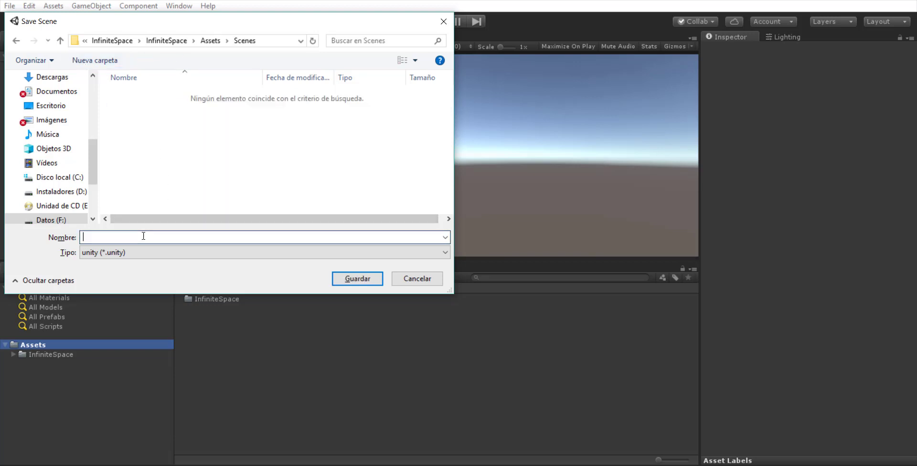
pyautogui.write('MyS')
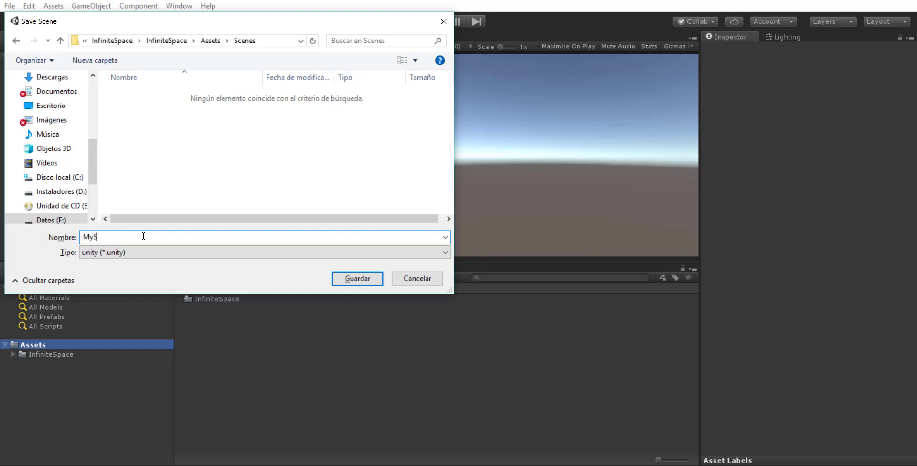
pyautogui.write('paceScene')
pyautogui.press('Return')
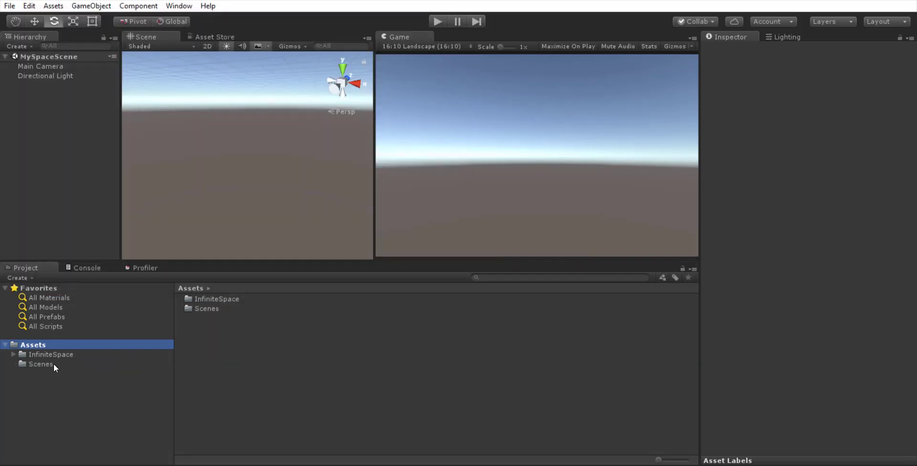
pyautogui.click(41, 364)
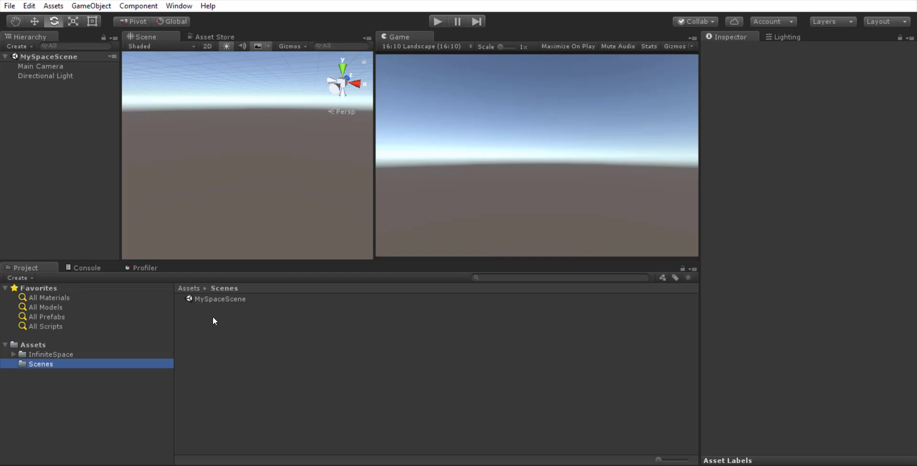
pyautogui.click(55, 153)
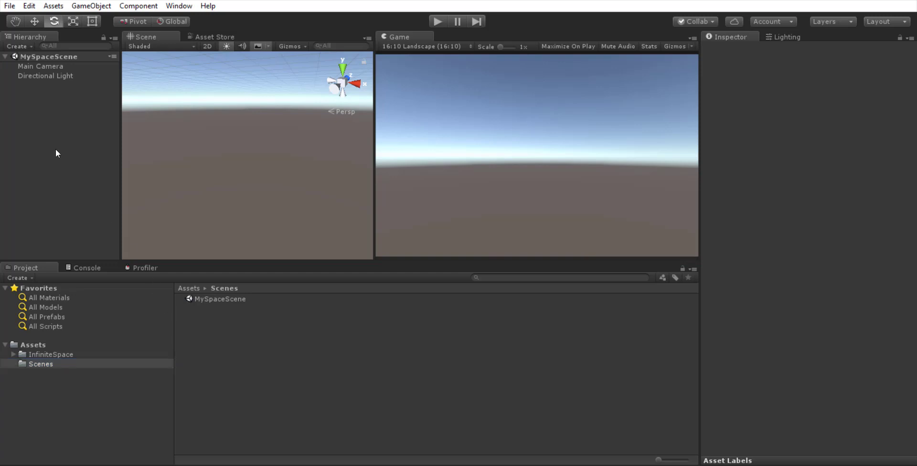
# Add a 3D cube to MySpaceScene.
pyautogui.click(89, 5)
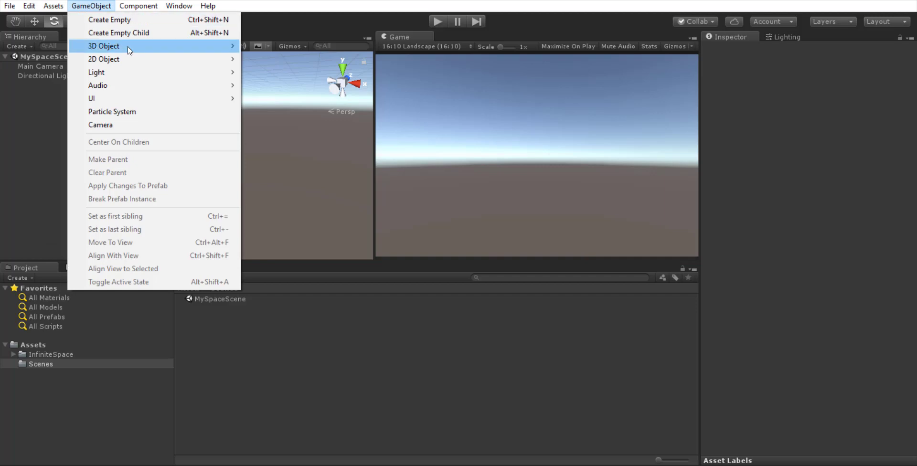
pyautogui.moveTo(127, 46)
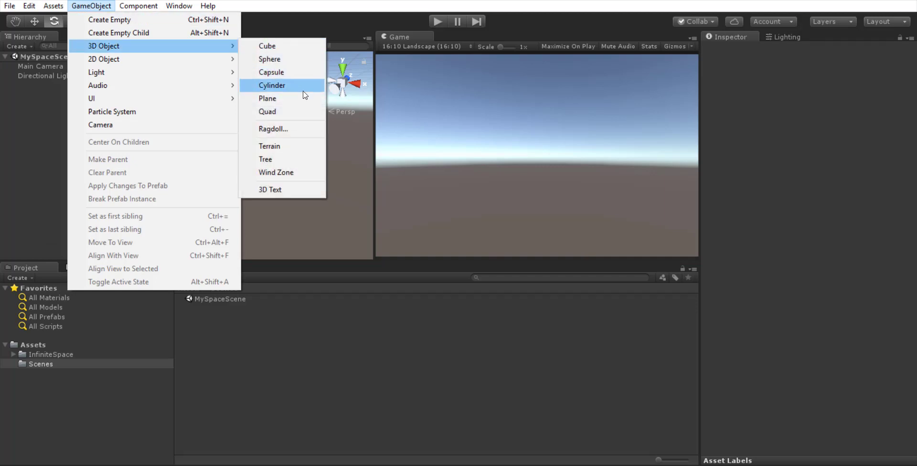
pyautogui.click(268, 46)
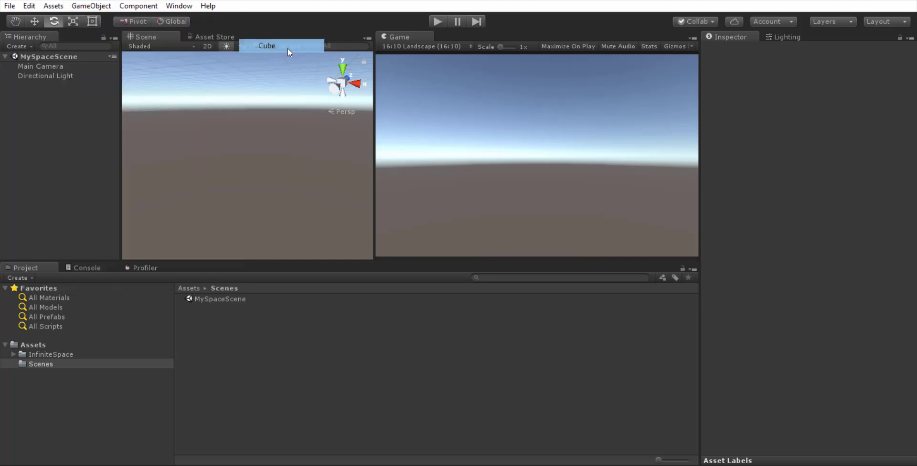
pyautogui.moveTo(309, 129); pyautogui.dragTo(210, 232)
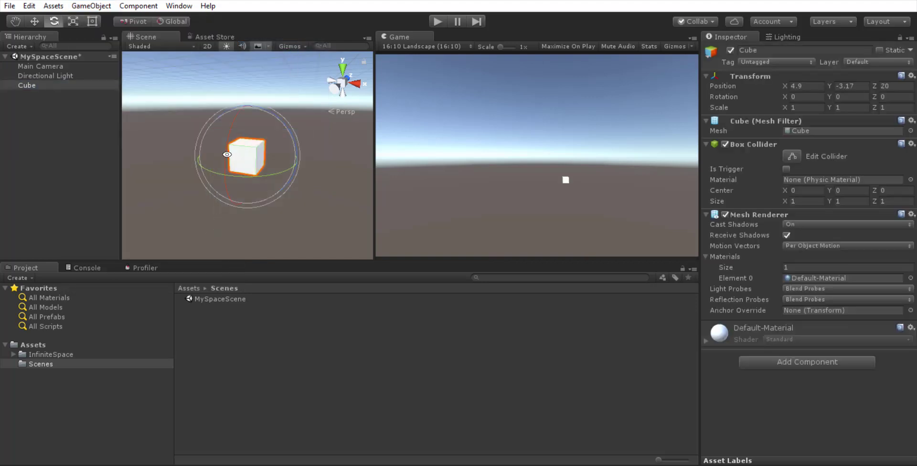
# Remove the Box Collider component from the Cube and keep the cube selected.
pyautogui.click(46, 86)
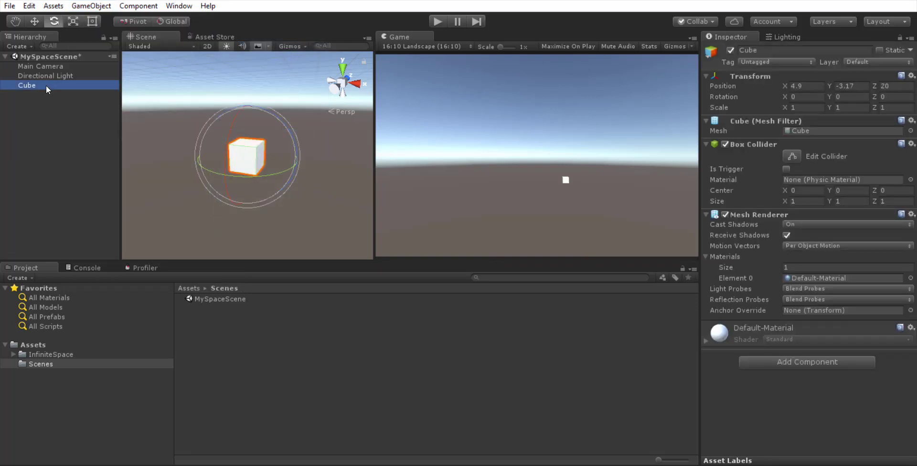
pyautogui.rightClick(767, 144)
pyautogui.click(810, 170)
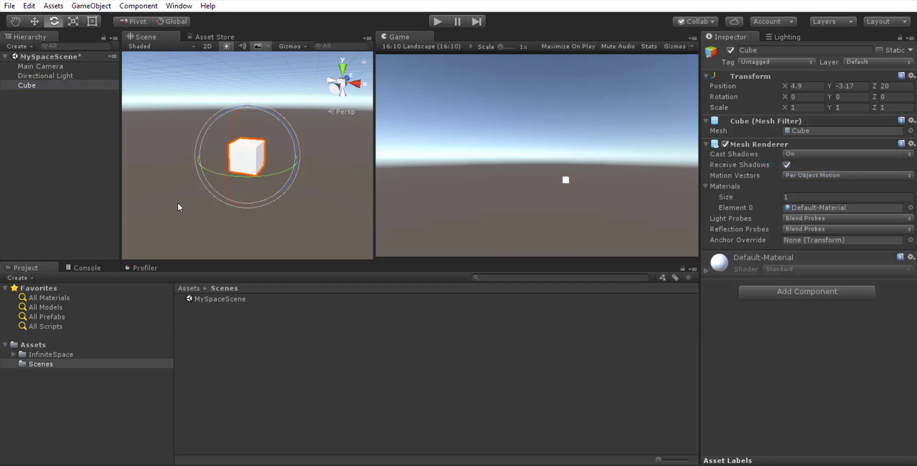
pyautogui.click(107, 94)
pyautogui.click(29, 84)
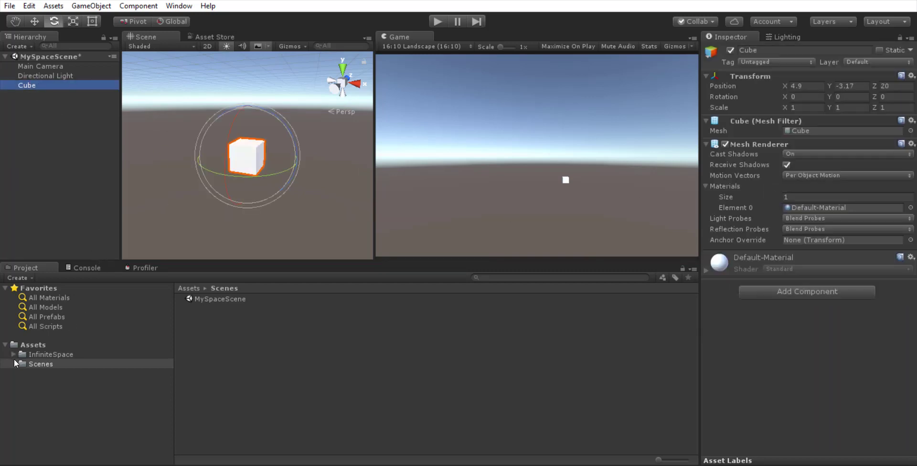
# Create a folder named Material directly under Assets.
pyautogui.click(50, 386)
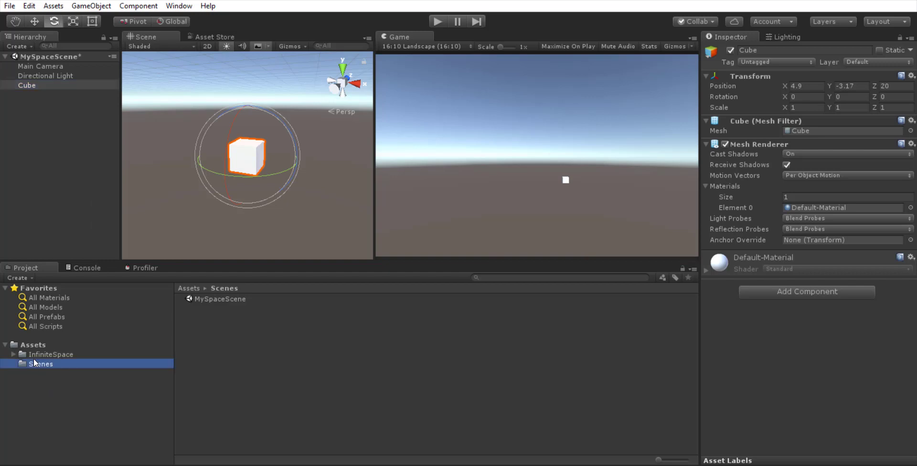
pyautogui.click(26, 344)
pyautogui.rightClick(216, 349)
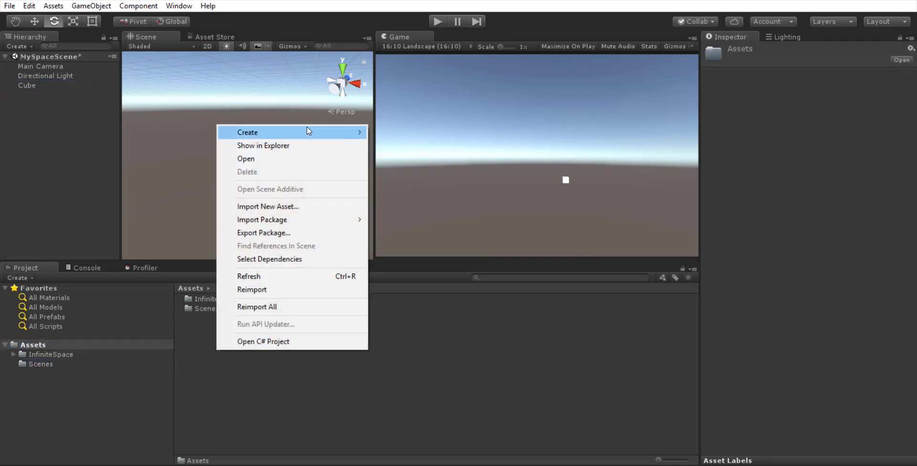
pyautogui.moveTo(308, 135)
pyautogui.click(395, 132)
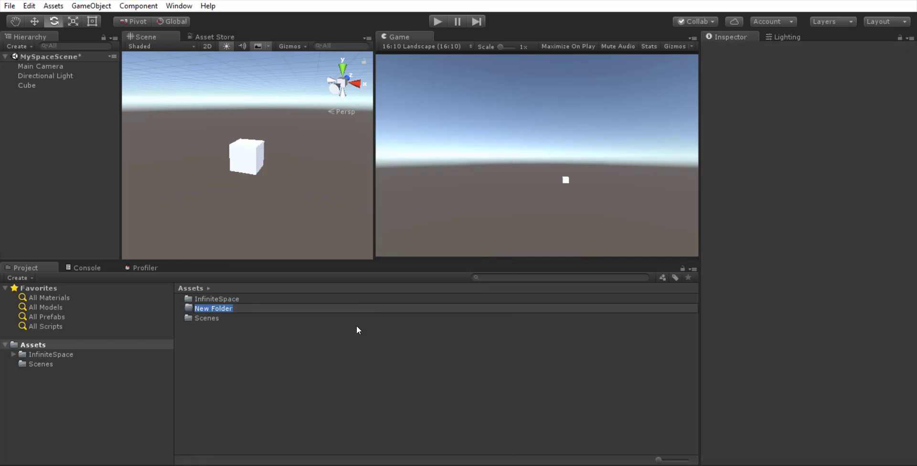
pyautogui.write('Material')
pyautogui.press('Return')
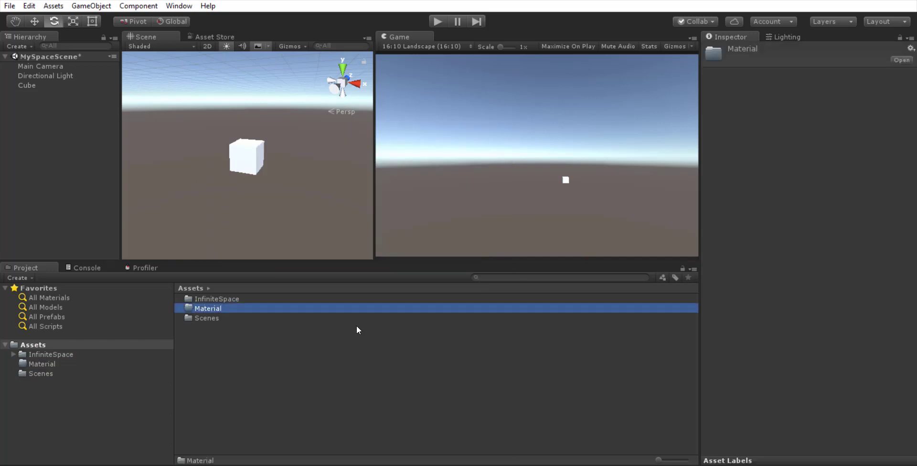
# Create a new material named MyPlanetMaterial inside the Material folder.
pyautogui.doubleClick(248, 308)
pyautogui.rightClick(227, 327)
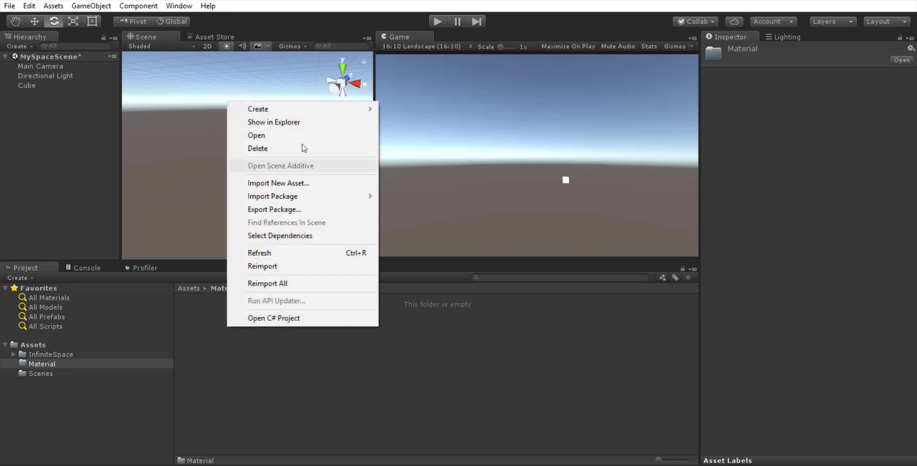
pyautogui.moveTo(306, 110)
pyautogui.click(459, 231)
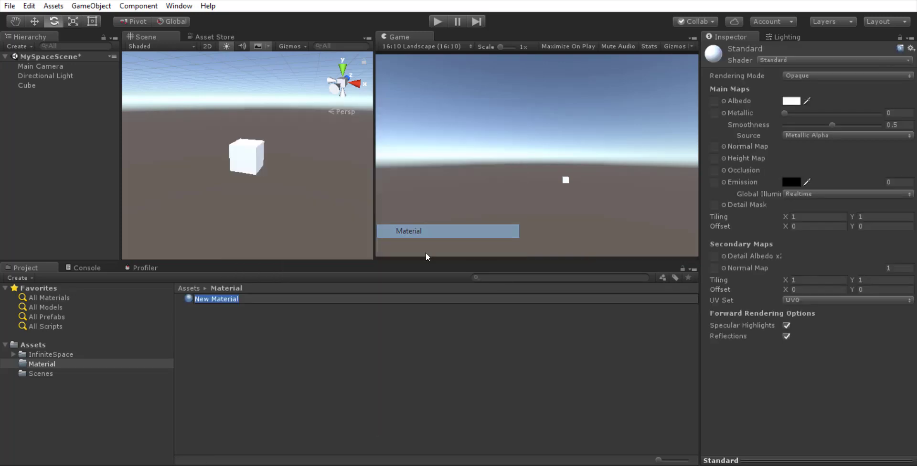
pyautogui.write('My')
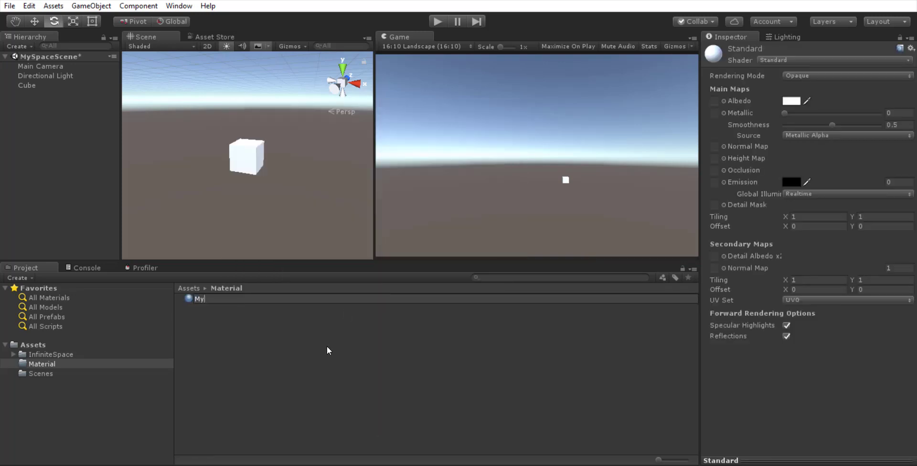
pyautogui.write('PlanetMaterial')
pyautogui.press('Return')
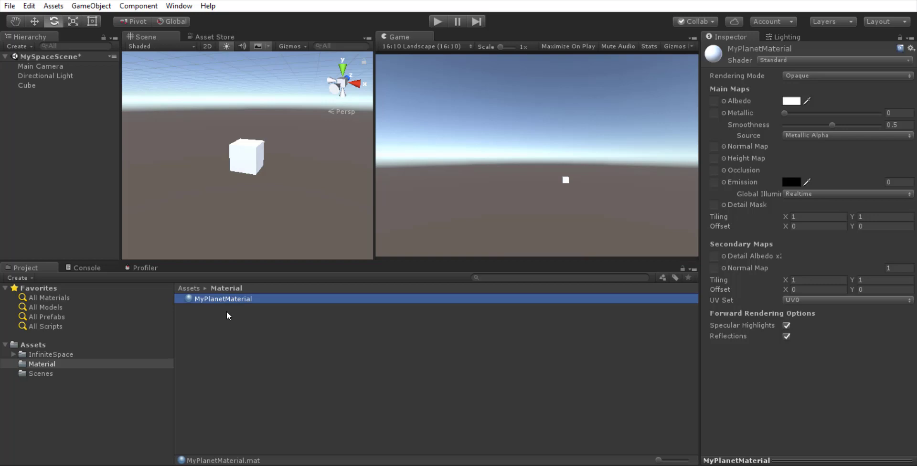
# Apply MyPlanetMaterial to the Cube and rename the object MyPlanet.
pyautogui.moveTo(217, 302); pyautogui.dragTo(28, 85)
pyautogui.click(28, 85)
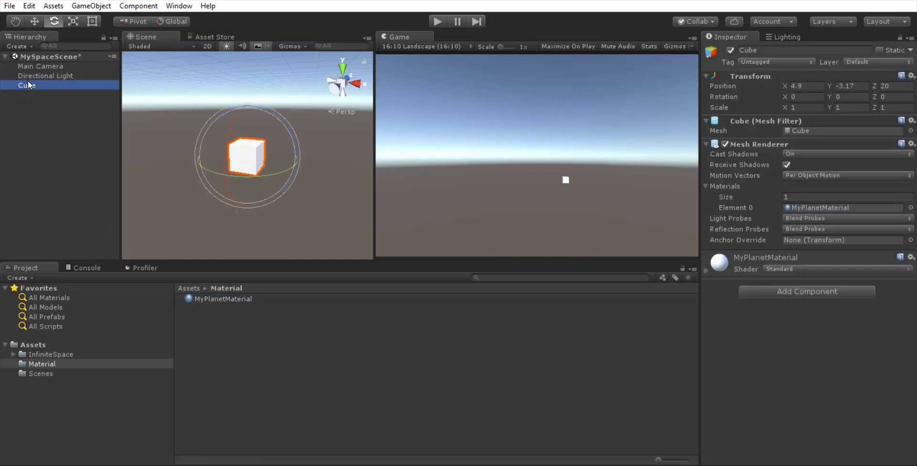
pyautogui.click(28, 85)
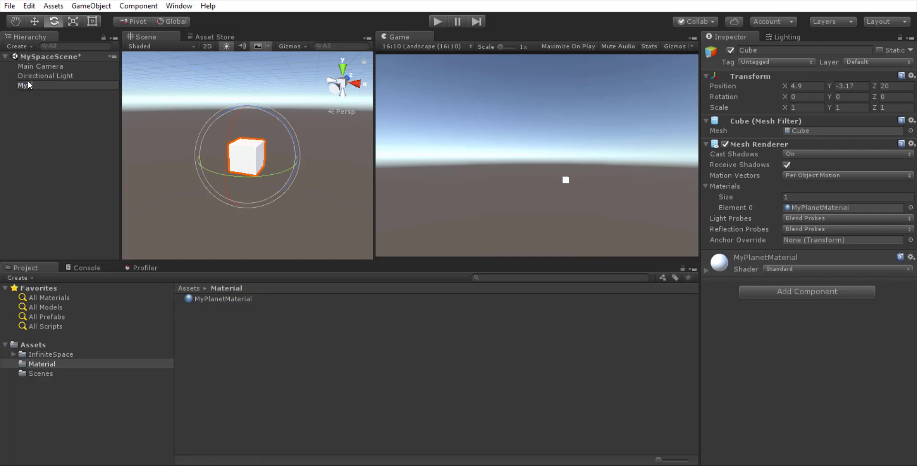
pyautogui.write('MyPlanet')
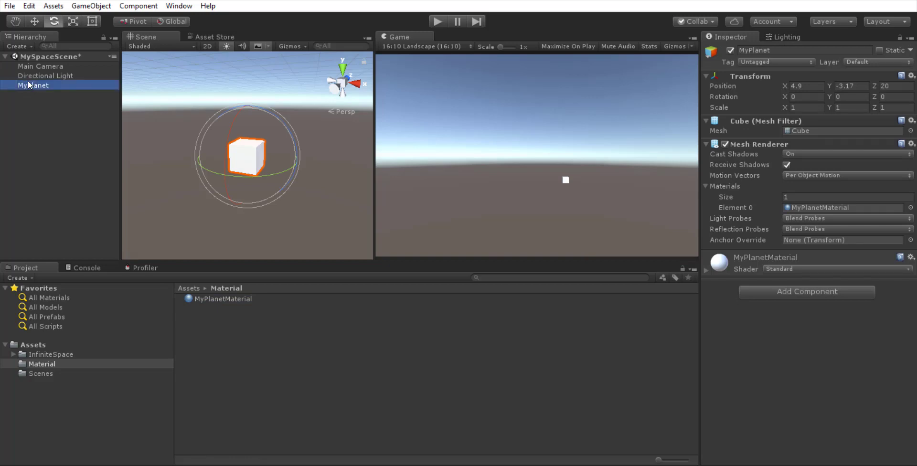
# Assign 3D Planet Texture 1 from the InfiniteSpace Textures folder as MyPlanetMaterial's Albedo map and inspect the textured cube.
pyautogui.click(706, 270)
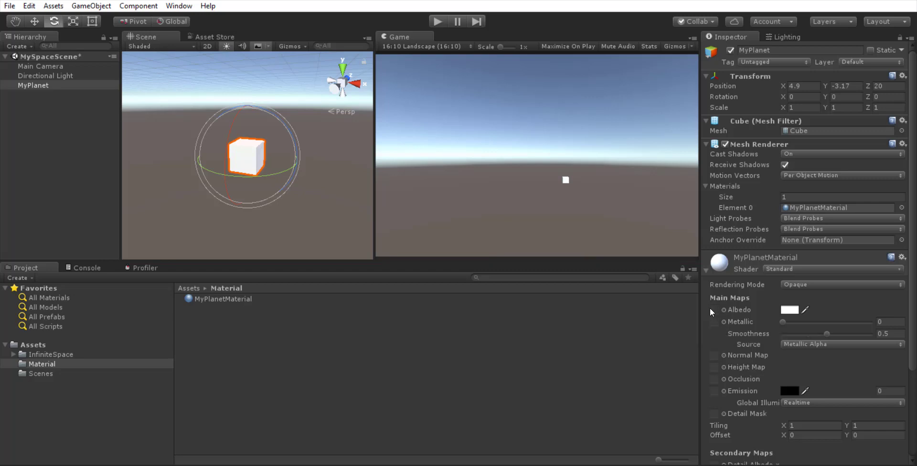
pyautogui.click(15, 355)
pyautogui.click(51, 367)
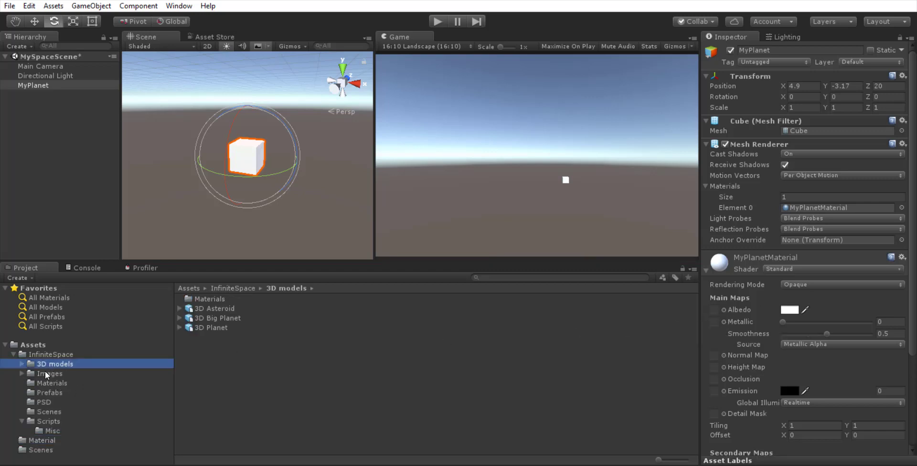
pyautogui.click(45, 373)
pyautogui.click(21, 373)
pyautogui.click(67, 392)
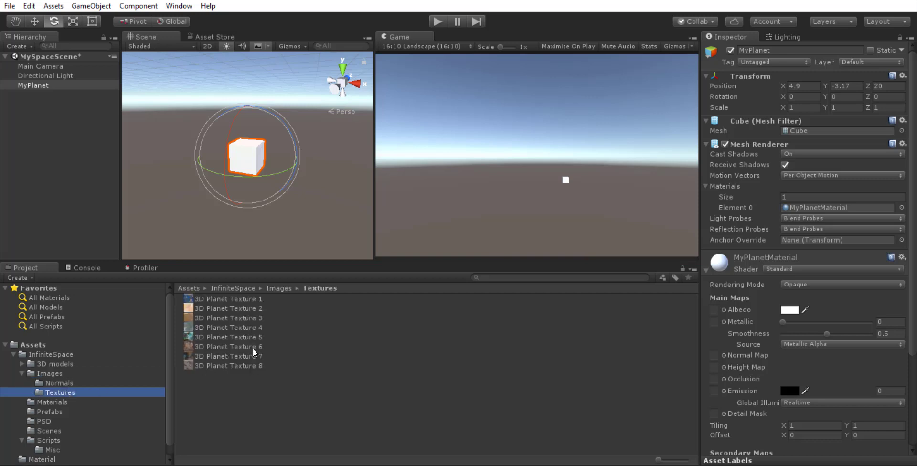
pyautogui.moveTo(229, 299); pyautogui.dragTo(715, 312)
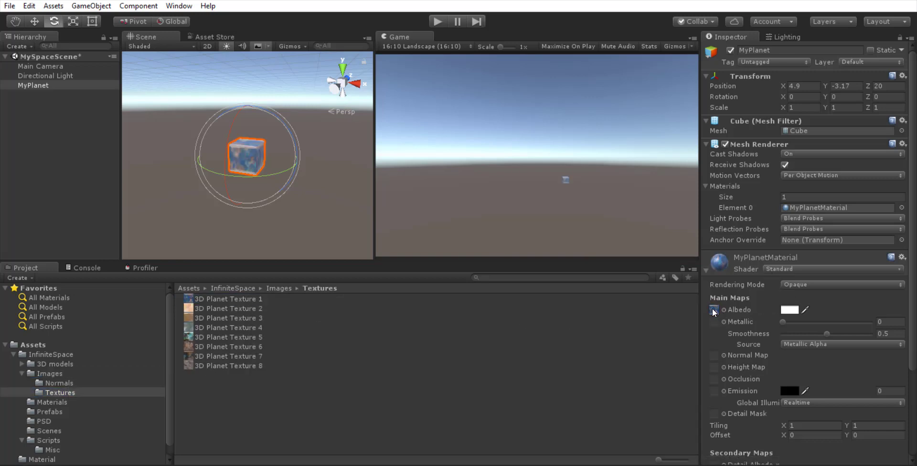
pyautogui.scroll(6, 277, 177)
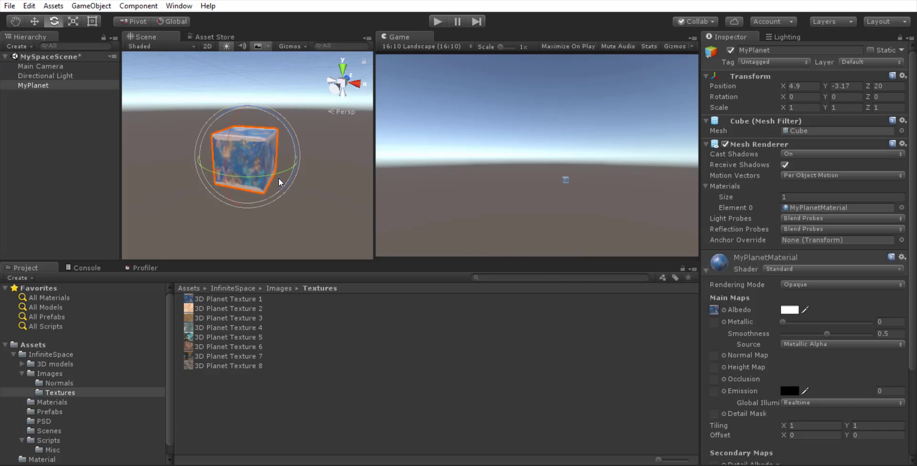
pyautogui.keyDown('alt'); pyautogui.moveTo(279, 178); pyautogui.dragTo(290, 221); pyautogui.keyUp('alt')
pyautogui.scroll(-4, 260, 210)
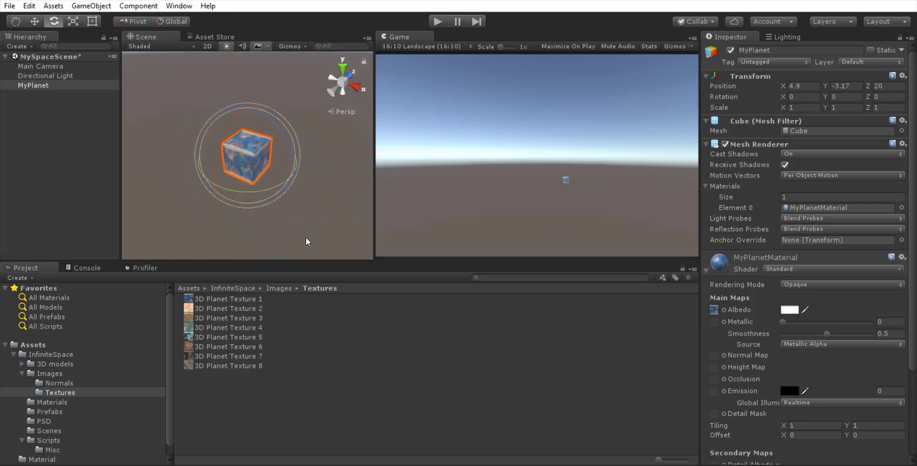
# Assign 3D Planet Normal 9 from the InfiniteSpace Normals folder as MyPlanetMaterial's Normal Map and inspect the cube's surface.
pyautogui.click(714, 353)
pyautogui.click(57, 383)
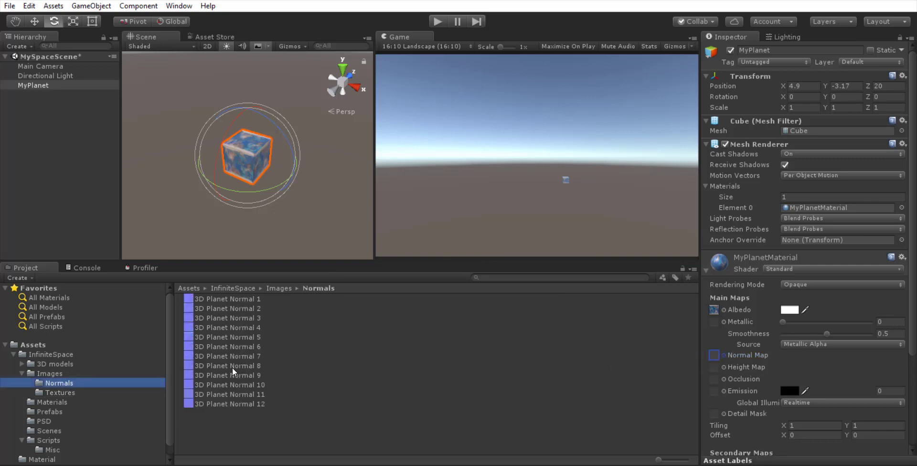
pyautogui.moveTo(230, 376); pyautogui.dragTo(713, 355)
pyautogui.scroll(5, 280, 212)
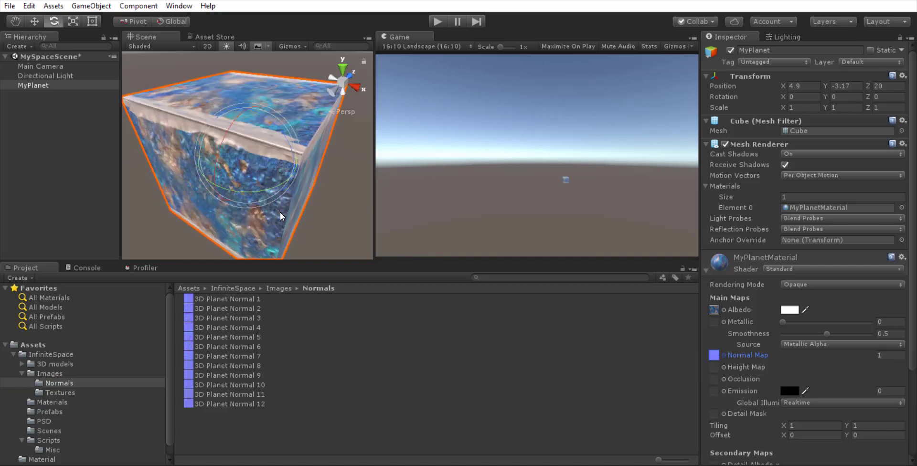
pyautogui.scroll(-1, 277, 217)
pyautogui.moveTo(275, 221); pyautogui.dragTo(363, 182)
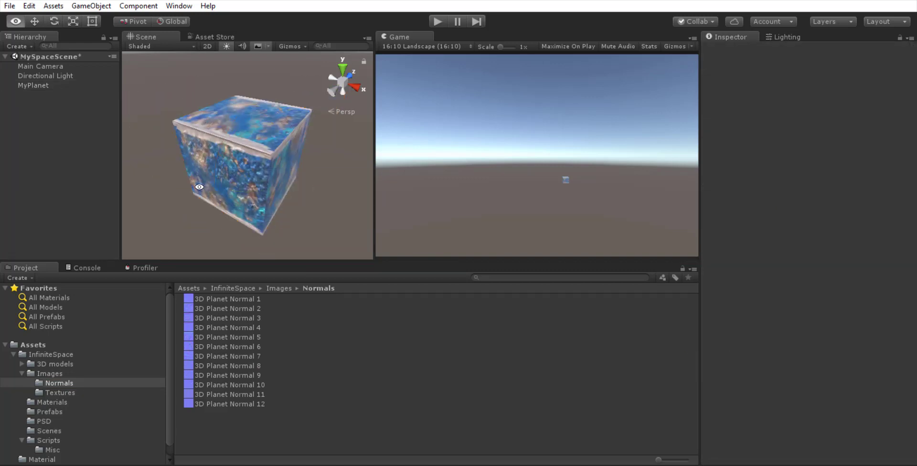
pyautogui.keyDown('alt'); pyautogui.moveTo(335, 143); pyautogui.dragTo(269, 206); pyautogui.keyUp('alt')
pyautogui.scroll(-3, 275, 207)
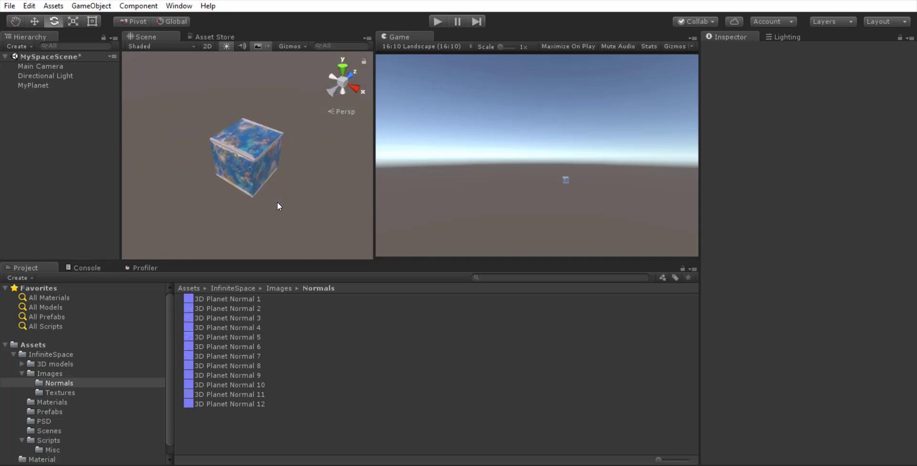
pyautogui.scroll(2, 256, 175)
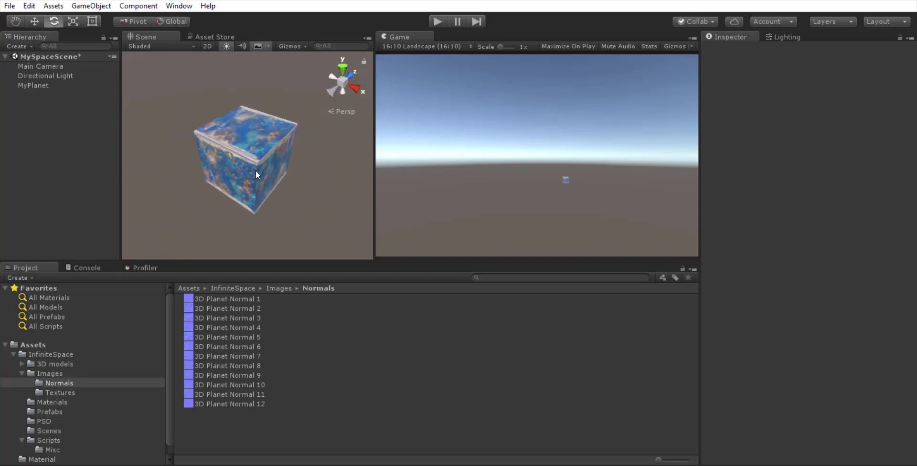
# Set MyPlanet's position to 0 on the X, Y and Z axes.
pyautogui.click(48, 85)
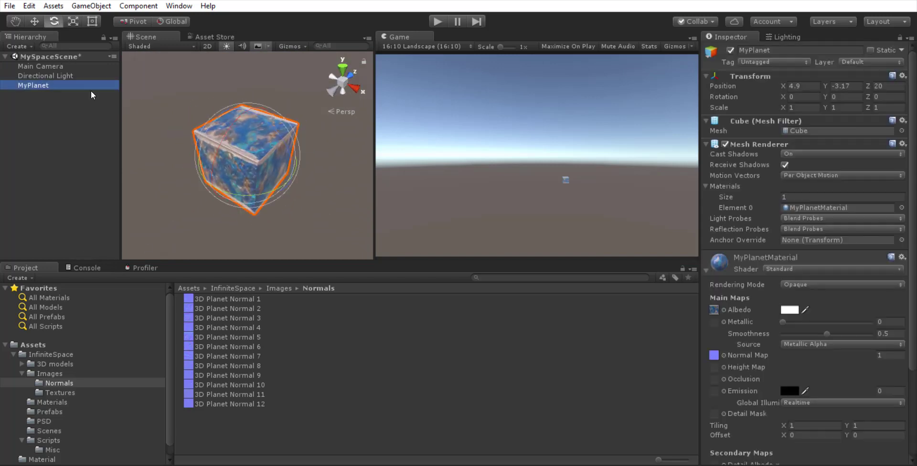
pyautogui.click(801, 84)
pyautogui.write('0')
pyautogui.press('Tab')
pyautogui.write('0')
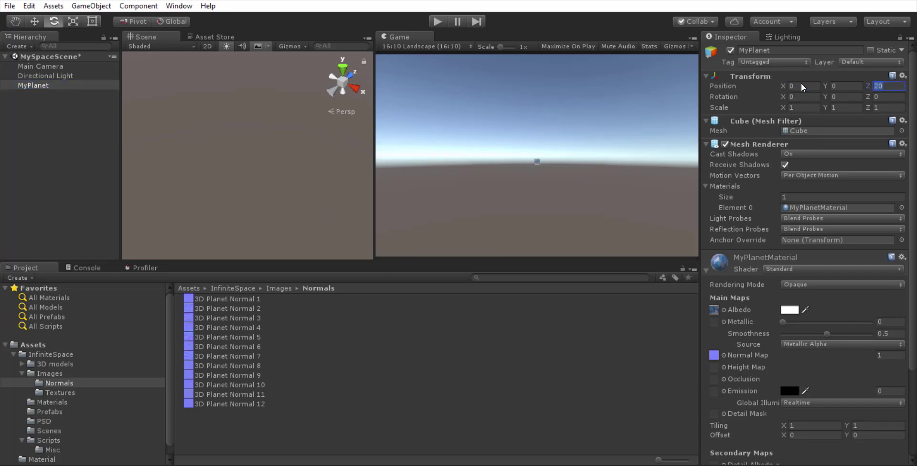
pyautogui.press('Tab')
pyautogui.write('0')
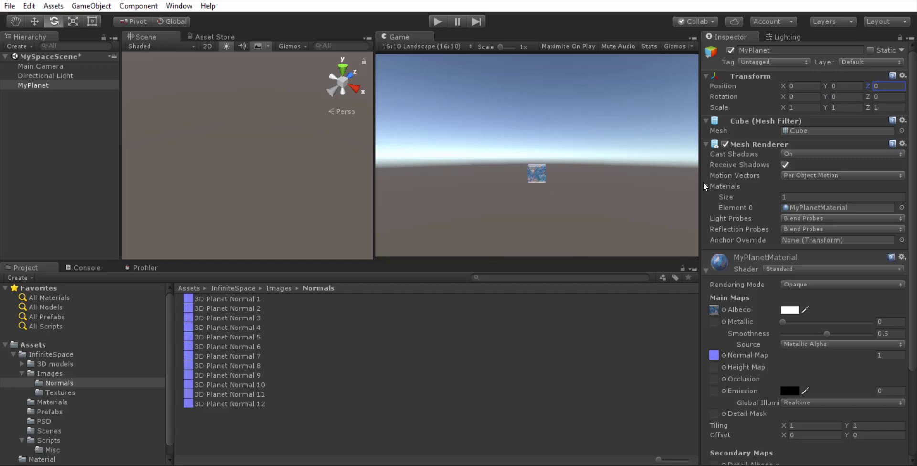
# Set MyPlanet's scale to 5 on the X, Y and Z axes.
pyautogui.click(799, 108)
pyautogui.write('5')
pyautogui.press('Tab')
pyautogui.write('5')
pyautogui.press('Tab')
pyautogui.write('5')
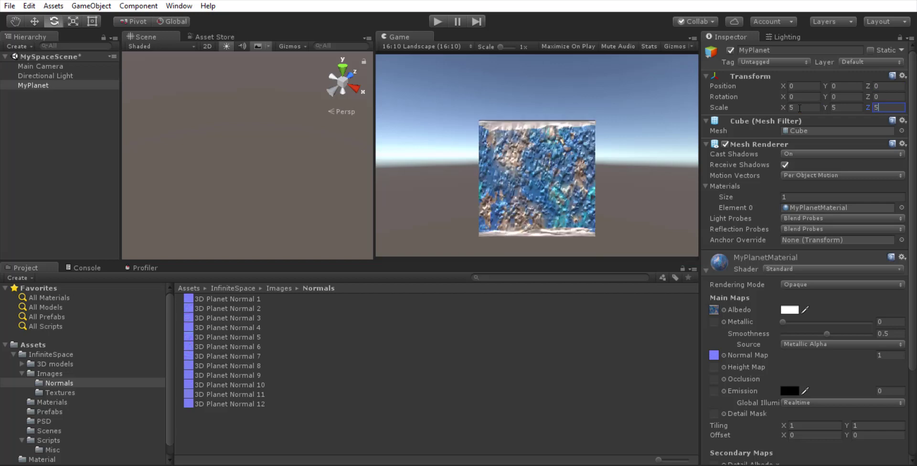
# Set MyPlanet's scale to 3 on the X, Y and Z axes.
pyautogui.click(798, 108)
pyautogui.write('3')
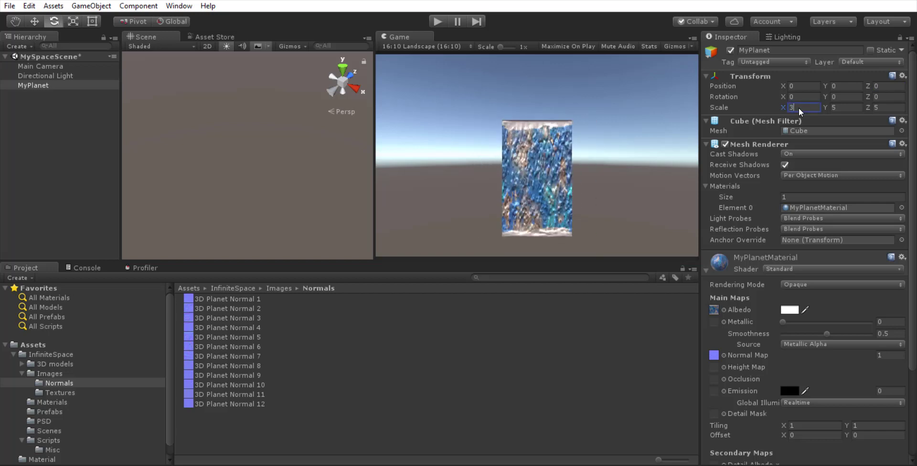
pyautogui.press('Tab')
pyautogui.write('3')
pyautogui.press('Tab')
pyautogui.write('3')
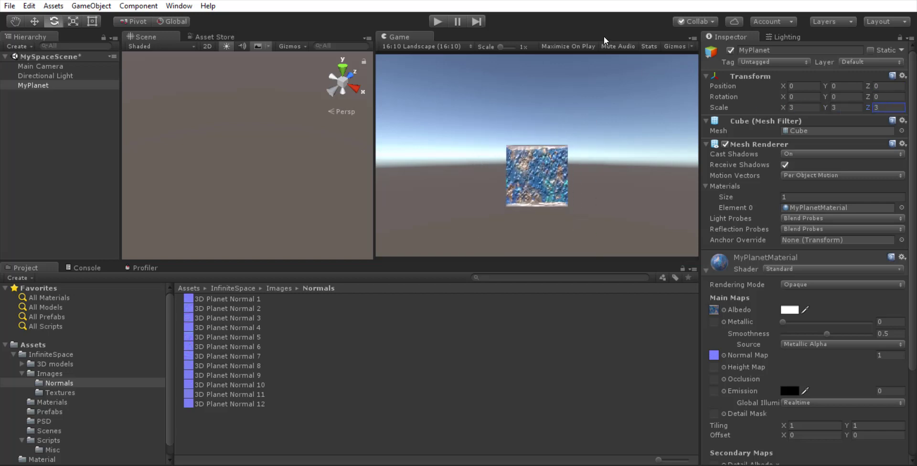
# Try adding a new cube as a child of MyPlanet, and delete that cube.
pyautogui.click(140, 116)
pyautogui.click(48, 83)
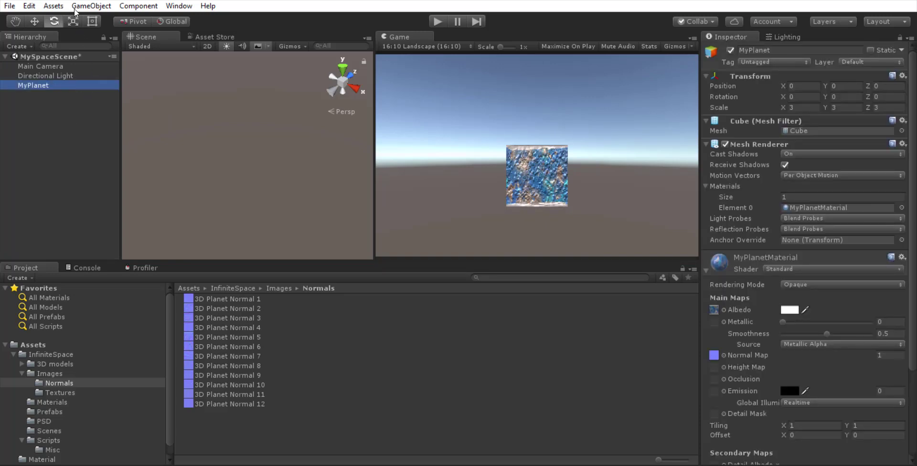
pyautogui.click(90, 6)
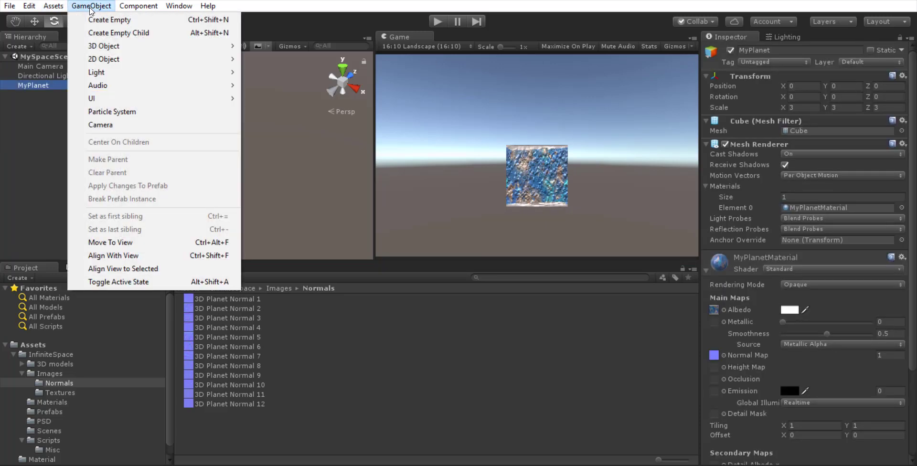
pyautogui.moveTo(138, 50)
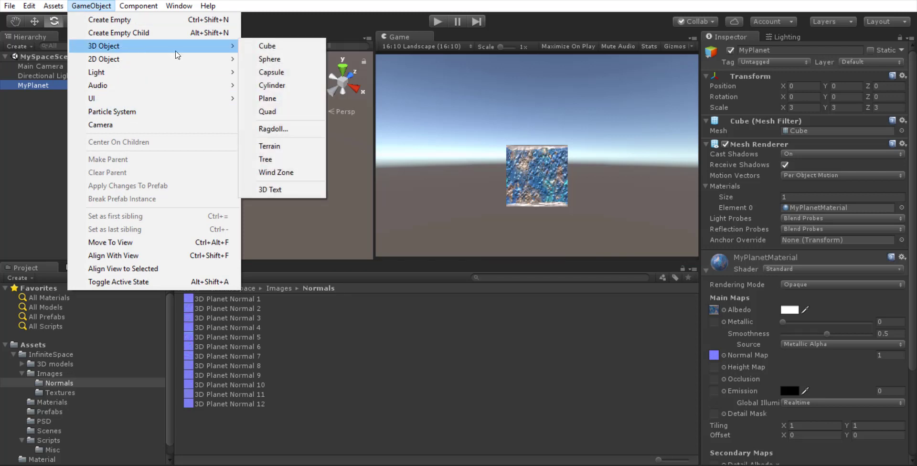
pyautogui.click(291, 51)
pyautogui.moveTo(34, 95); pyautogui.dragTo(45, 87)
pyautogui.click(39, 96)
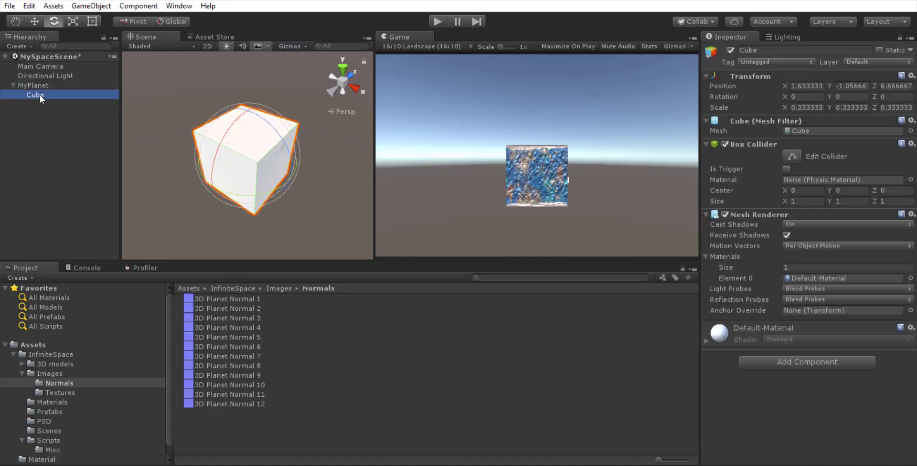
pyautogui.press('Delete')
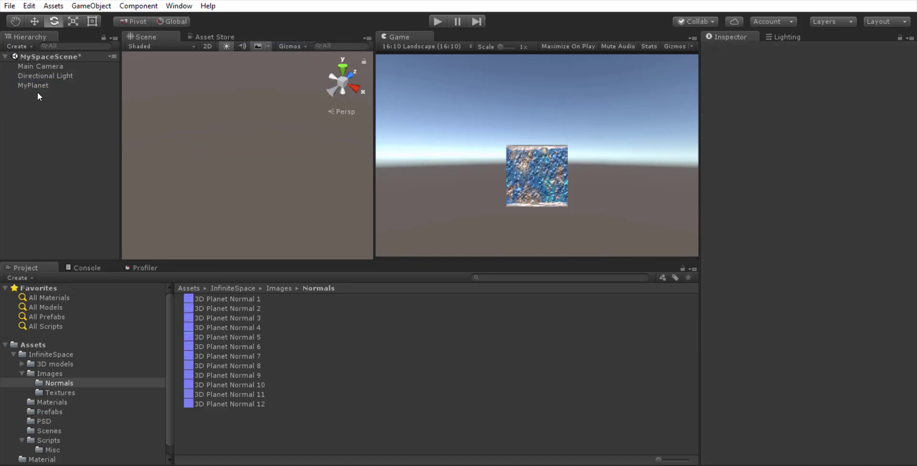
# Duplicate MyPlanet and make the copy a child of the original MyPlanet object.
pyautogui.click(35, 86)
pyautogui.hotkey('ctrl', 'd')
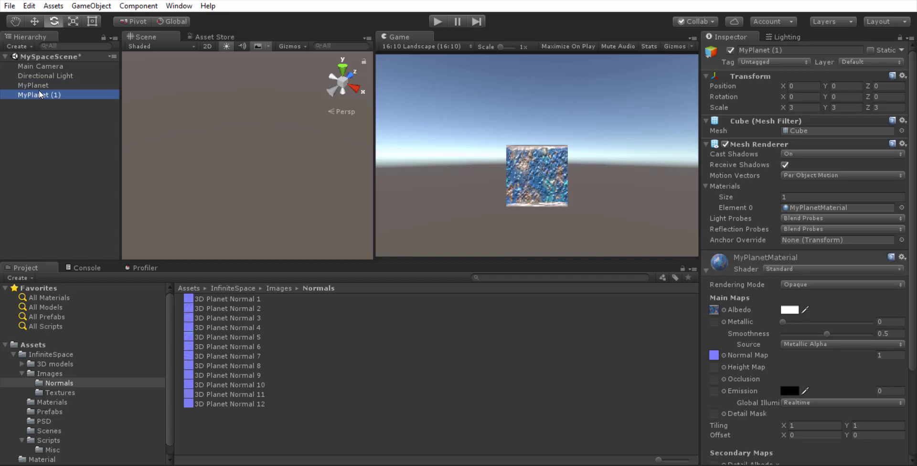
pyautogui.moveTo(75, 81); pyautogui.dragTo(26, 95)
# Rename the duplicated child object under MyPlanet as MyClouds.
pyautogui.click(53, 96)
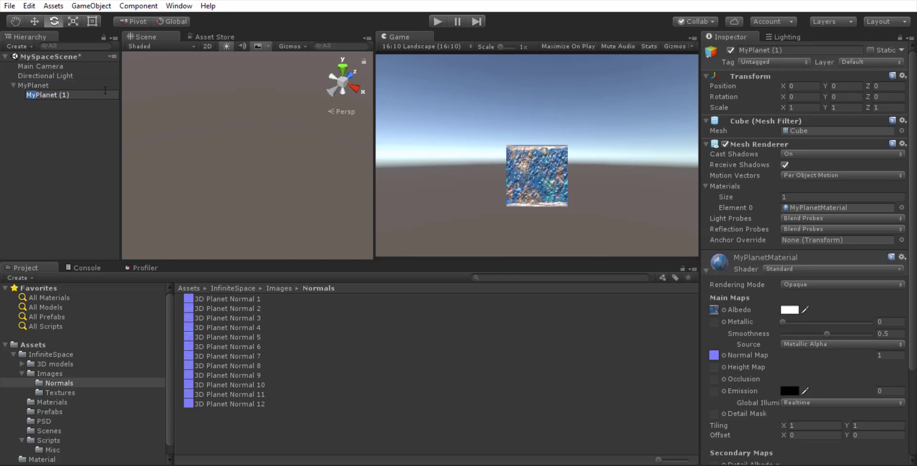
pyautogui.press('Right')
pyautogui.press('Delete')
pyautogui.press('Delete')
pyautogui.press('Delete')
pyautogui.press('Delete')
pyautogui.press('Delete')
pyautogui.press('Delete')
pyautogui.press('Delete')
pyautogui.press('Delete')
pyautogui.press('Delete')
pyautogui.write('Clouds')
pyautogui.press('Return')
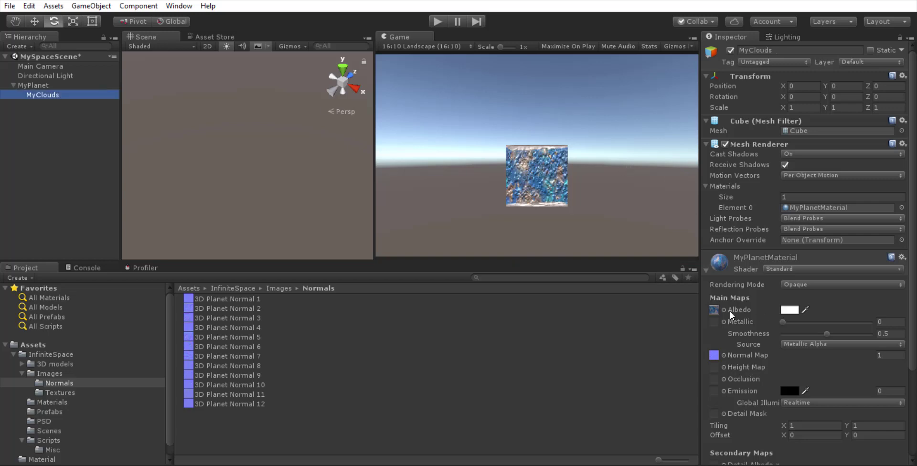
# Create a new material named MyClouds in the Assets Material folder.
pyautogui.scroll(-1, 65, 434)
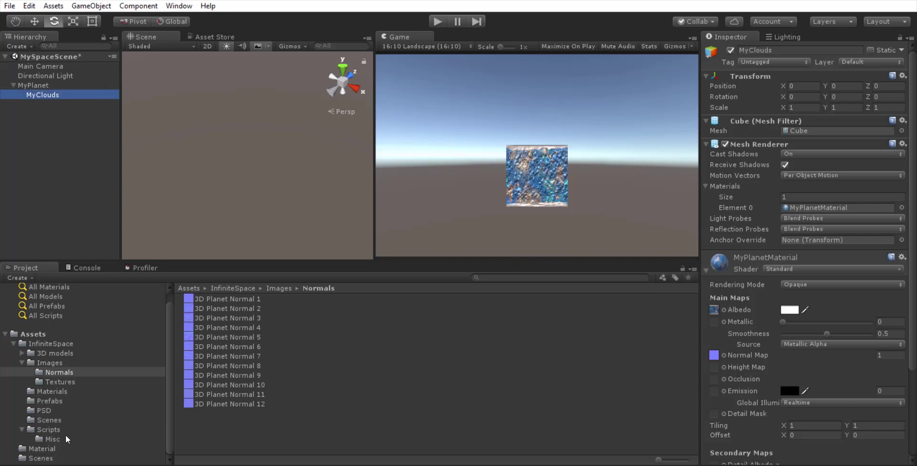
pyautogui.click(48, 449)
pyautogui.rightClick(218, 341)
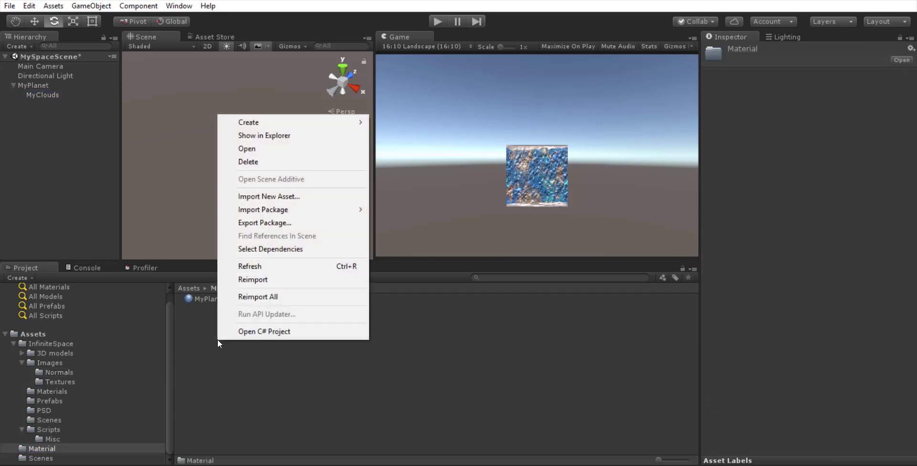
pyautogui.moveTo(334, 125)
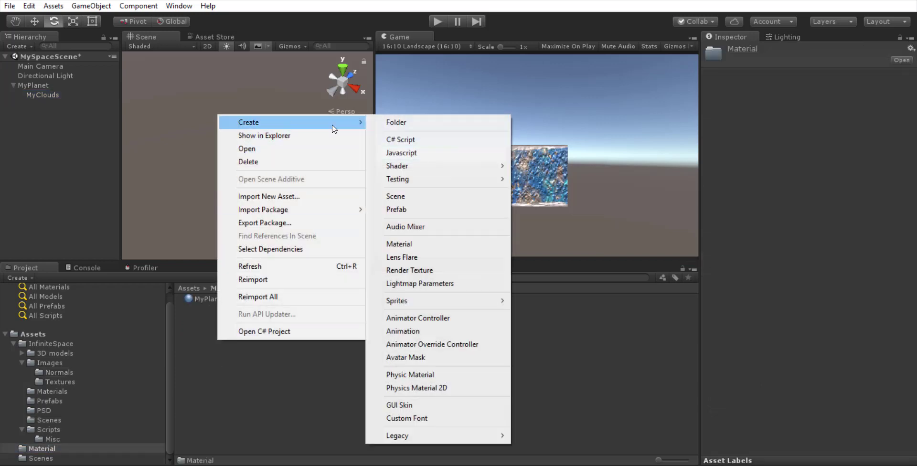
pyautogui.click(419, 249)
pyautogui.write('MyC')
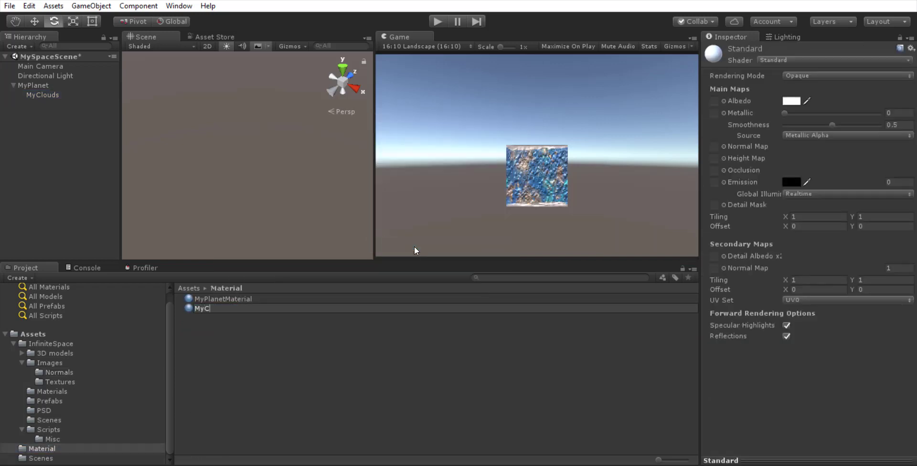
pyautogui.write('louds')
pyautogui.press('Return')
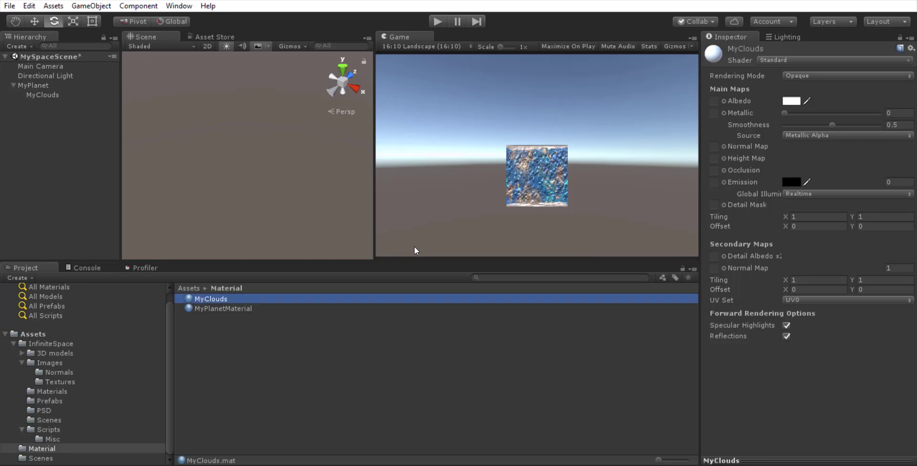
# Set the MyClouds material's rendering mode to Fade.
pyautogui.click(784, 60)
pyautogui.click(826, 76)
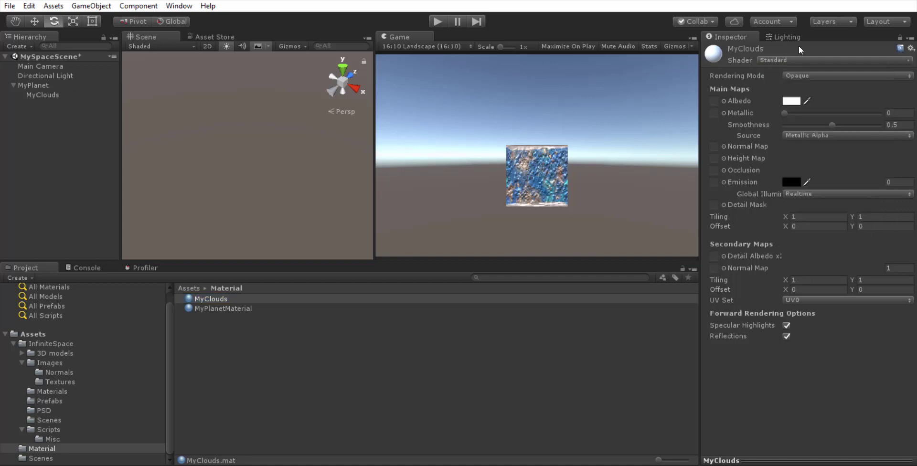
pyautogui.click(825, 76)
pyautogui.click(817, 117)
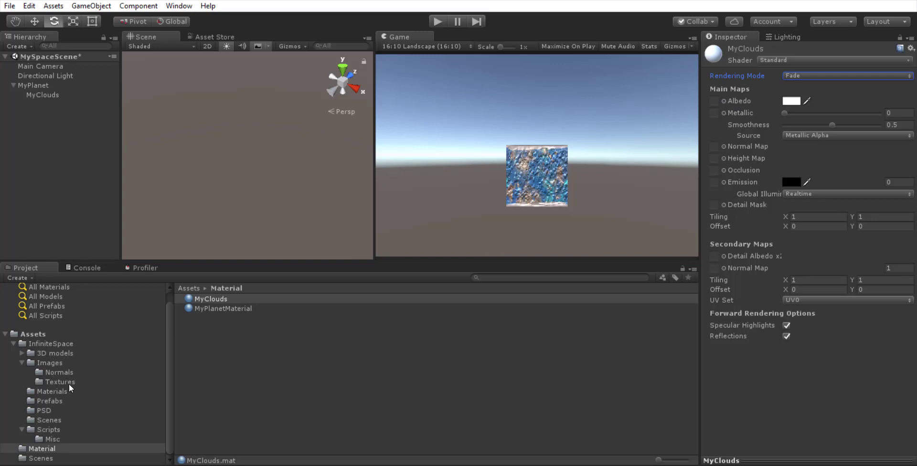
# Assign Planet Clouds 1 from the InfiniteSpace Images folder as the MyClouds material's Albedo map and return to the Material folder.
pyautogui.click(49, 363)
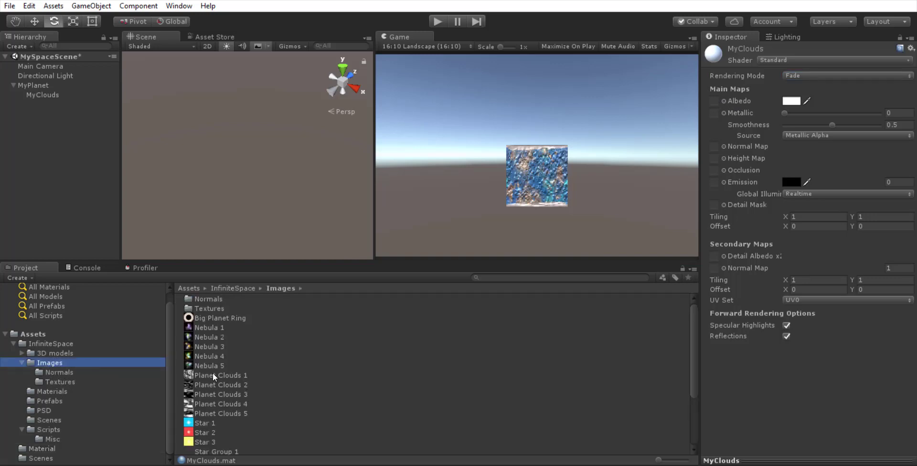
pyautogui.moveTo(215, 376); pyautogui.dragTo(714, 101)
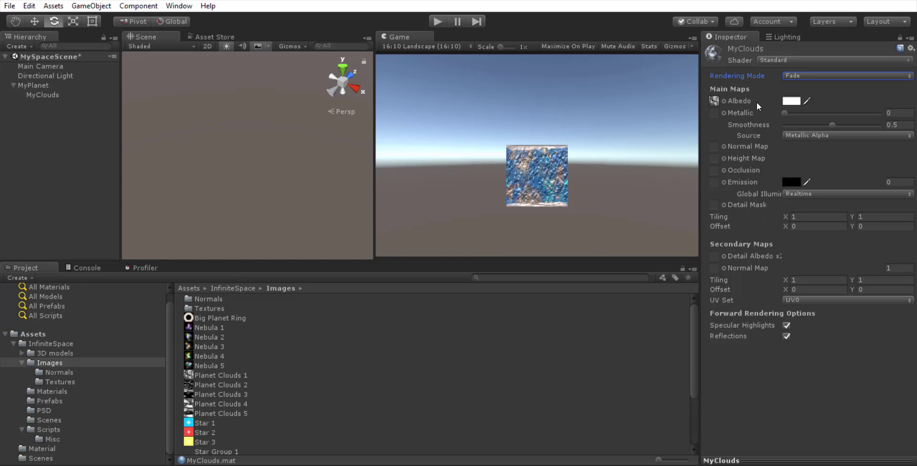
pyautogui.click(51, 450)
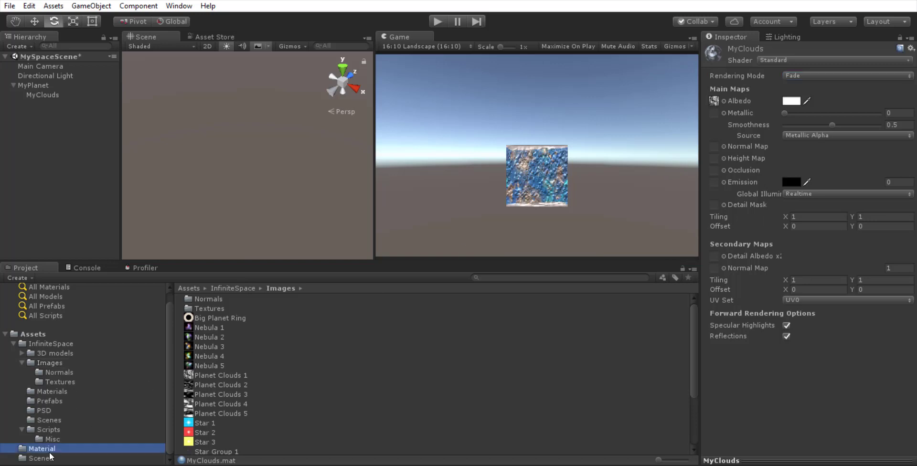
# Apply the MyClouds material to the MyClouds object and frame MyPlanet in the Scene view.
pyautogui.moveTo(213, 300); pyautogui.dragTo(50, 93)
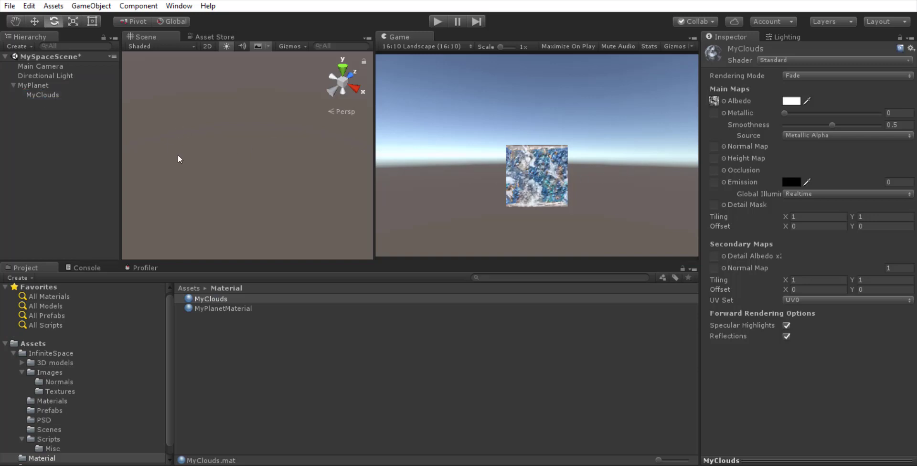
pyautogui.click(33, 85)
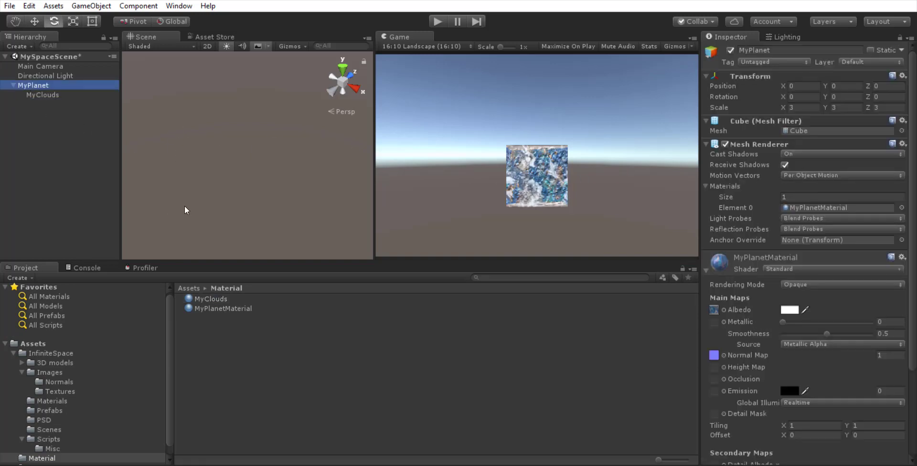
pyautogui.press('f')
pyautogui.keyDown('alt'); pyautogui.moveTo(220, 213); pyautogui.dragTo(285, 200); pyautogui.keyUp('alt')
# Scale the MyClouds object uniformly to 1.01 on all three axes.
pyautogui.click(66, 95)
pyautogui.hotkey('ctrl', 'z')
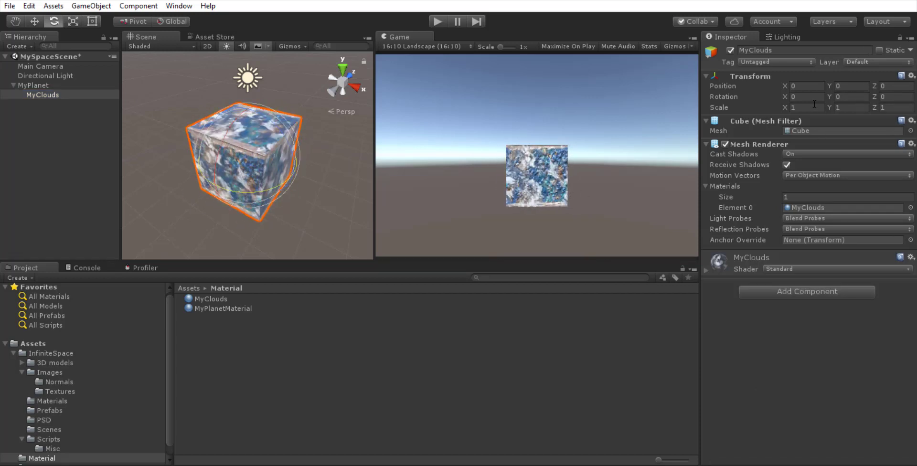
pyautogui.press('Return')
pyautogui.press('r')
pyautogui.moveTo(251, 153); pyautogui.dragTo(252, 153)
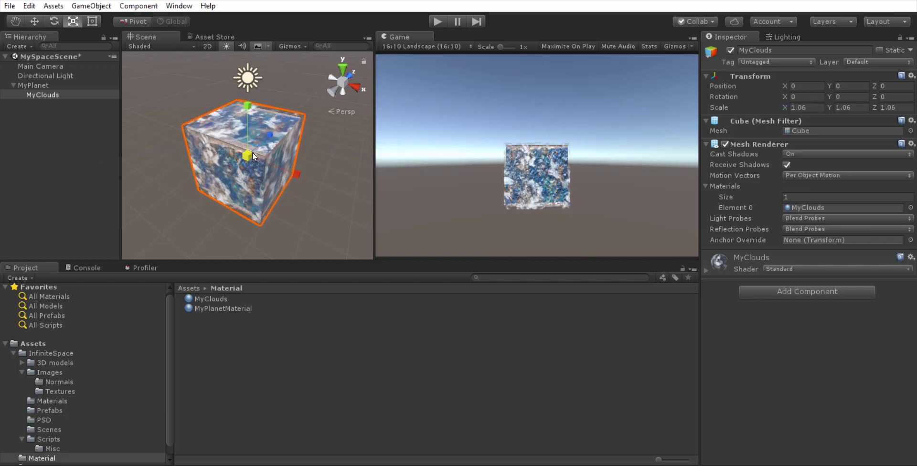
pyautogui.hotkey('ctrl', 'z')
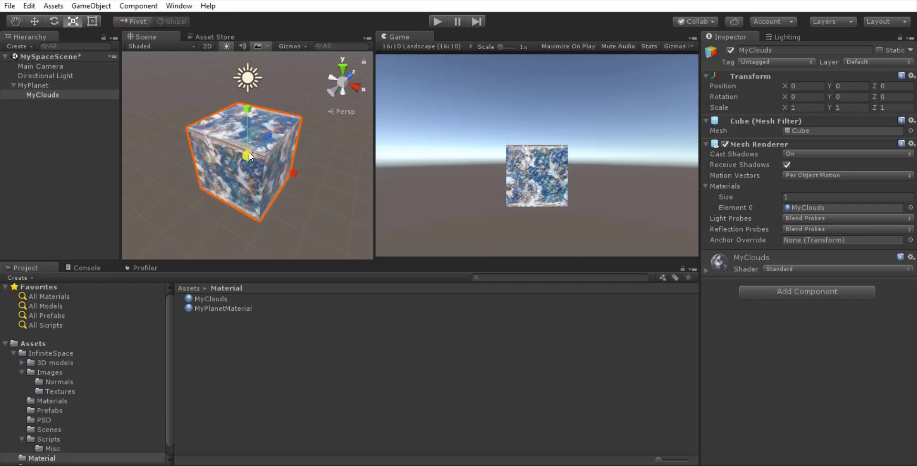
pyautogui.click(300, 194)
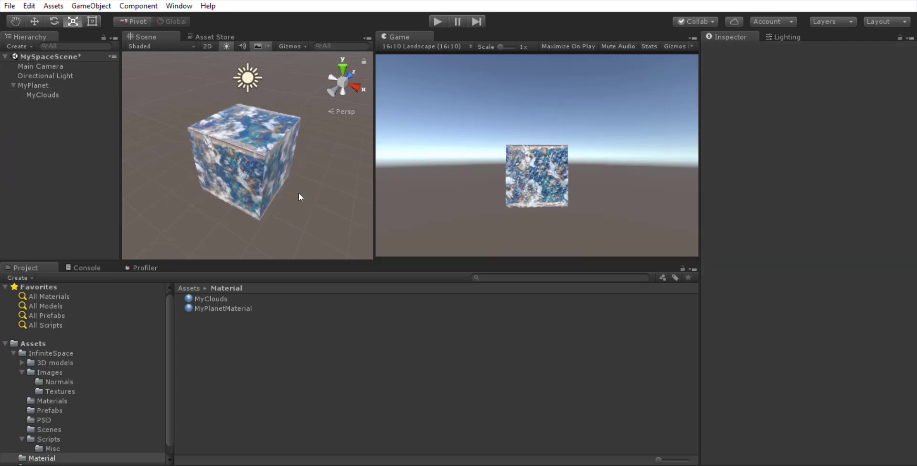
pyautogui.click(41, 95)
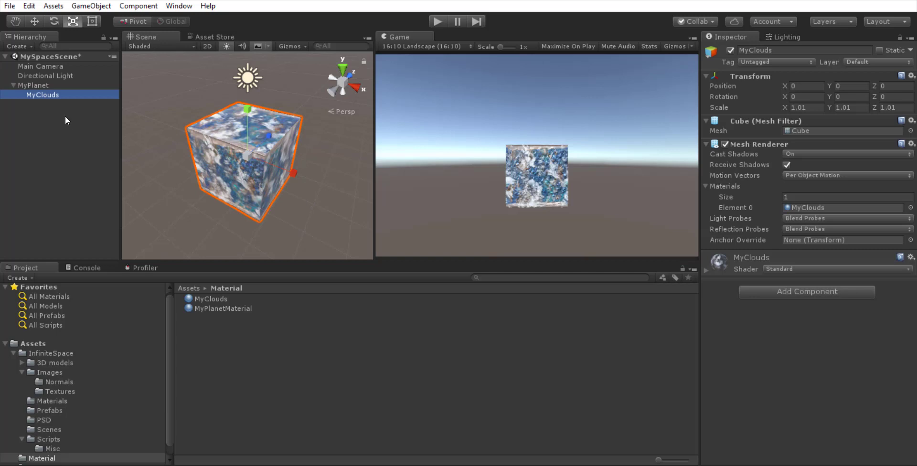
# Create a 3D capsule, make it a child of MyPlanet and rename it MyMoon.
pyautogui.click(93, 6)
pyautogui.moveTo(131, 48)
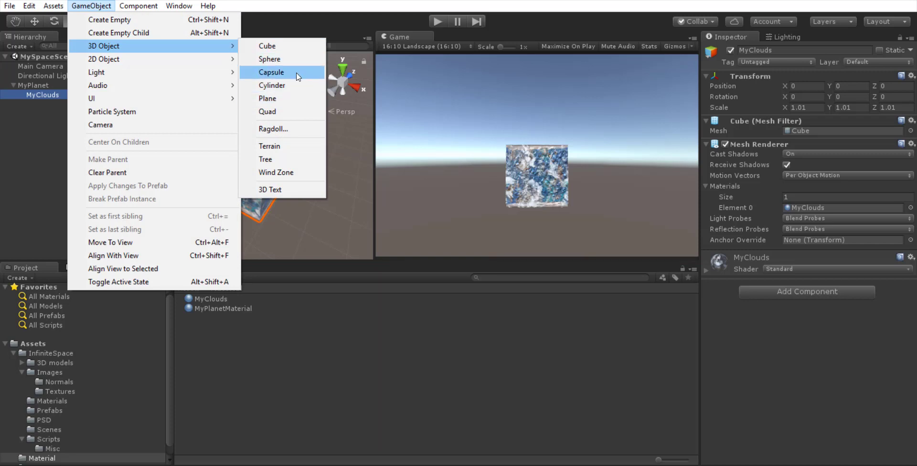
pyautogui.click(271, 73)
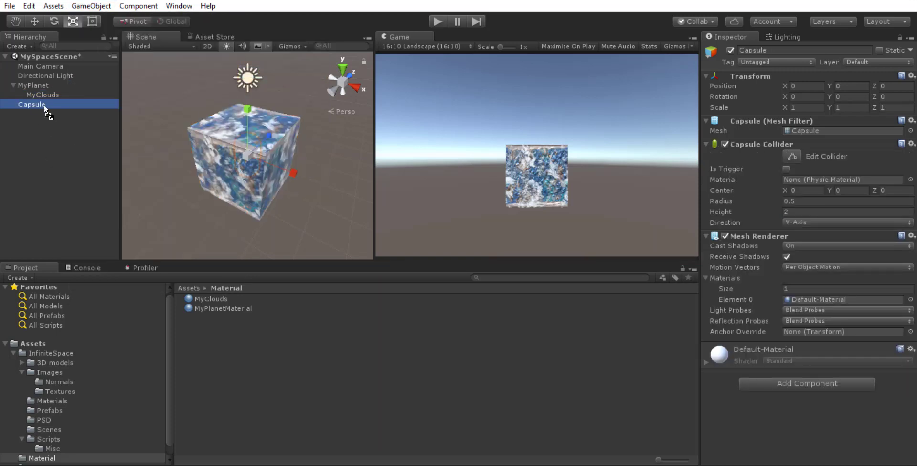
pyautogui.moveTo(44, 105); pyautogui.dragTo(58, 87)
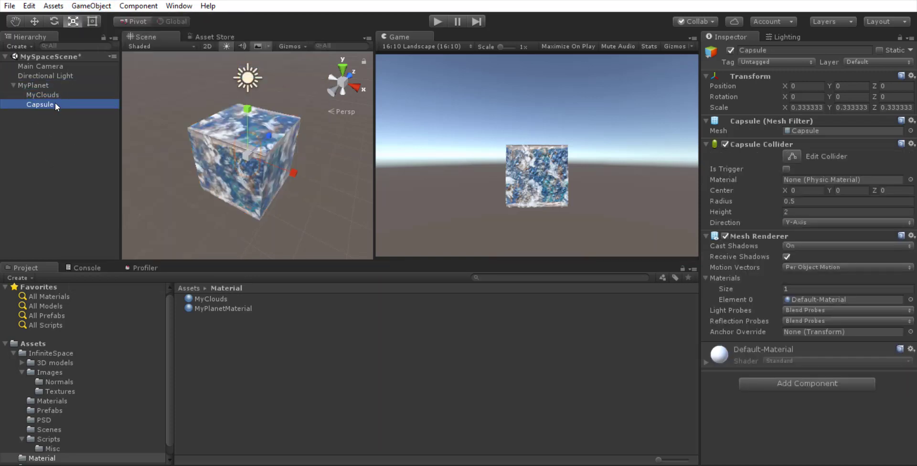
pyautogui.click(55, 104)
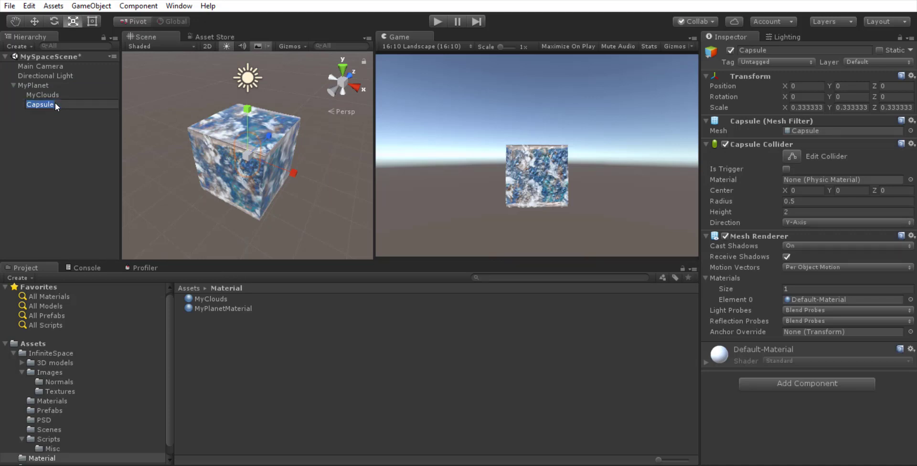
pyautogui.write('MyMoon')
pyautogui.press('Return')
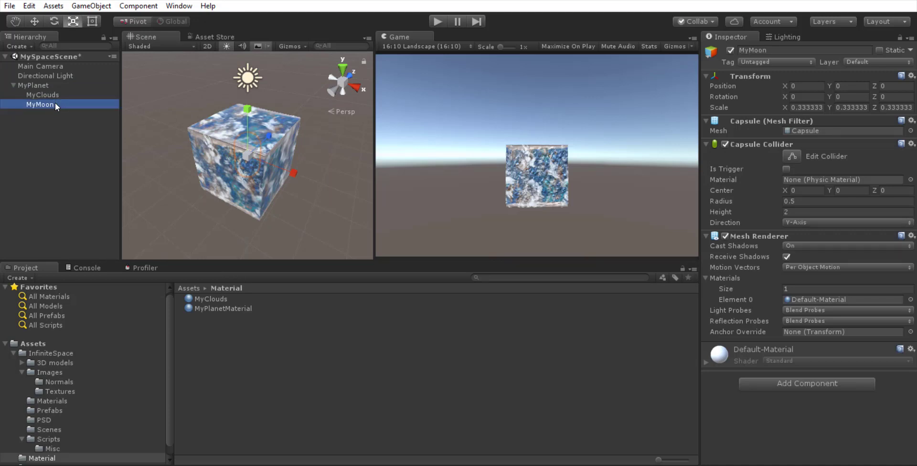
# Move MyMoon along the X axis away from the planet to an X position of about 1.56.
pyautogui.press('w')
pyautogui.moveTo(297, 176); pyautogui.dragTo(355, 191)
pyautogui.scroll(-5, 296, 217)
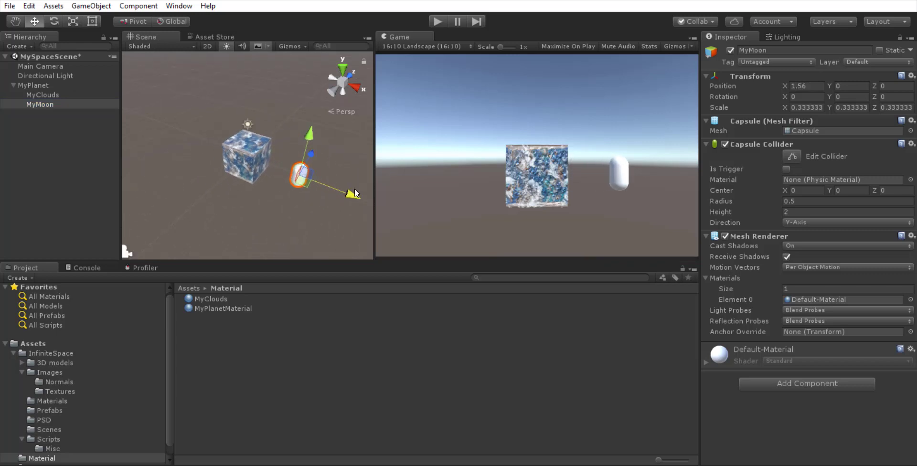
# Remove the Capsule Collider component from MyMoon.
pyautogui.rightClick(754, 145)
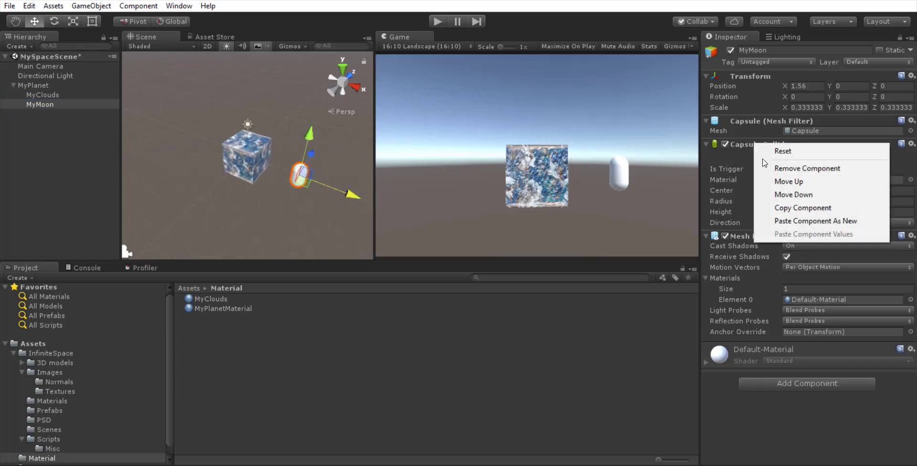
pyautogui.click(820, 169)
pyautogui.click(294, 215)
pyautogui.click(300, 174)
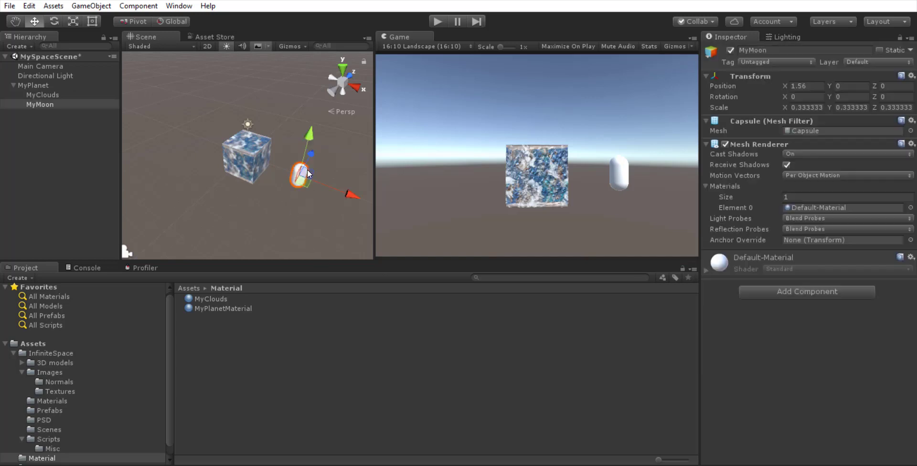
# Create an empty object named Pivot under MyPlanet and make MyMoon its child.
pyautogui.click(29, 84)
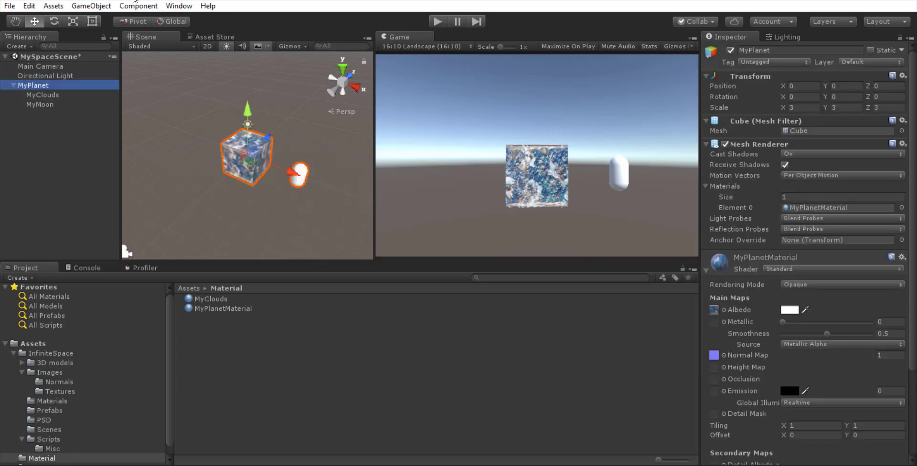
pyautogui.click(90, 5)
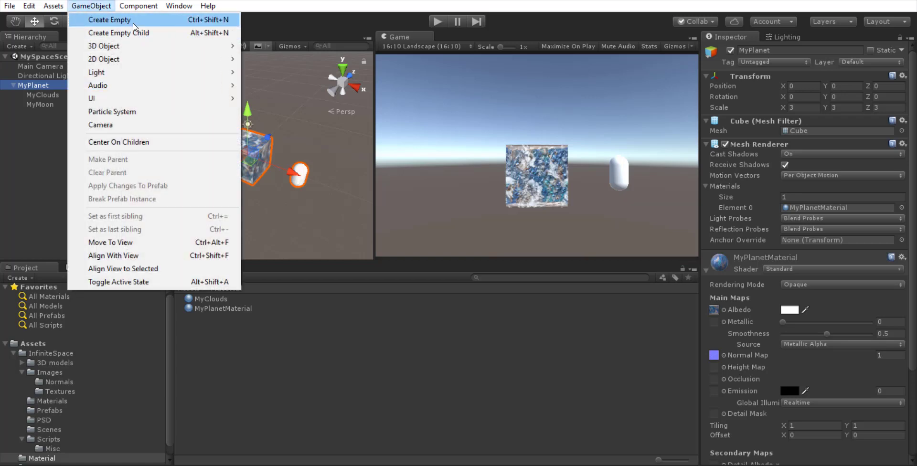
pyautogui.click(125, 19)
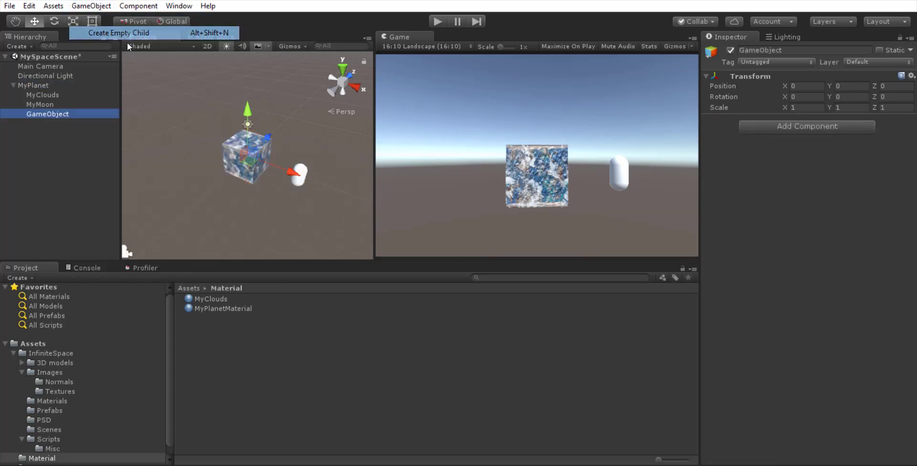
pyautogui.click(57, 113)
pyautogui.write('Pi')
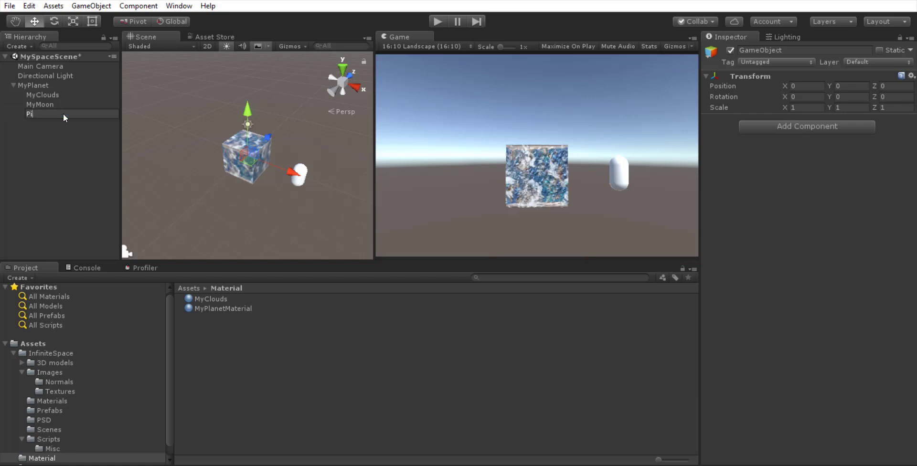
pyautogui.write('vot')
pyautogui.press('Return')
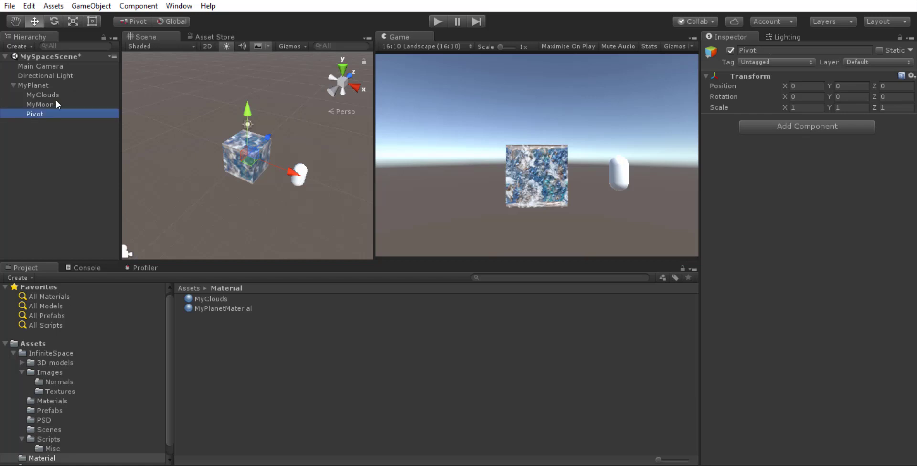
pyautogui.moveTo(56, 104); pyautogui.dragTo(56, 111)
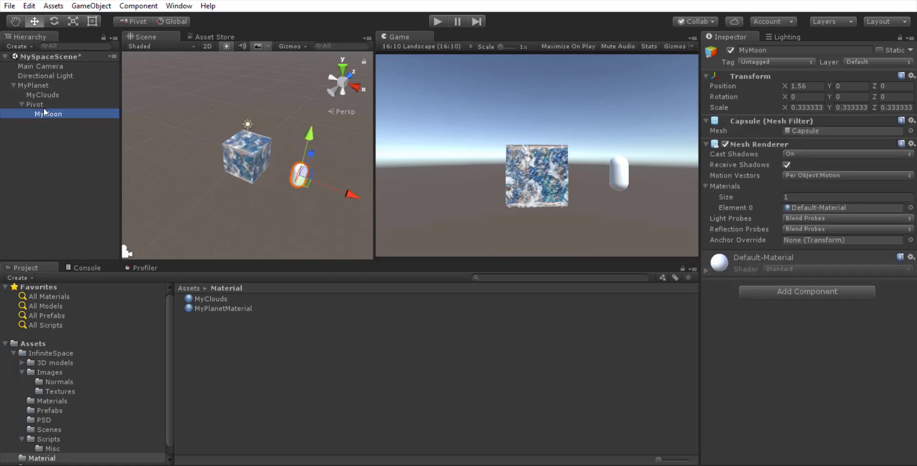
# Try rotating Pivot around the vertical axis to swing MyMoon around the planet.
pyautogui.click(39, 104)
pyautogui.press('e')
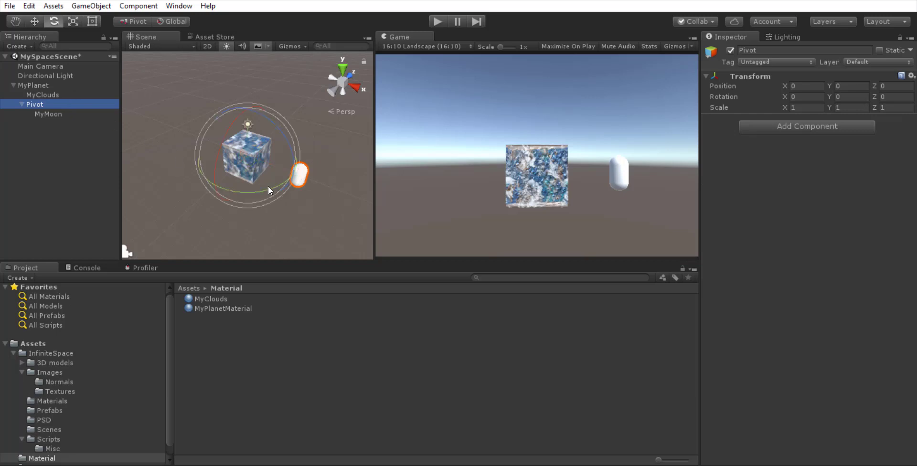
pyautogui.moveTo(241, 188); pyautogui.dragTo(191, 236)
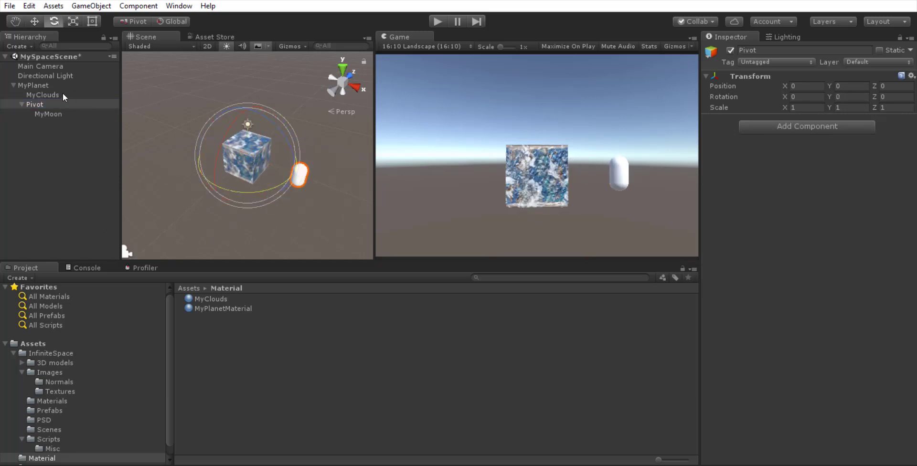
pyautogui.click(56, 130)
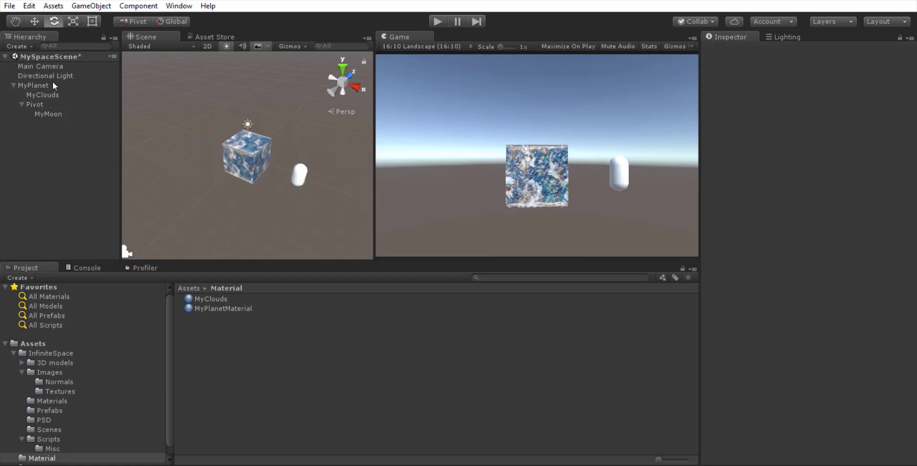
pyautogui.click(53, 84)
pyautogui.click(57, 105)
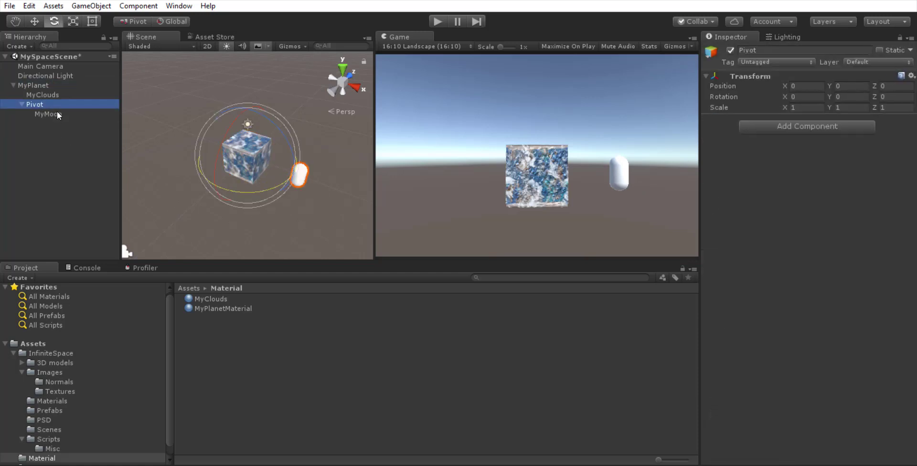
# Apply MyPlanetMaterial from the Material folder to MyMoon and clear the selection.
pyautogui.click(58, 113)
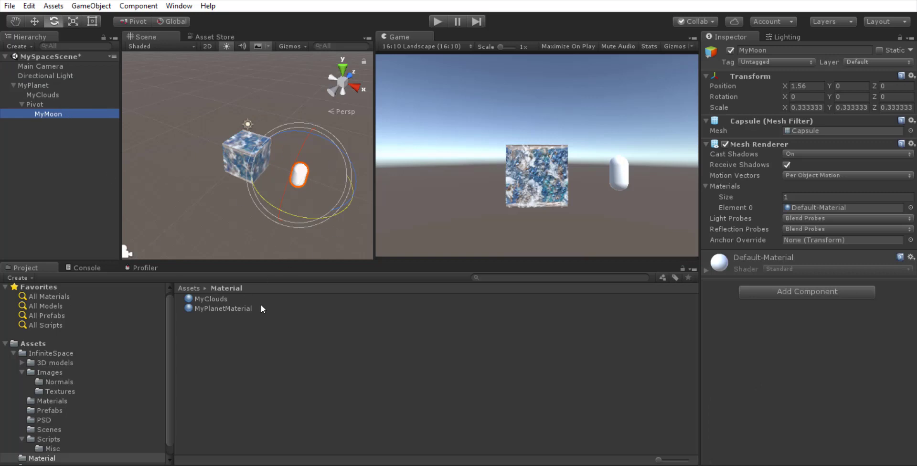
pyautogui.moveTo(247, 310); pyautogui.dragTo(55, 116)
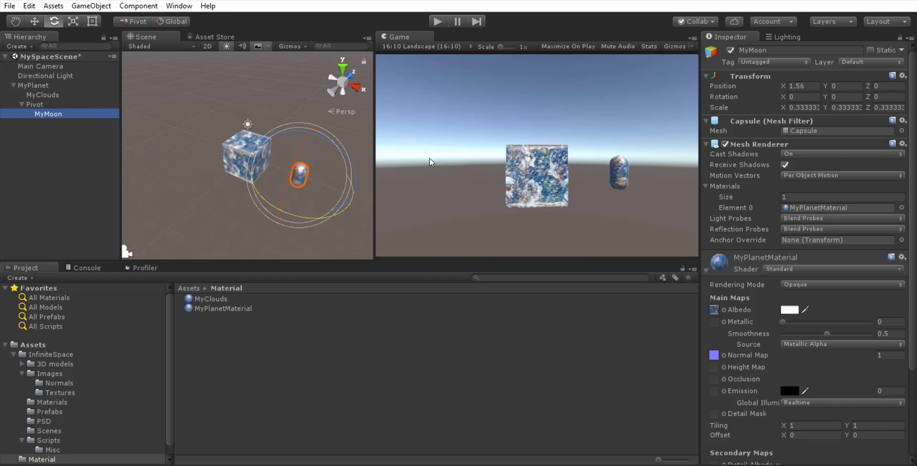
pyautogui.click(108, 184)
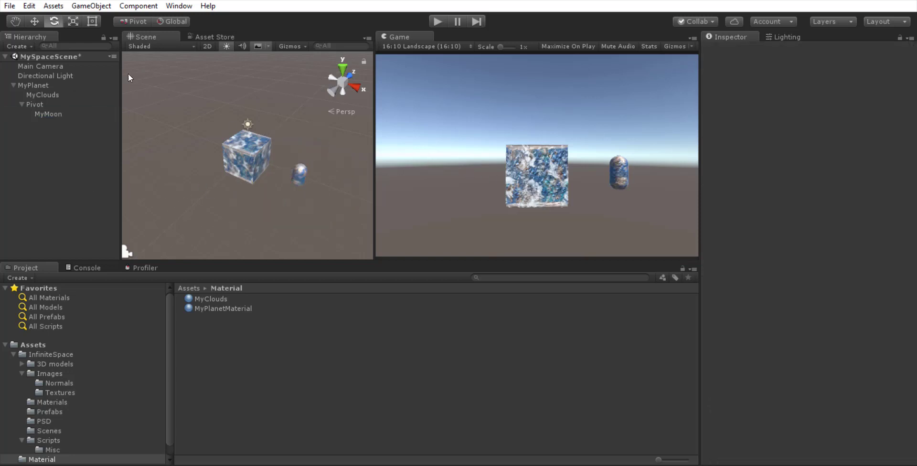
# Set the Main Camera's Clear Flags to Solid Color with a black background.
pyautogui.click(50, 66)
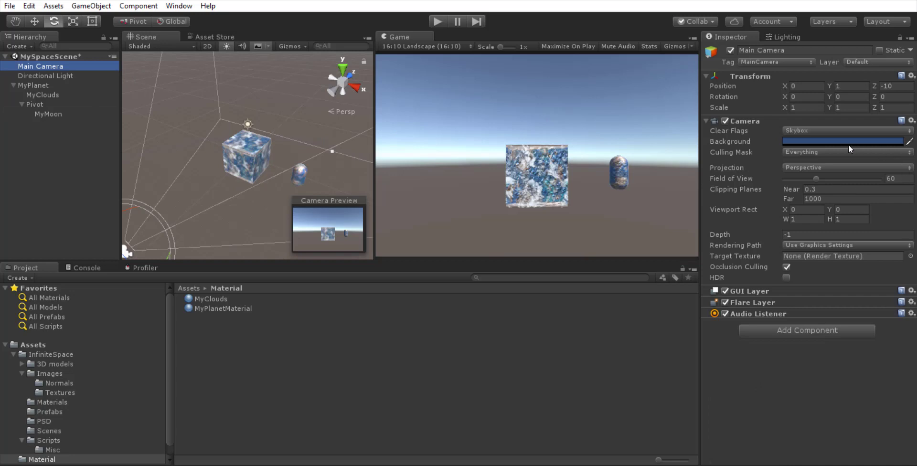
pyautogui.click(820, 131)
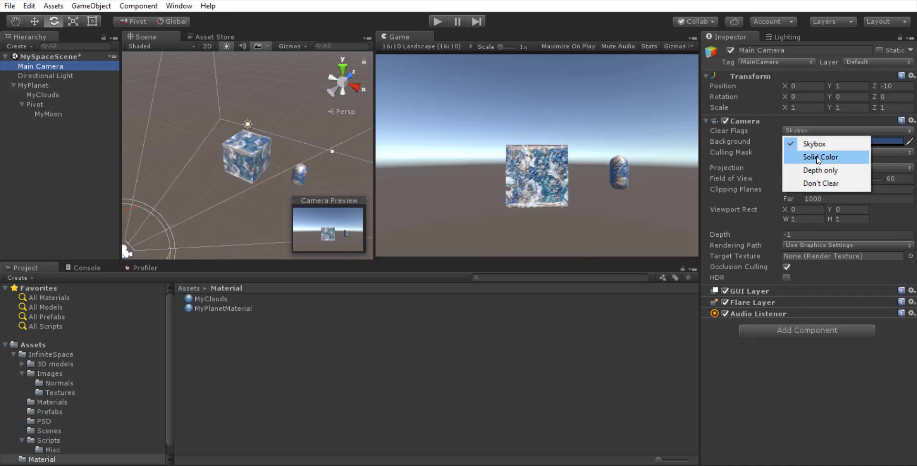
pyautogui.click(819, 154)
pyautogui.click(845, 142)
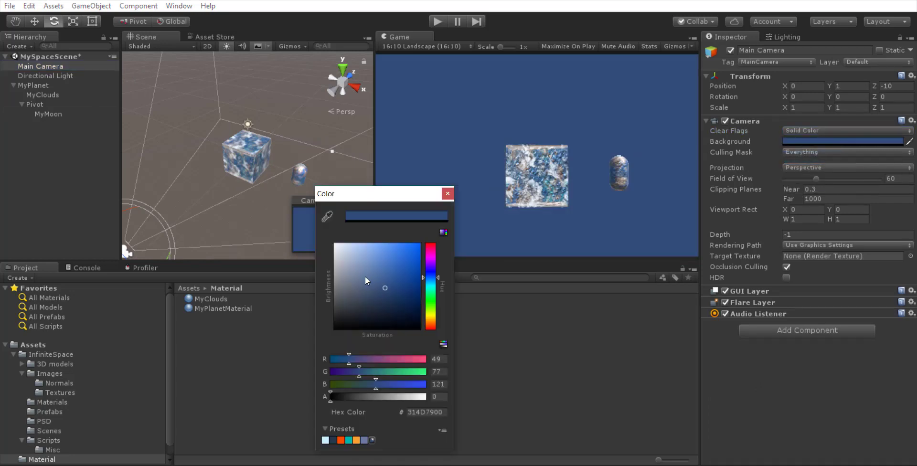
pyautogui.moveTo(370, 279); pyautogui.dragTo(308, 354)
pyautogui.click(447, 194)
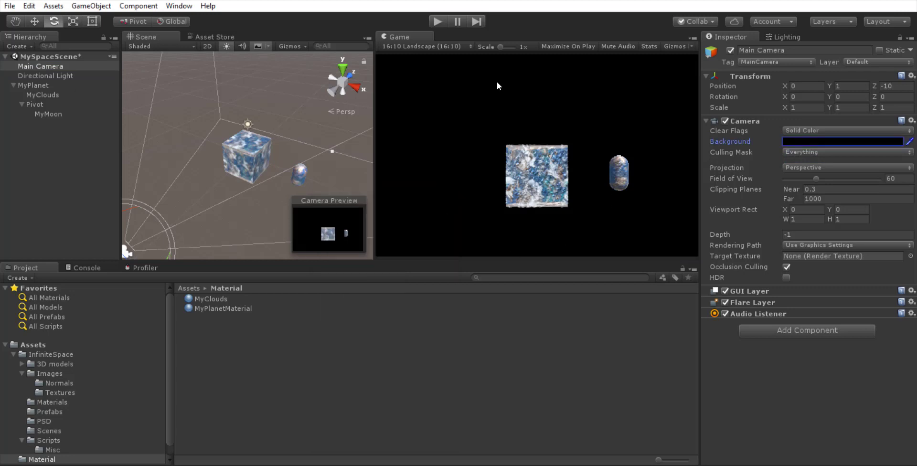
# Play the scene briefly to check the planet and moon, and stop playback.
pyautogui.click(438, 22)
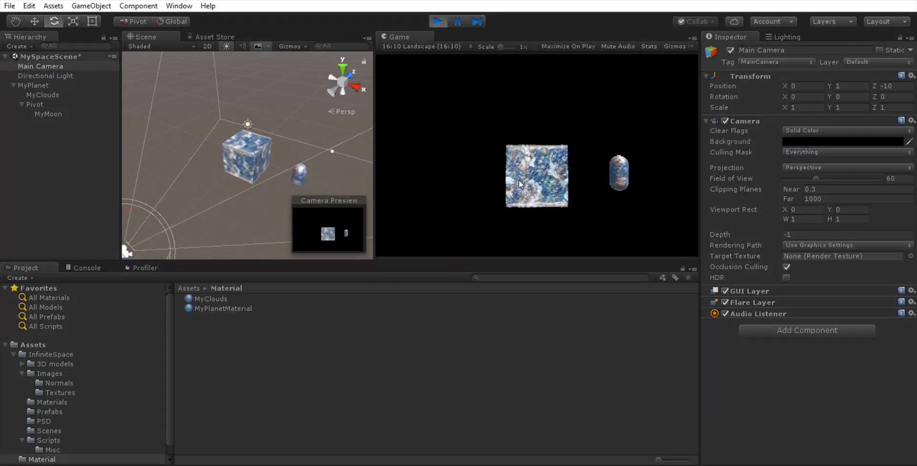
pyautogui.click(435, 24)
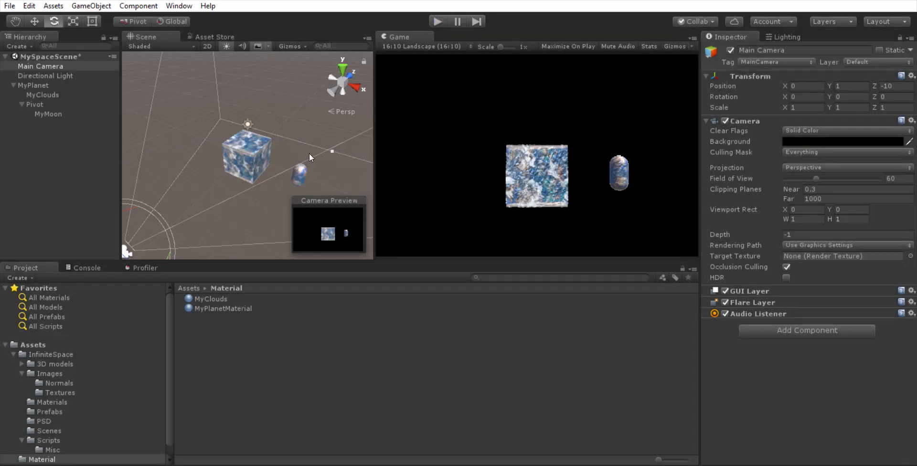
pyautogui.keyDown('alt'); pyautogui.moveTo(320, 129); pyautogui.dragTo(280, 160); pyautogui.keyUp('alt')
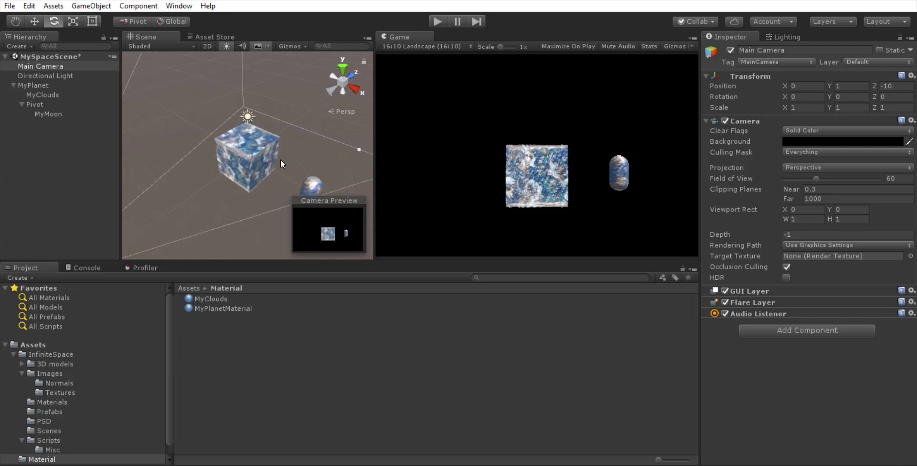
# Attach the RandomRotation, RandomTexture and RandomNormal scripts from the Scripts/Misc folder to MyPlanet.
pyautogui.scroll(3, 260, 153)
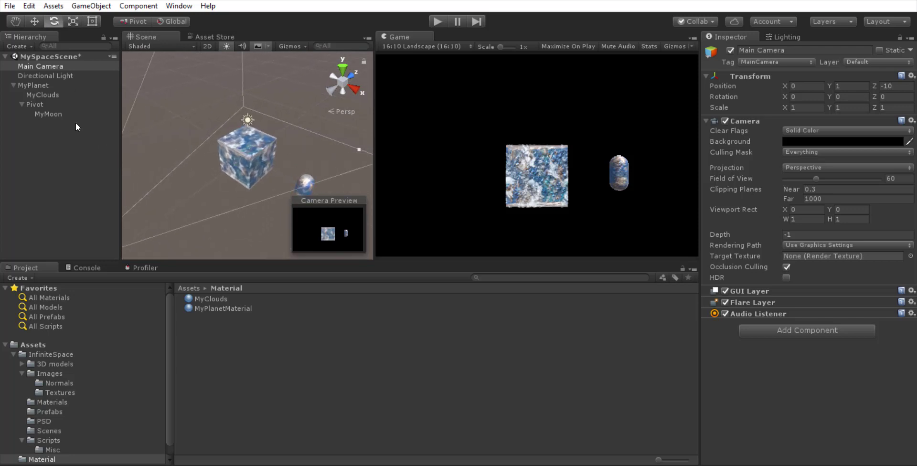
pyautogui.click(36, 85)
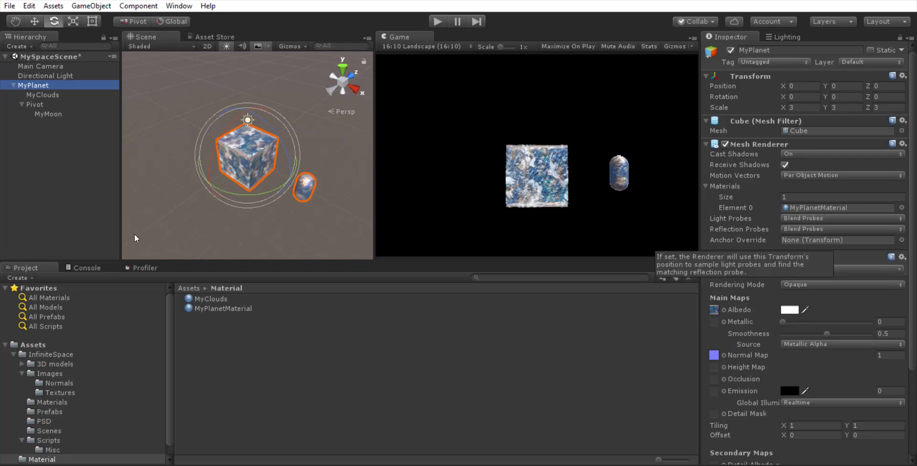
pyautogui.click(54, 440)
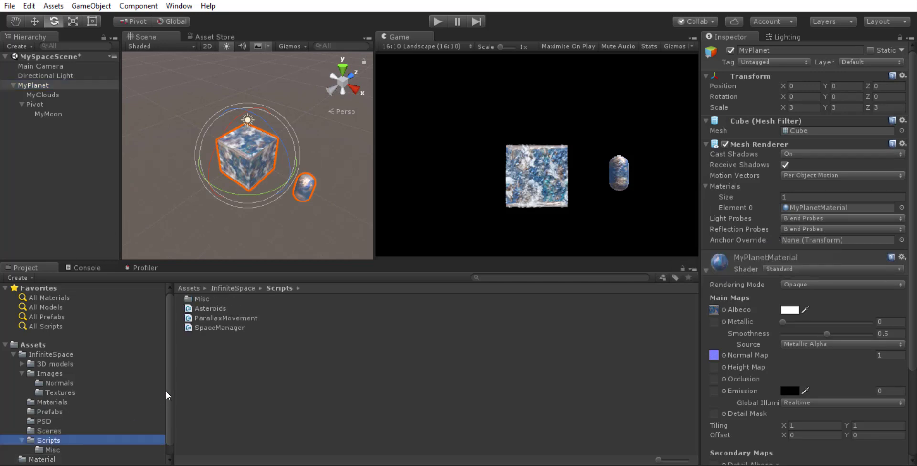
pyautogui.click(60, 450)
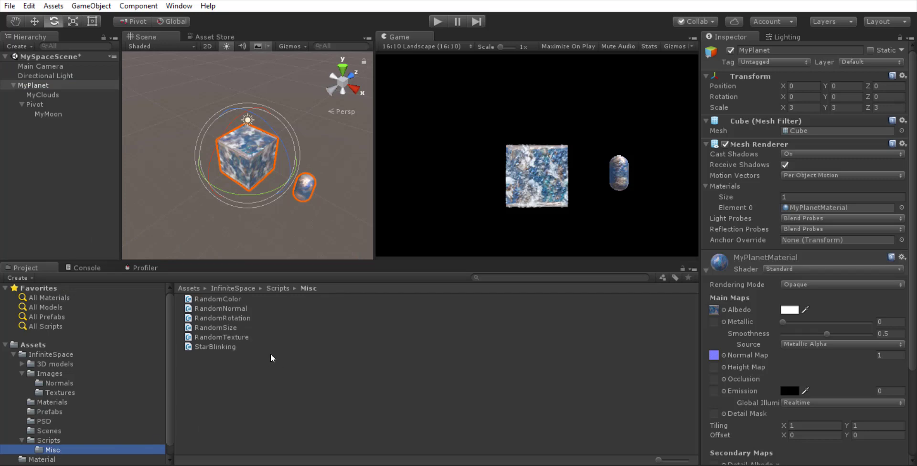
pyautogui.click(244, 320)
pyautogui.moveTo(244, 324); pyautogui.dragTo(40, 88)
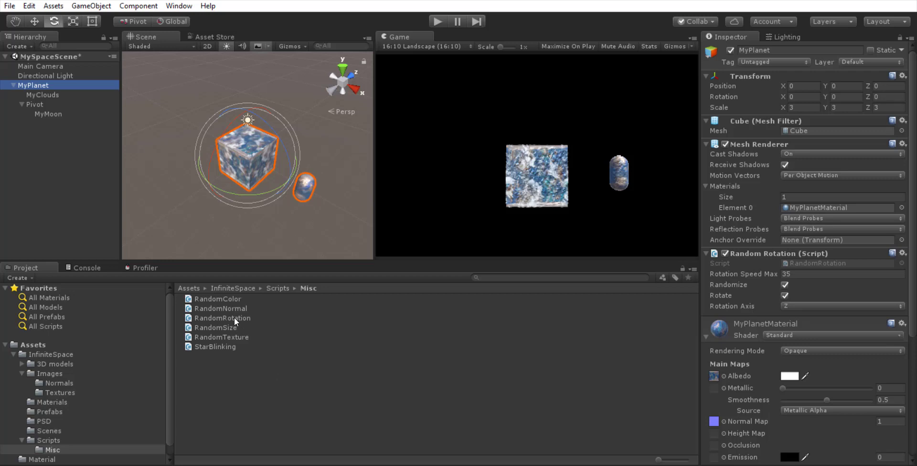
pyautogui.moveTo(236, 336); pyautogui.dragTo(37, 84)
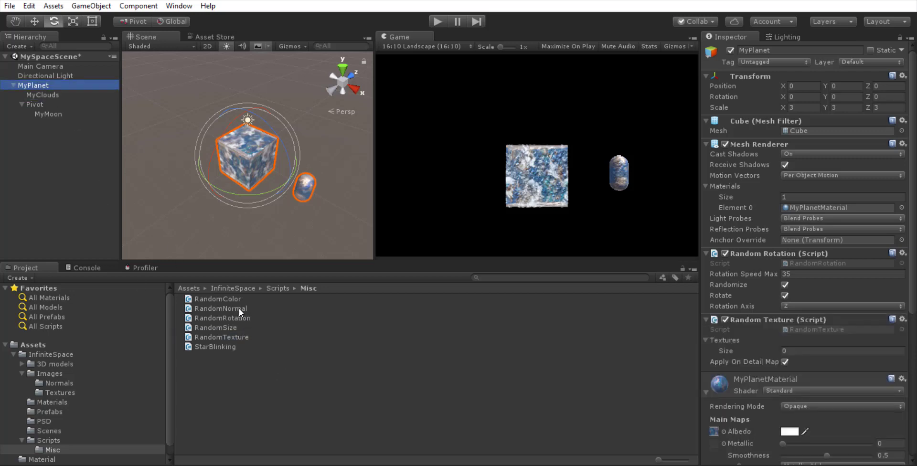
pyautogui.moveTo(239, 309); pyautogui.dragTo(37, 86)
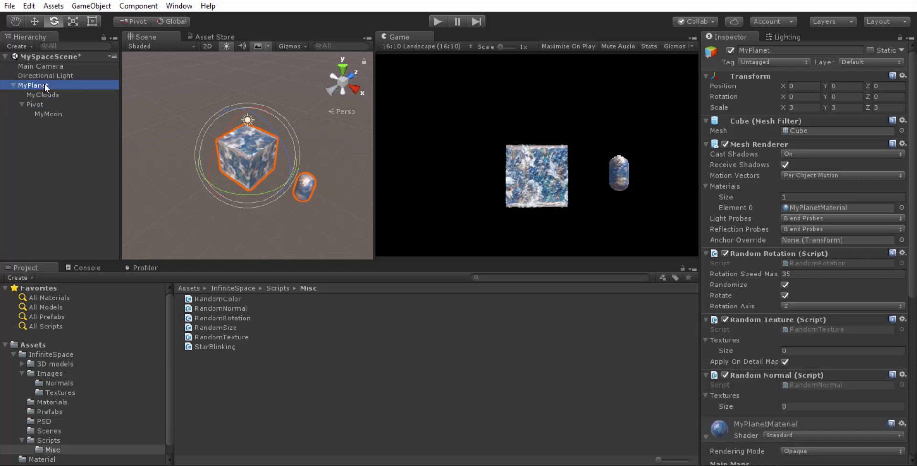
# Set the Rotation Axis of MyPlanet's Random Rotation script to Y.
pyautogui.scroll(-5, 804, 277)
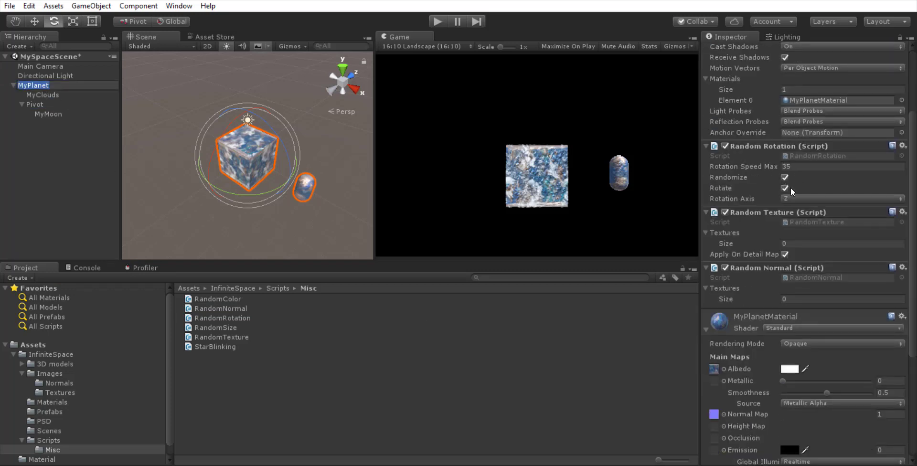
pyautogui.click(818, 197)
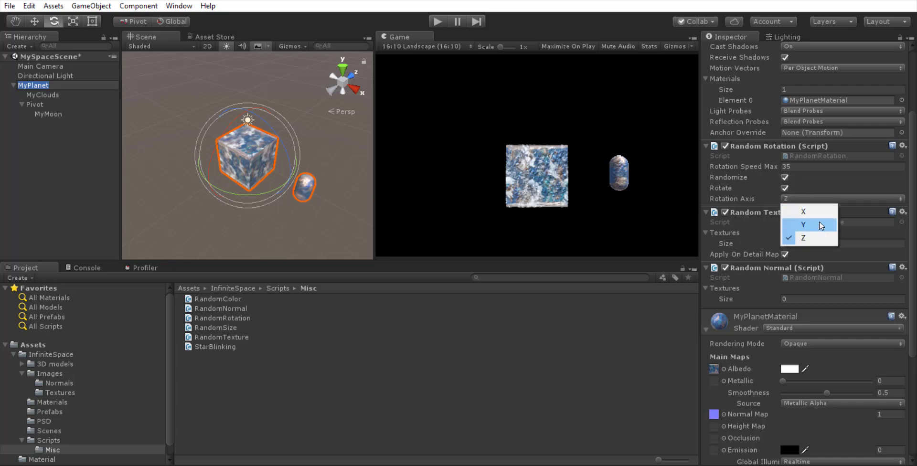
pyautogui.click(815, 226)
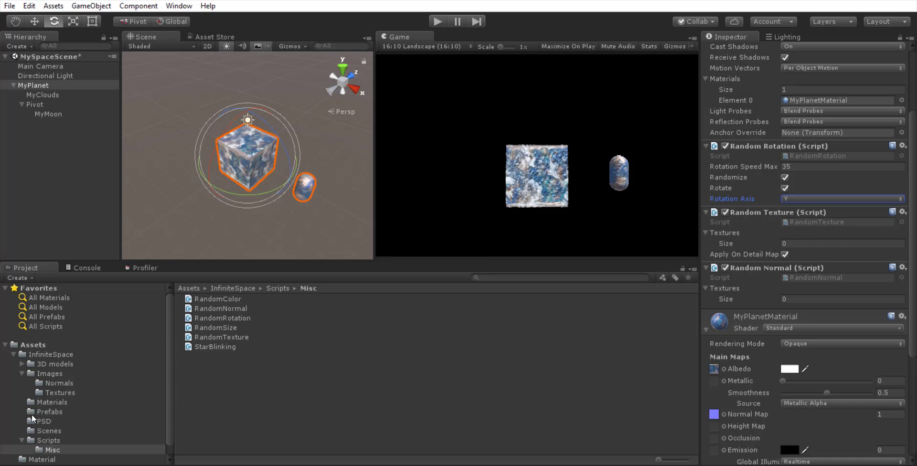
# Add 3D Planet Texture 1, 2 and 5 from the Images/Textures folder to MyPlanet's Random Texture list.
pyautogui.click(162, 392)
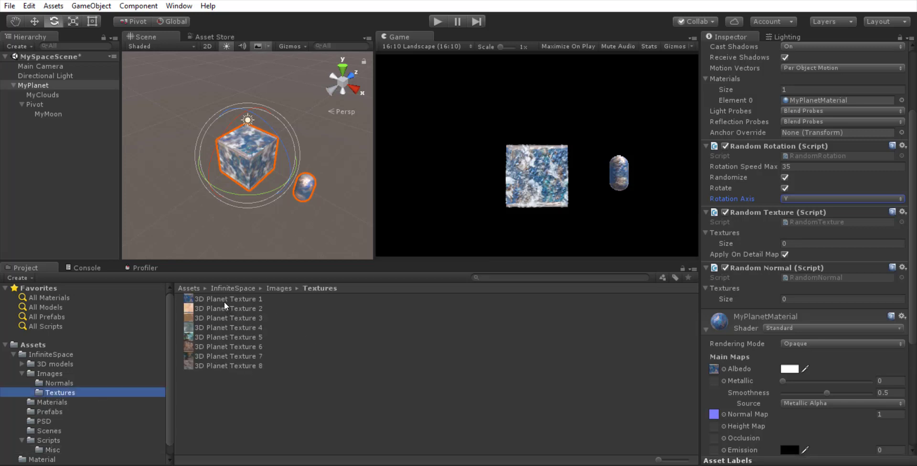
pyautogui.moveTo(225, 300); pyautogui.dragTo(729, 236)
pyautogui.moveTo(214, 312); pyautogui.dragTo(723, 234)
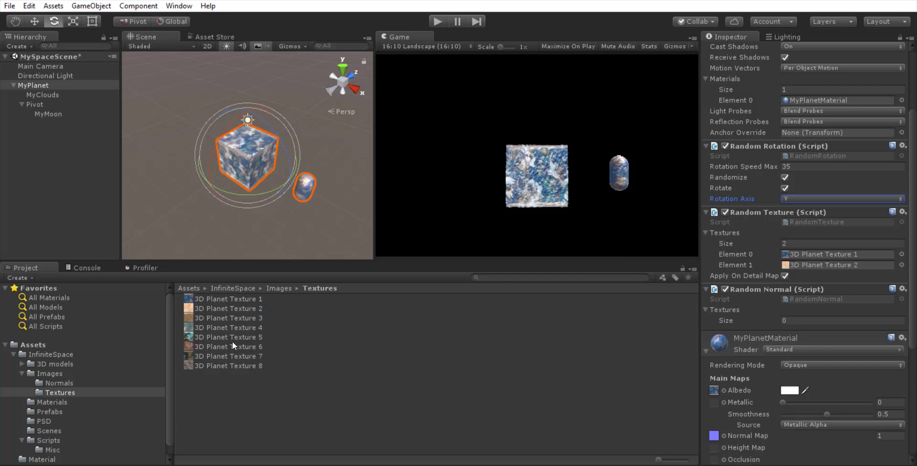
pyautogui.moveTo(222, 337); pyautogui.dragTo(722, 233)
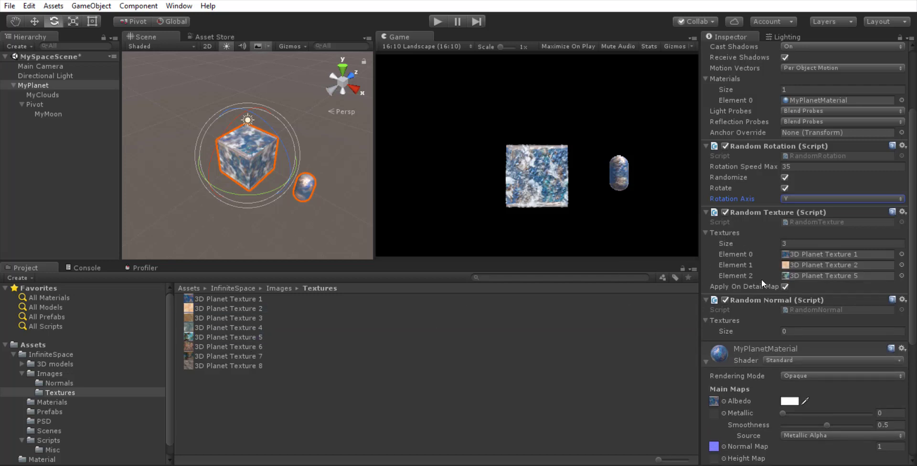
# Add 3D Planet Normal 9, 5 and 3 from the Images/Normals folder to MyPlanet's Random Normal texture list.
pyautogui.scroll(-5, 769, 285)
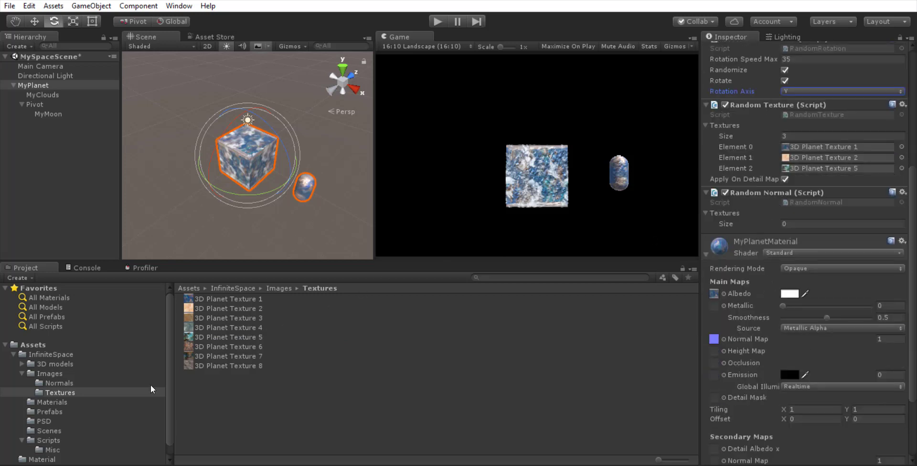
pyautogui.click(60, 383)
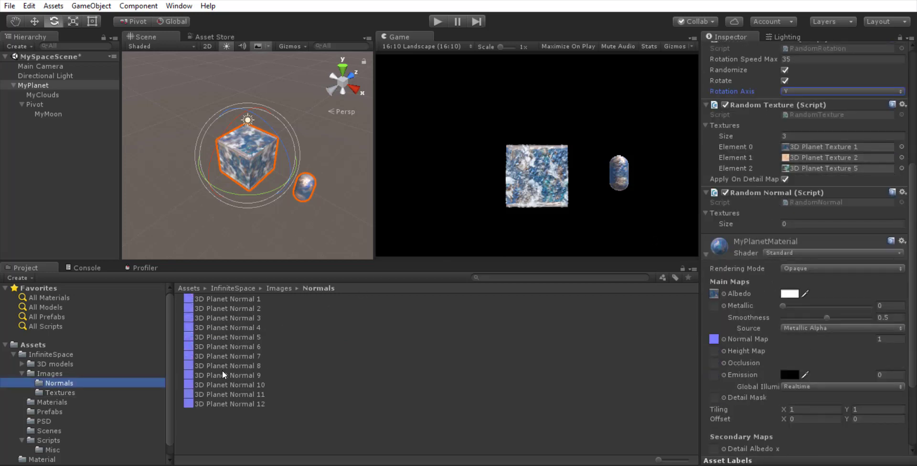
pyautogui.moveTo(224, 375); pyautogui.dragTo(733, 221)
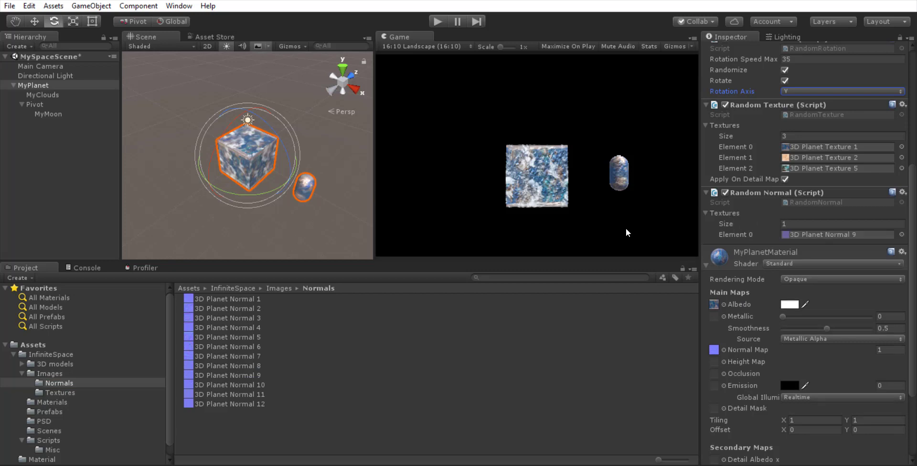
pyautogui.moveTo(243, 337); pyautogui.dragTo(734, 220)
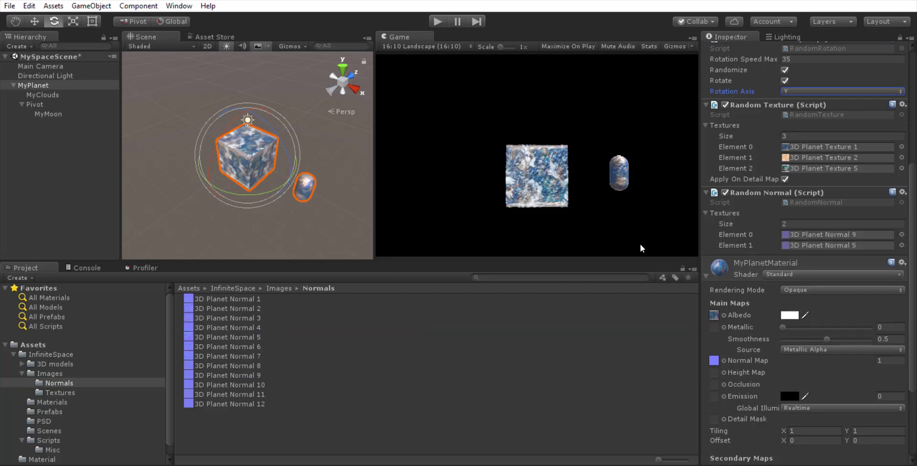
pyautogui.moveTo(213, 318); pyautogui.dragTo(724, 221)
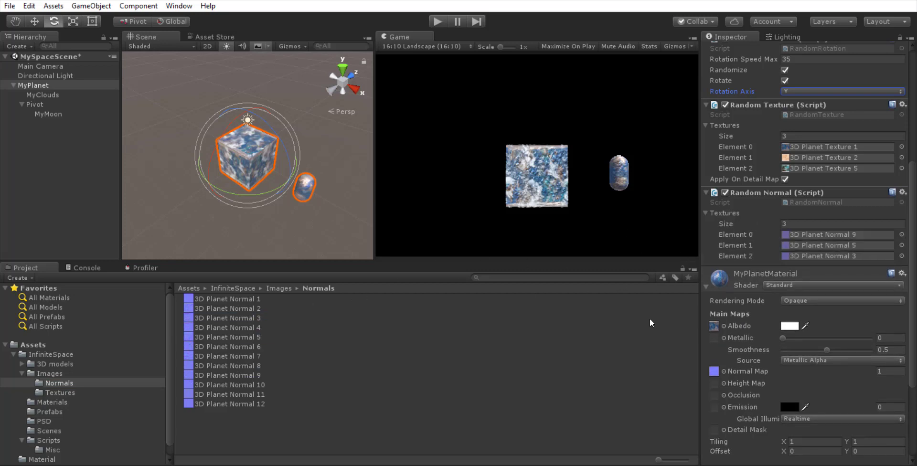
# Play and stop the scene several times to check MyPlanet's random rotation, texture and normal, and review its script settings.
pyautogui.click(437, 22)
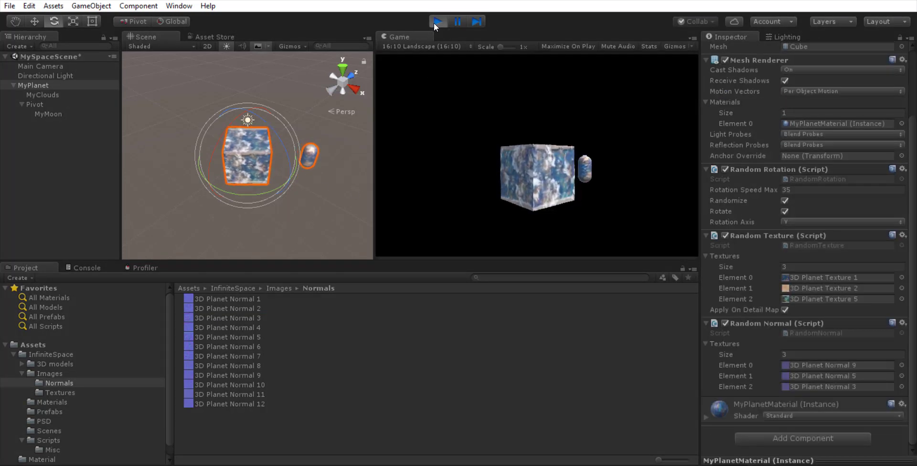
pyautogui.click(434, 23)
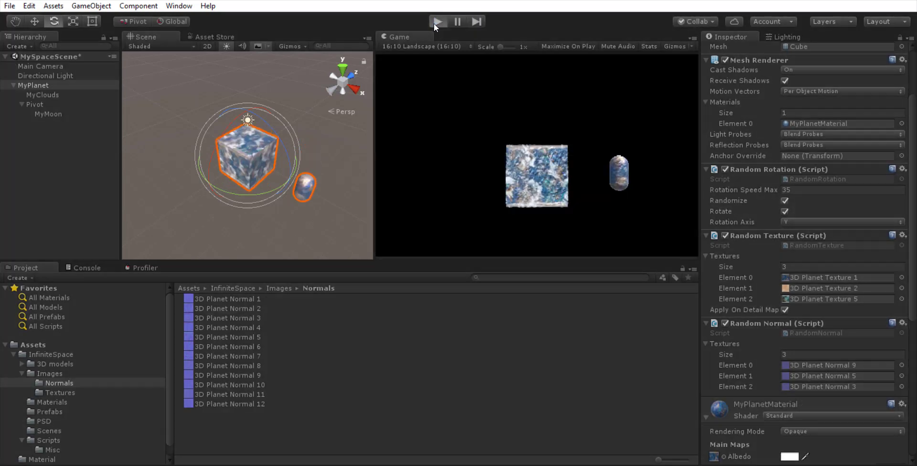
pyautogui.click(433, 23)
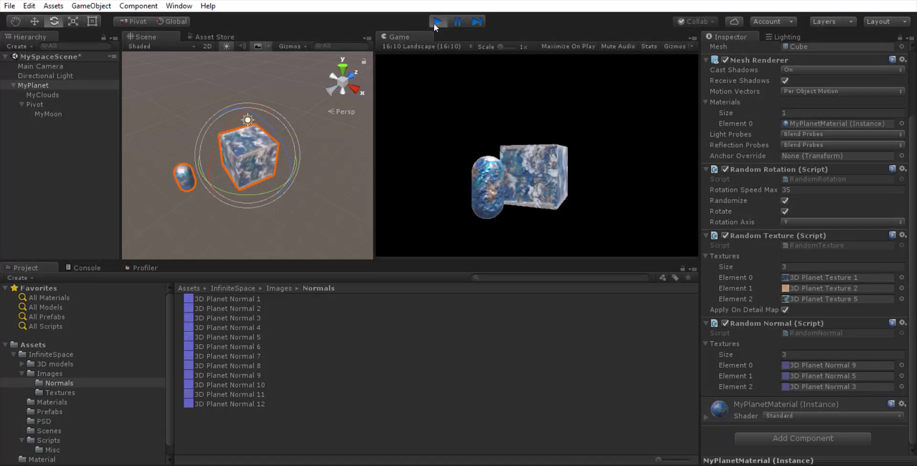
pyautogui.click(433, 23)
pyautogui.click(434, 24)
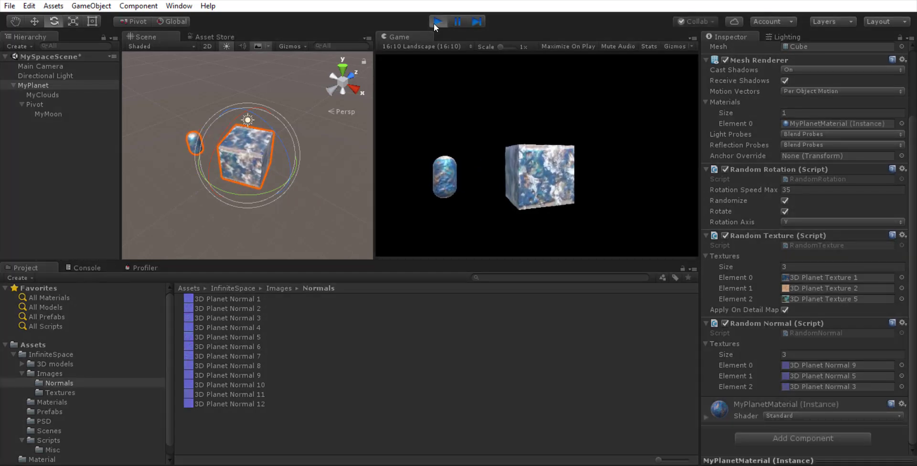
pyautogui.click(434, 24)
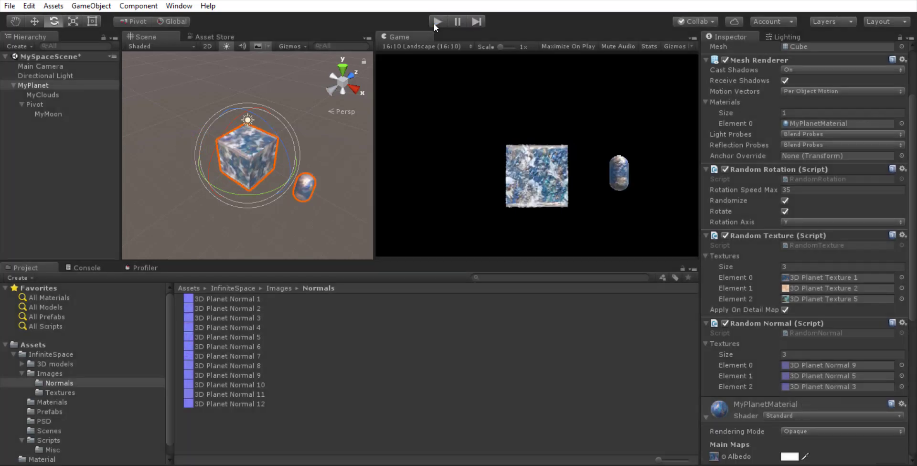
pyautogui.click(434, 24)
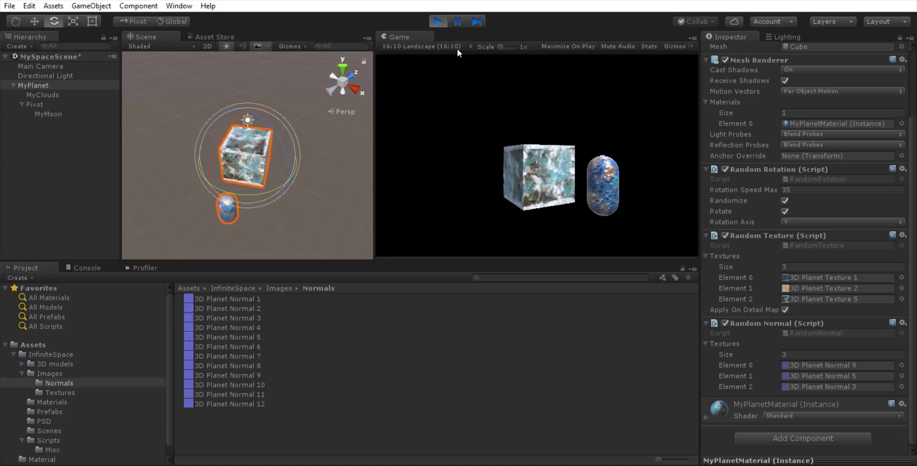
pyautogui.click(436, 21)
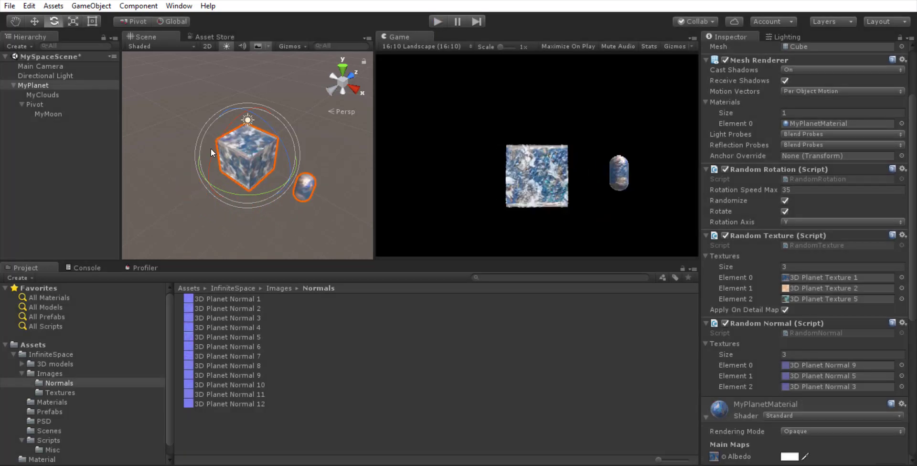
pyautogui.scroll(-6, 766, 290)
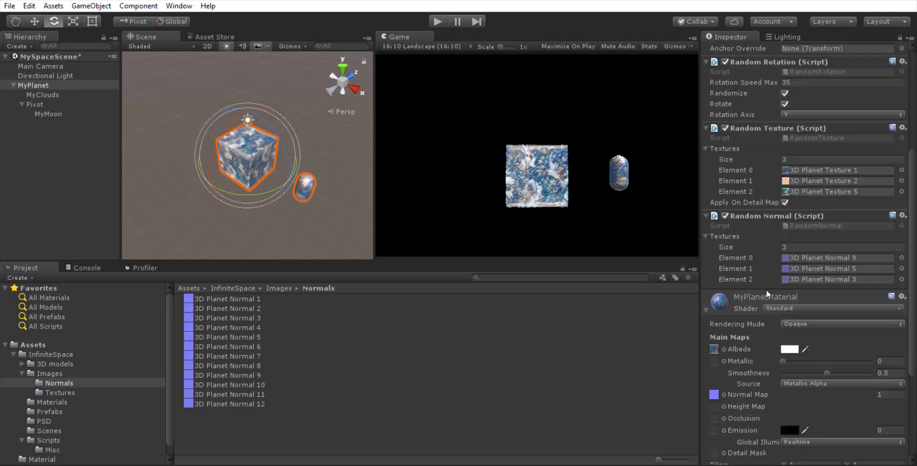
pyautogui.scroll(6, 765, 290)
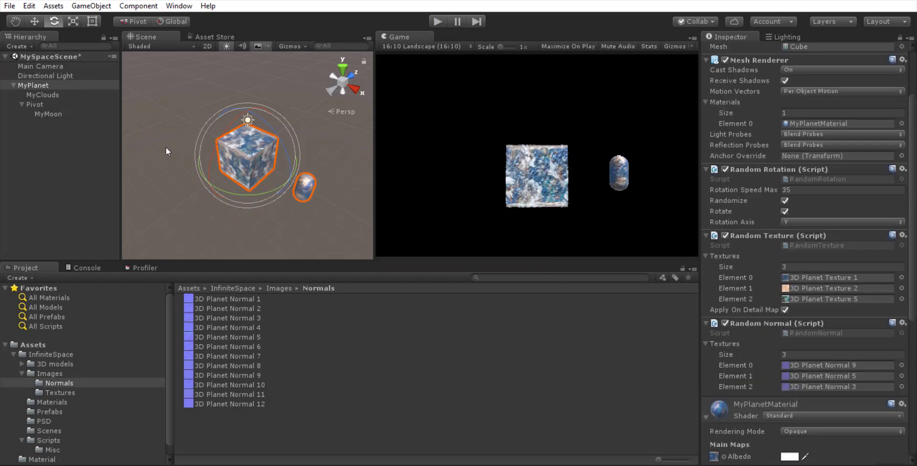
# Attach the RandomTexture and RandomColor scripts from the Scripts/Misc folder to MyClouds.
pyautogui.click(44, 95)
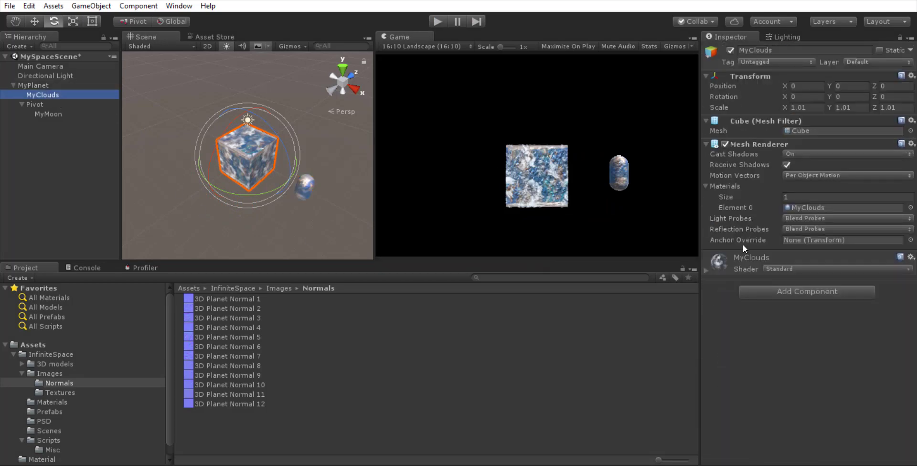
pyautogui.click(56, 439)
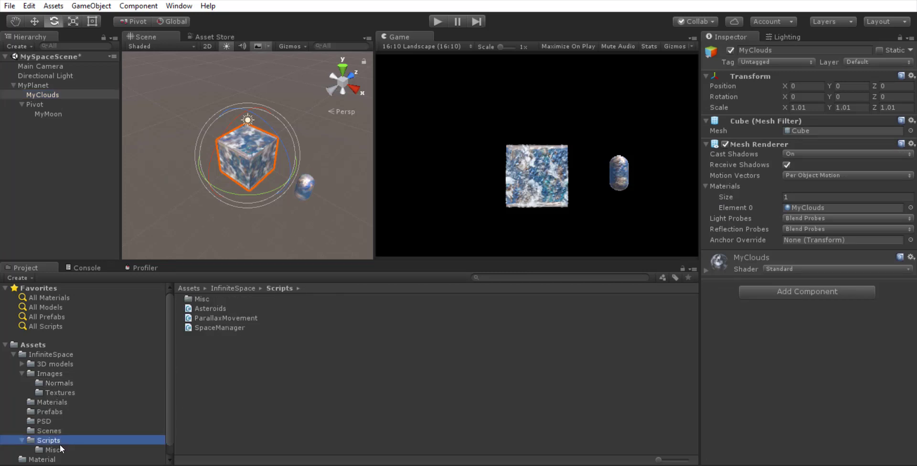
pyautogui.click(57, 449)
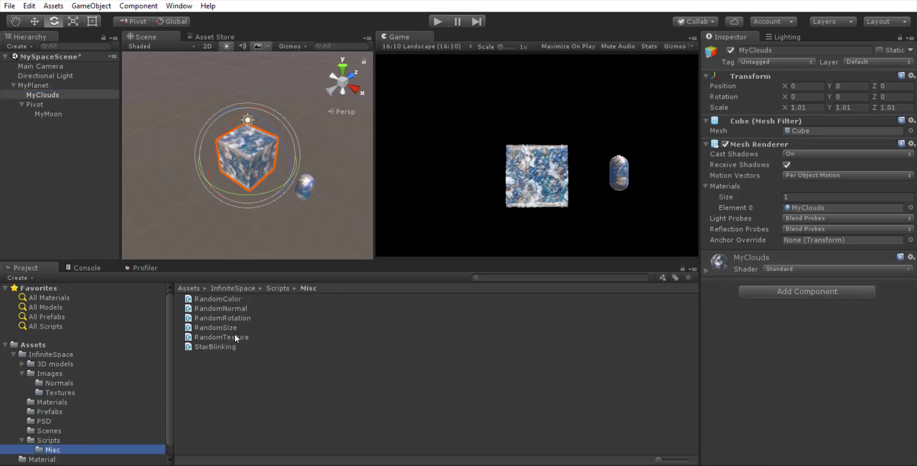
pyautogui.moveTo(234, 337); pyautogui.dragTo(741, 351)
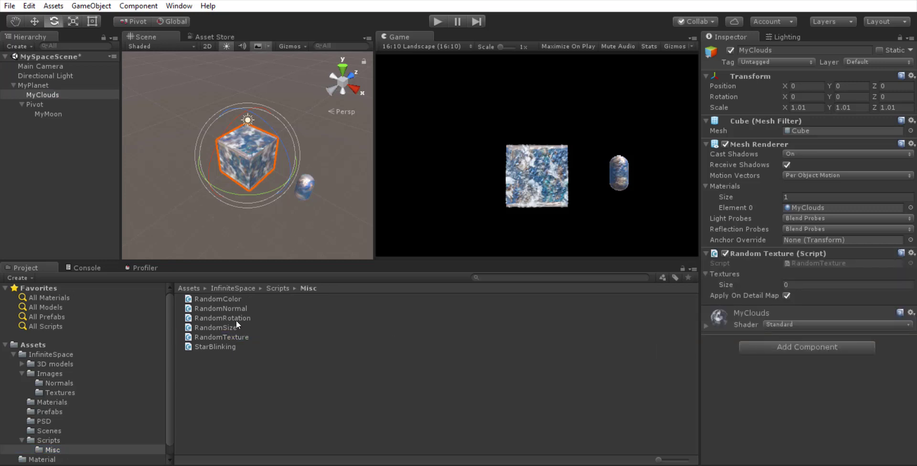
pyautogui.moveTo(233, 300); pyautogui.dragTo(813, 377)
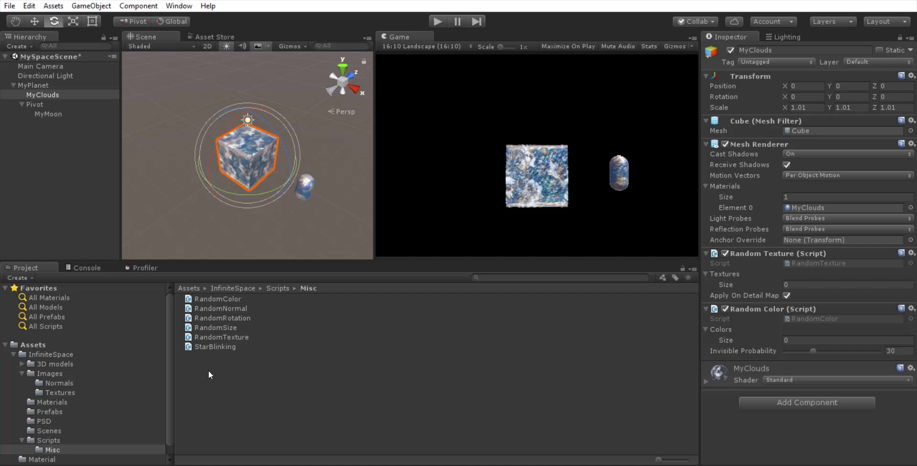
# Add Planet Clouds 1, 3 and 5 from the Images folder to MyClouds' Random Texture list.
pyautogui.click(52, 371)
pyautogui.moveTo(248, 377); pyautogui.dragTo(708, 287)
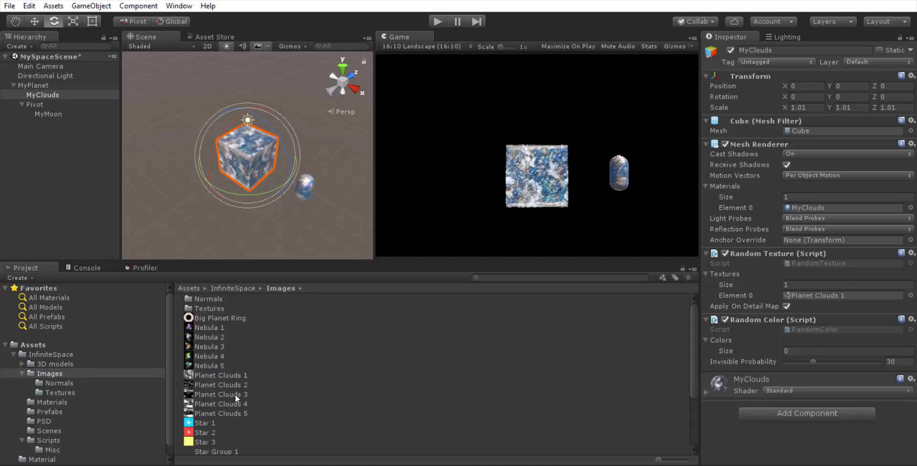
pyautogui.moveTo(235, 395); pyautogui.dragTo(731, 274)
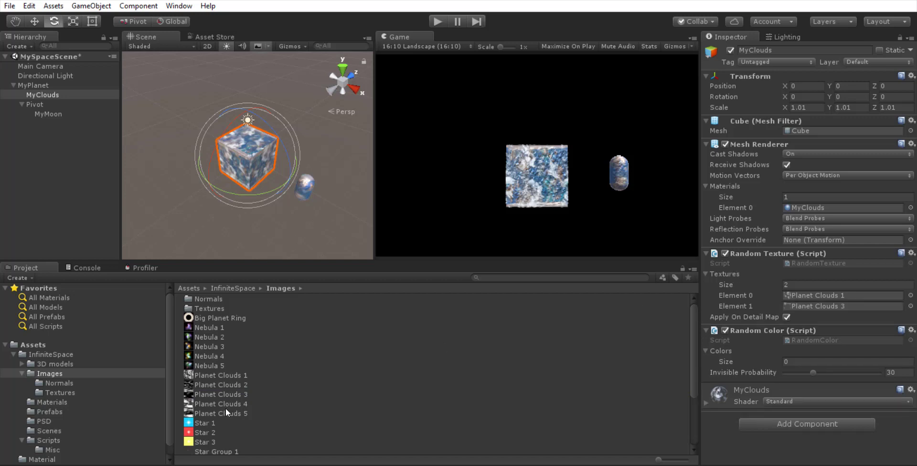
pyautogui.moveTo(225, 408); pyautogui.dragTo(726, 270)
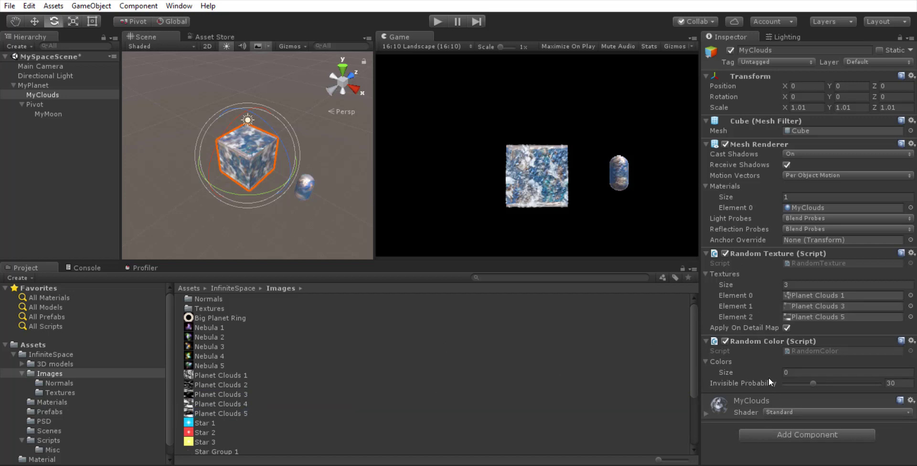
# Set MyClouds' Random Color list to three colors and make the first one opaque green (00FF02FF).
pyautogui.click(790, 371)
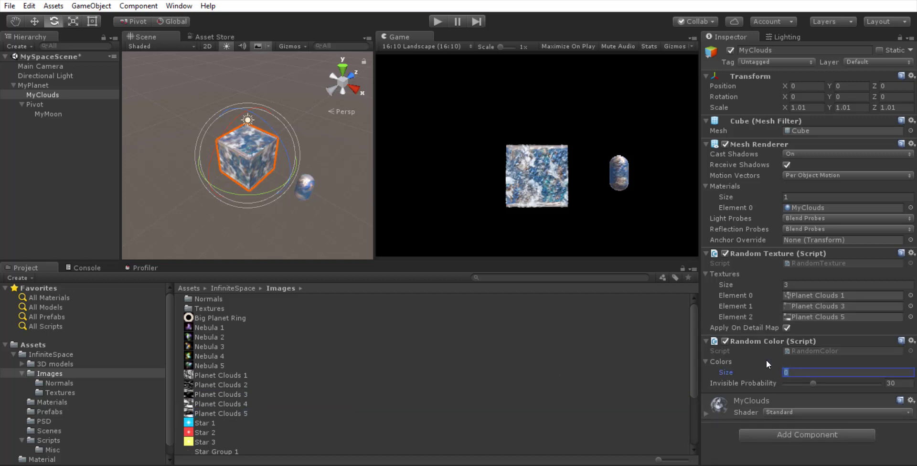
pyautogui.write('3')
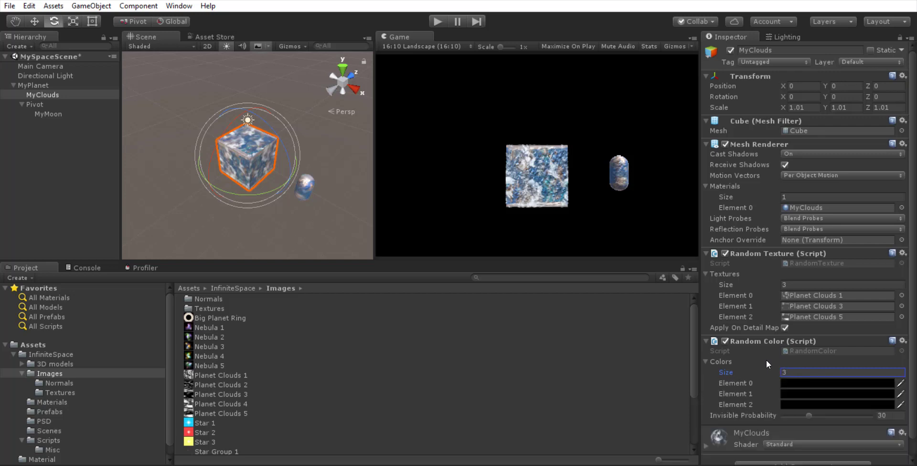
pyautogui.click(889, 383)
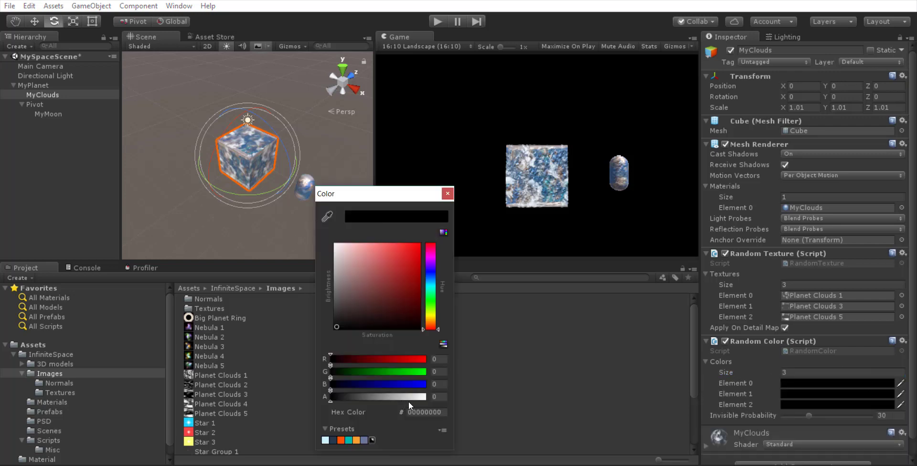
pyautogui.moveTo(411, 401); pyautogui.dragTo(440, 402)
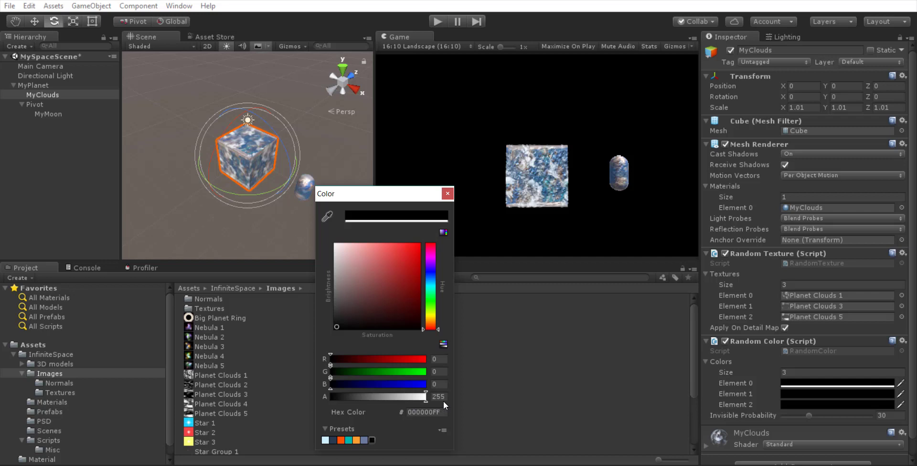
pyautogui.click(431, 303)
pyautogui.moveTo(369, 274); pyautogui.dragTo(442, 205)
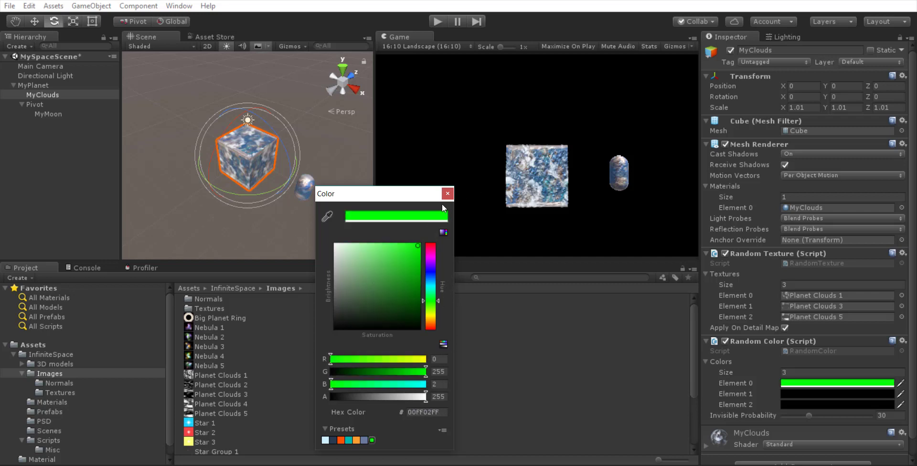
pyautogui.click(446, 194)
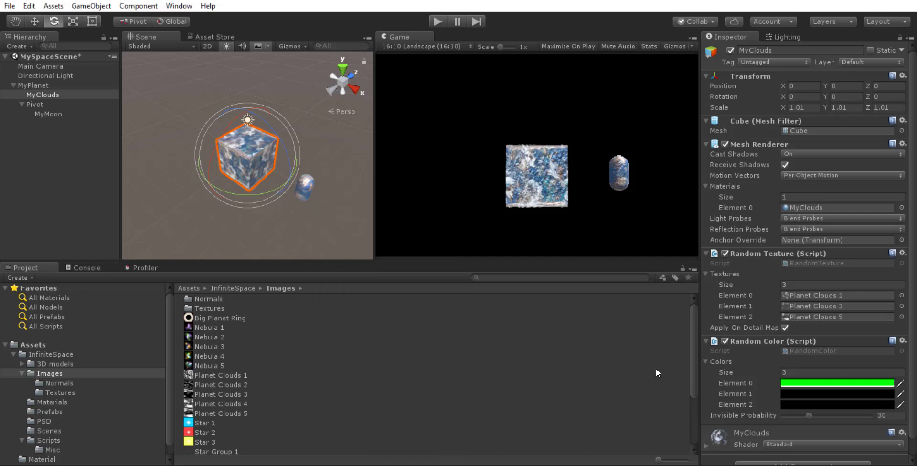
# Make the second color in MyClouds' Random Color list opaque red (FF0000FF).
pyautogui.click(801, 394)
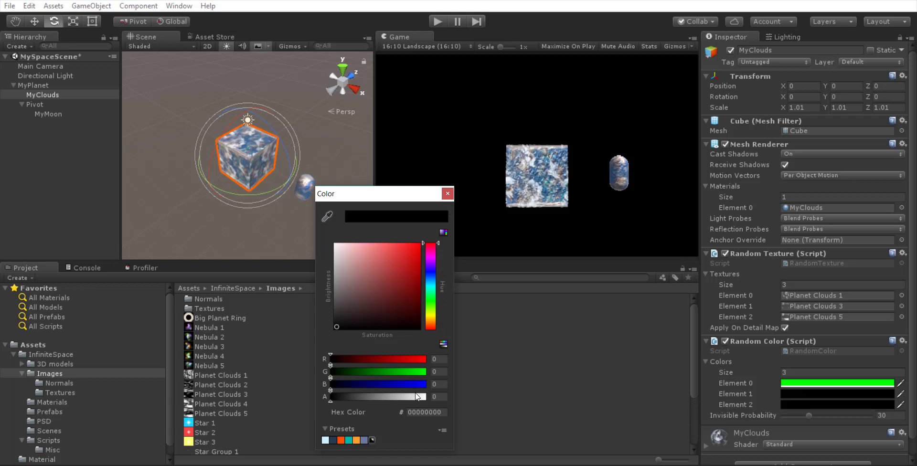
pyautogui.moveTo(374, 314); pyautogui.dragTo(469, 200)
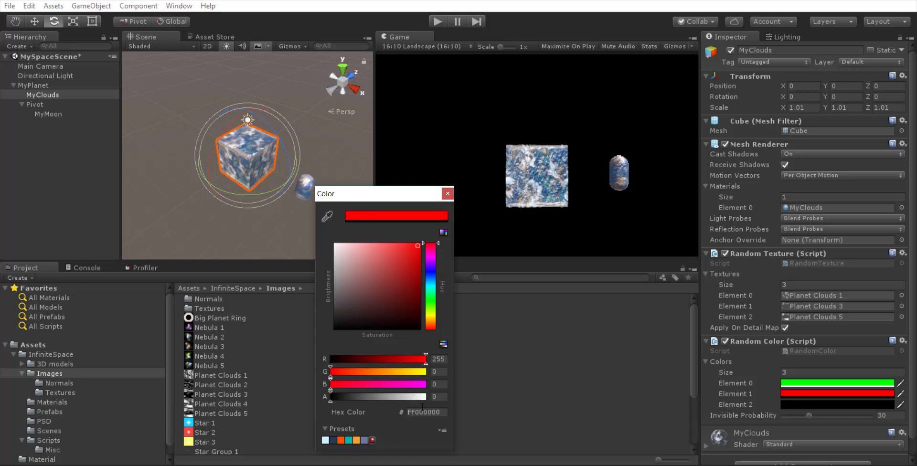
pyautogui.moveTo(419, 399); pyautogui.dragTo(444, 398)
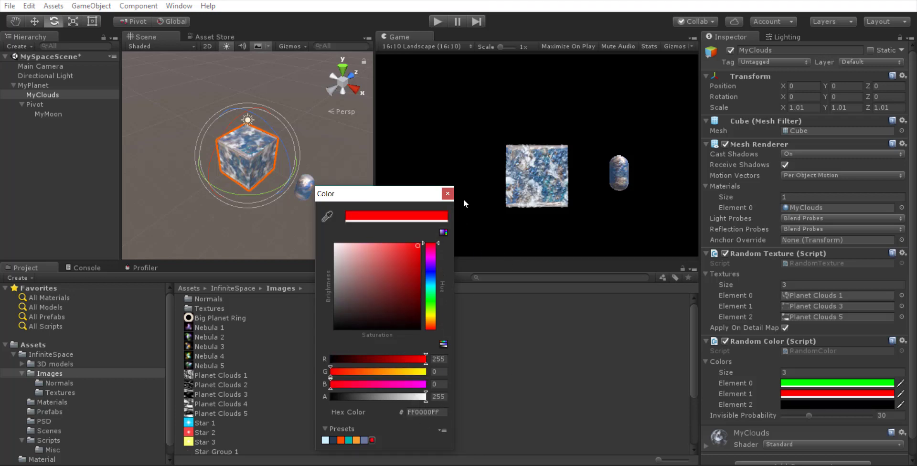
pyautogui.click(447, 193)
# Make the third color in MyClouds' Random Color list opaque blue (000CFFFF).
pyautogui.click(804, 404)
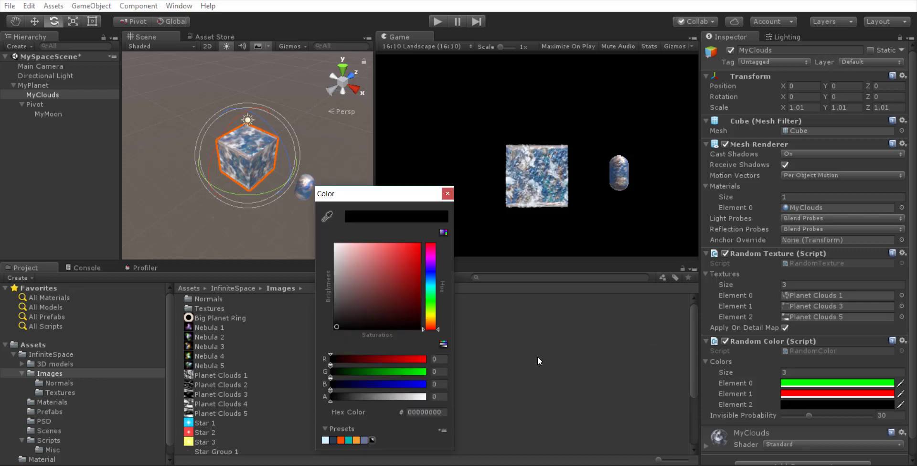
pyautogui.click(428, 271)
pyautogui.moveTo(403, 279); pyautogui.dragTo(460, 206)
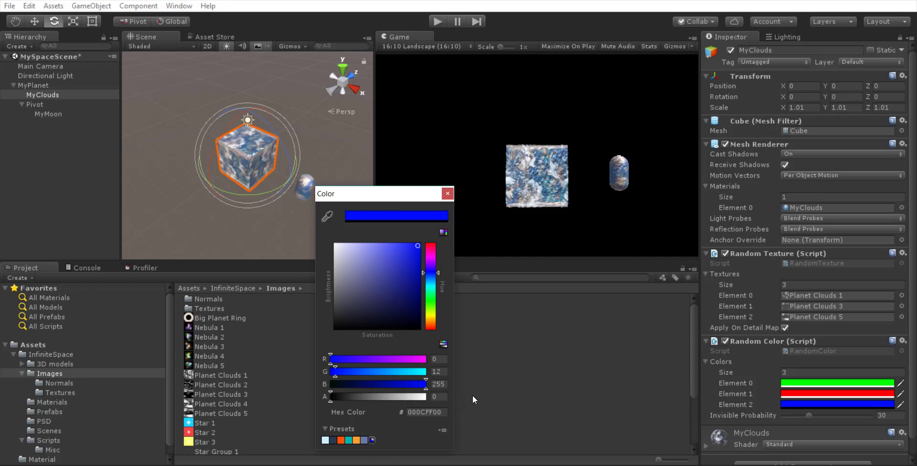
pyautogui.moveTo(414, 396); pyautogui.dragTo(439, 398)
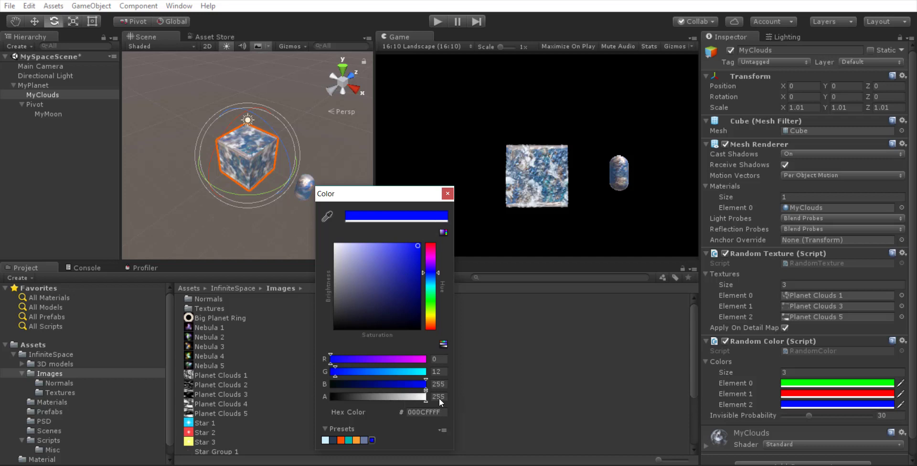
pyautogui.click(448, 194)
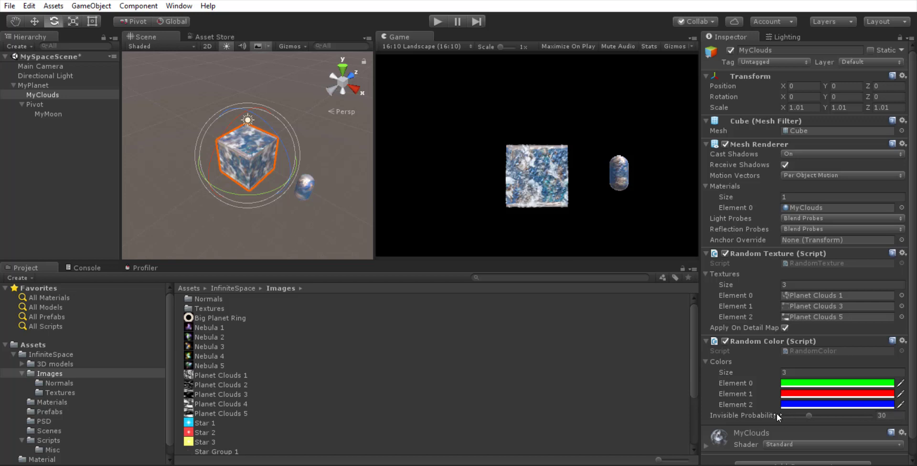
# Play and stop the scene several times to check the random cloud textures and colors on MyPlanet.
pyautogui.scroll(-2, 767, 342)
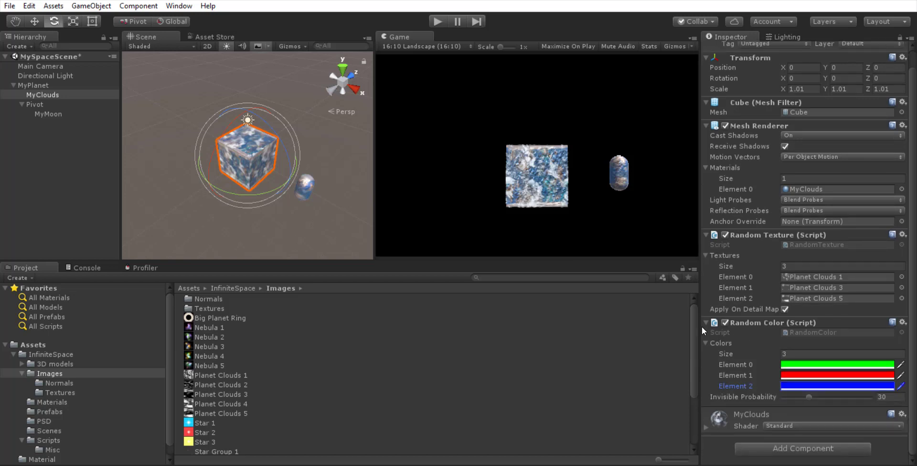
pyautogui.click(435, 16)
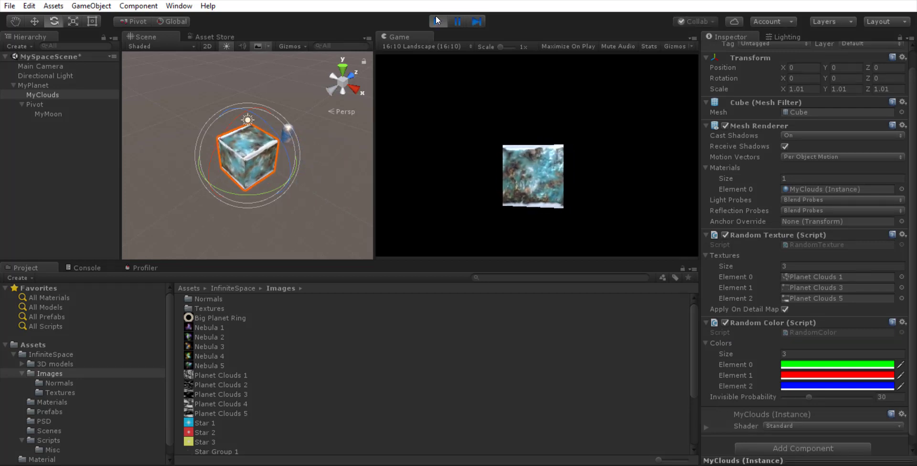
pyautogui.click(435, 19)
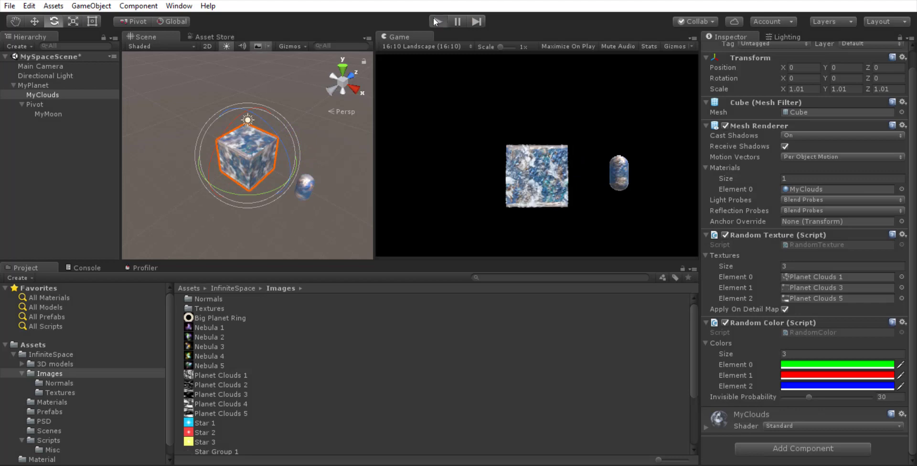
pyautogui.click(433, 18)
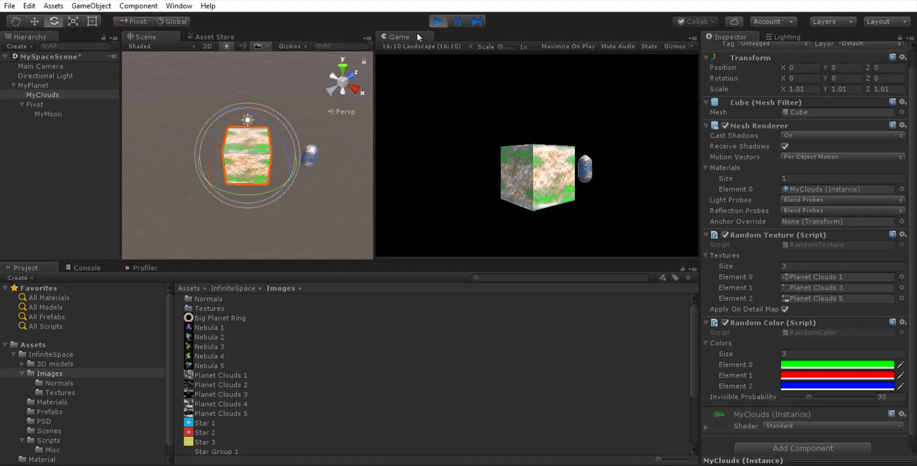
pyautogui.click(431, 22)
pyautogui.click(432, 22)
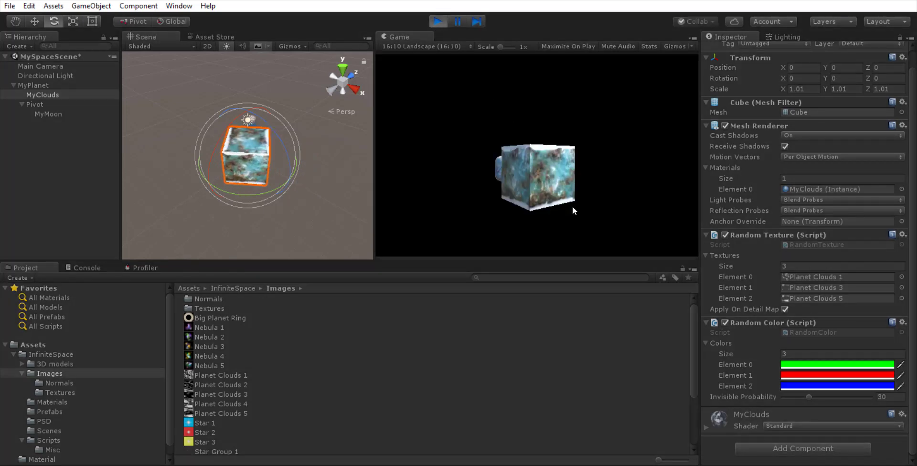
pyautogui.click(434, 22)
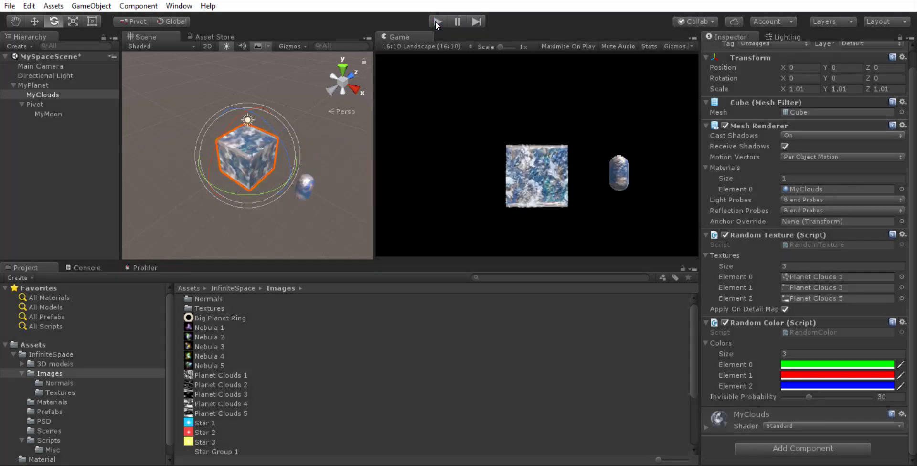
pyautogui.click(435, 22)
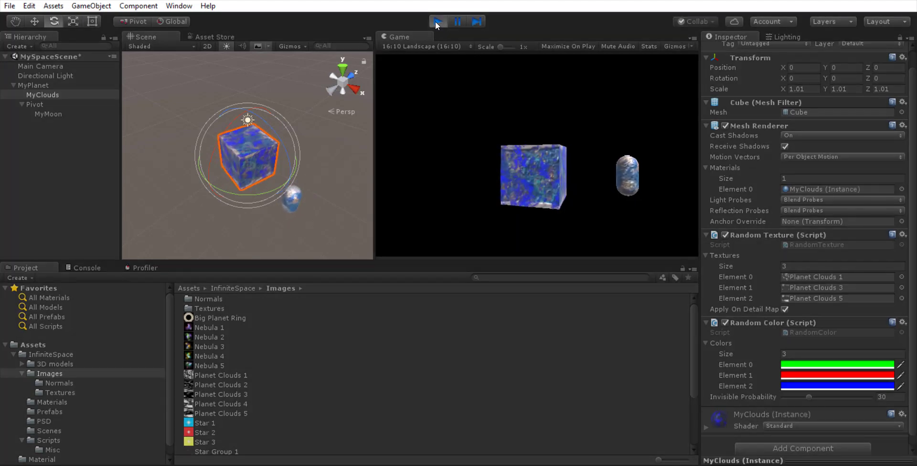
pyautogui.click(435, 21)
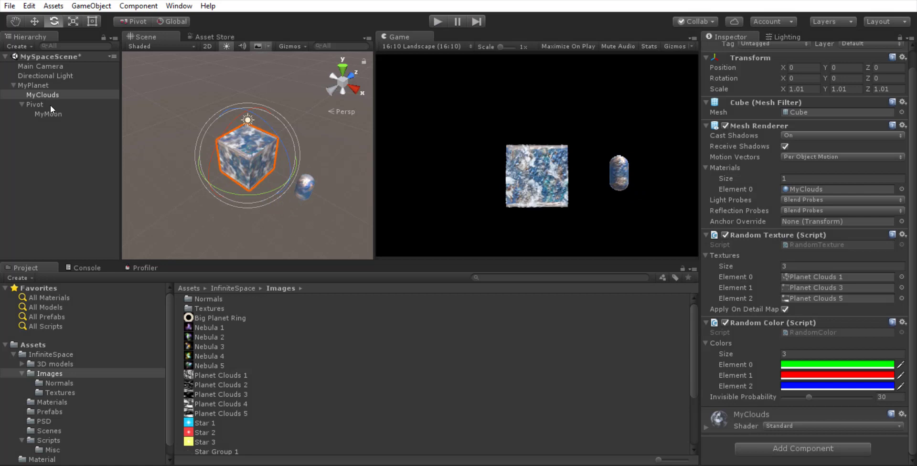
# Attach the RandomRotation script from the Scripts/Misc folder to the Pivot object.
pyautogui.click(36, 104)
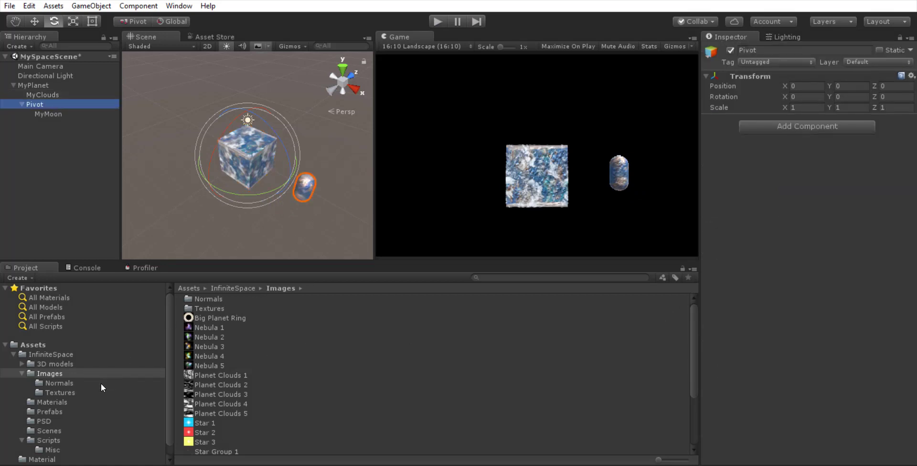
pyautogui.scroll(-1, 62, 423)
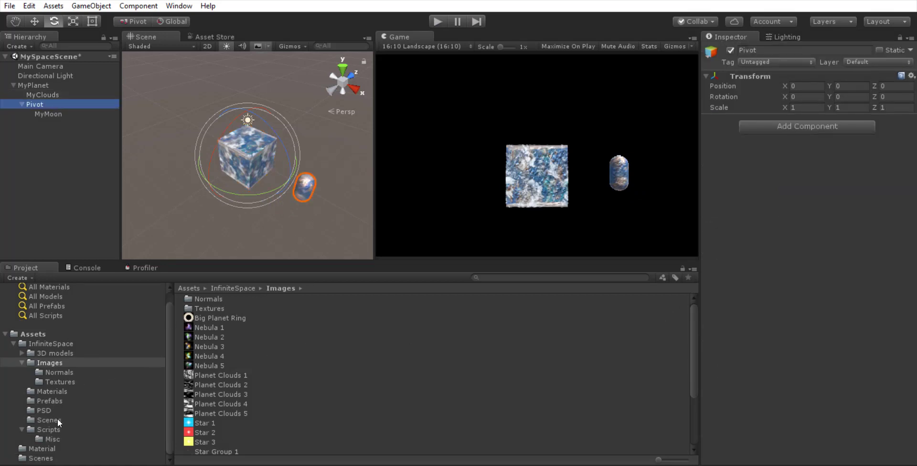
pyautogui.click(93, 428)
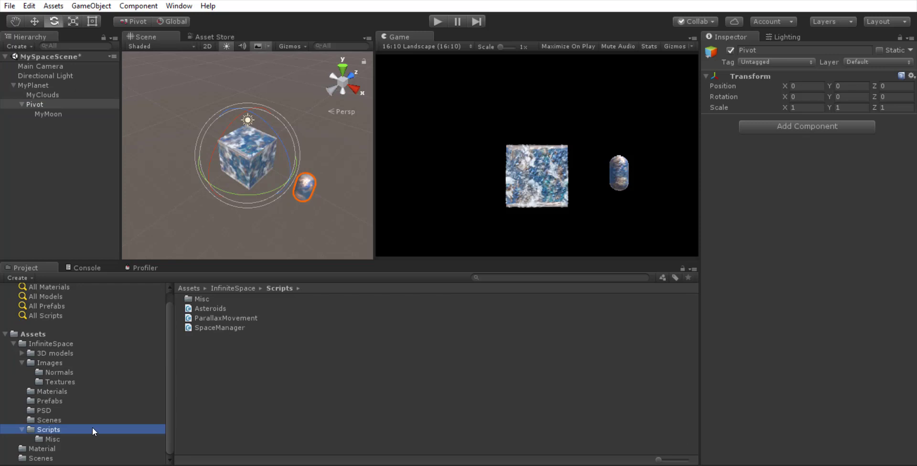
pyautogui.doubleClick(200, 299)
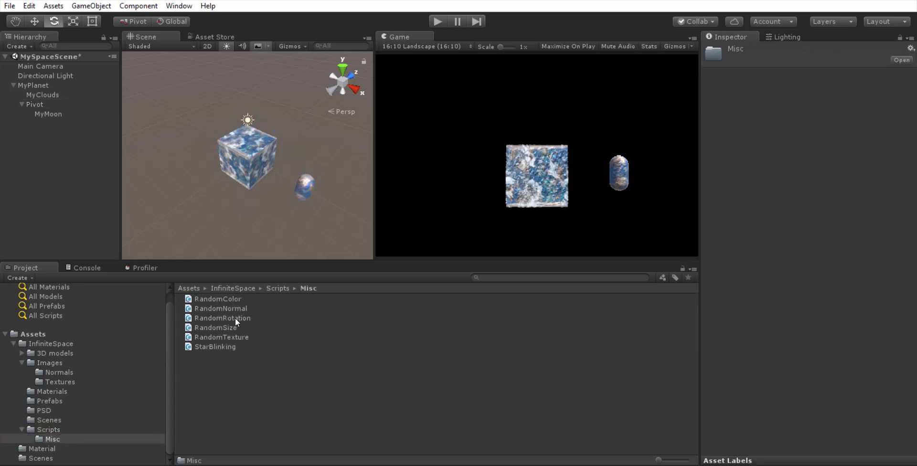
pyautogui.moveTo(235, 318); pyautogui.dragTo(49, 105)
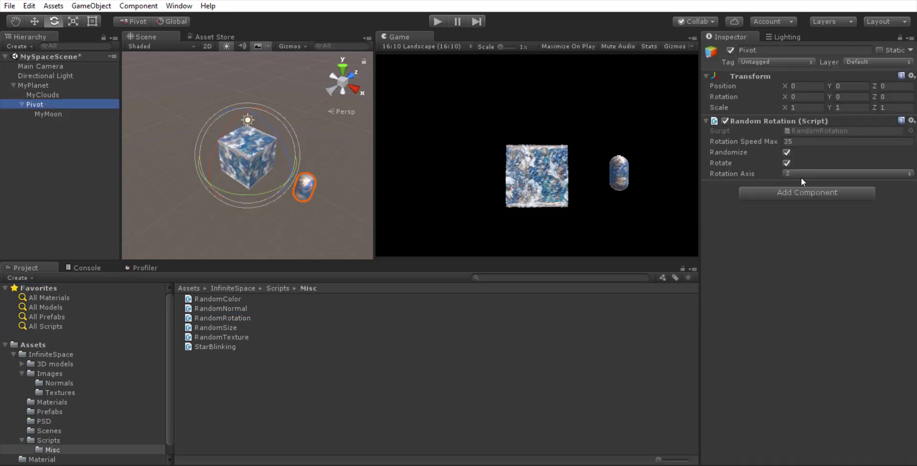
# Set the Pivot's Random Rotation to the Y axis with a Rotation Speed Max of 200.
pyautogui.click(796, 165)
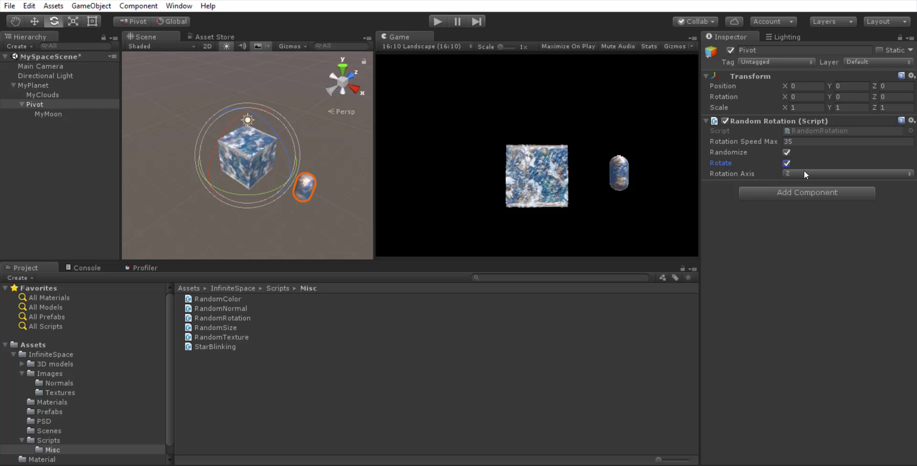
pyautogui.click(805, 174)
pyautogui.click(811, 198)
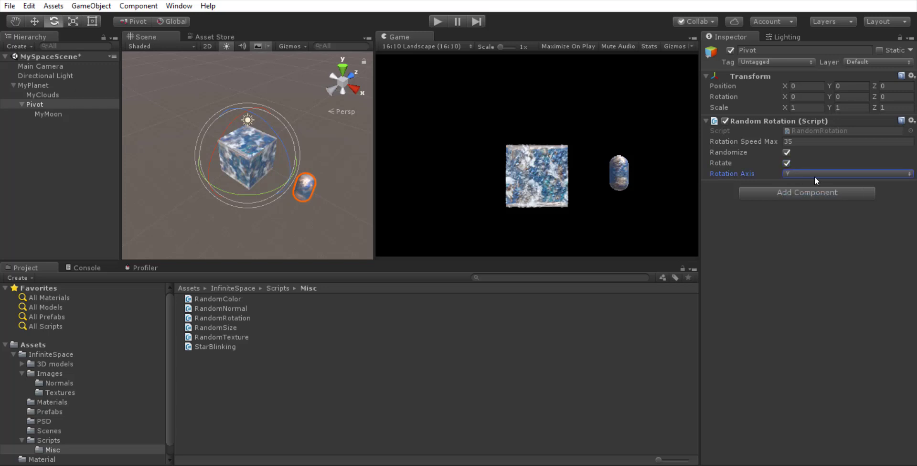
pyautogui.click(808, 142)
pyautogui.write('200')
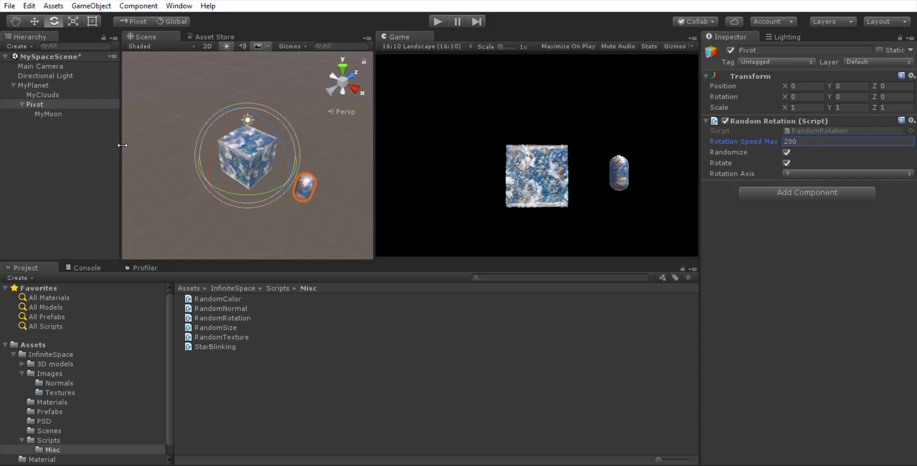
# Attach the RandomRotation script to MyMoon.
pyautogui.click(60, 113)
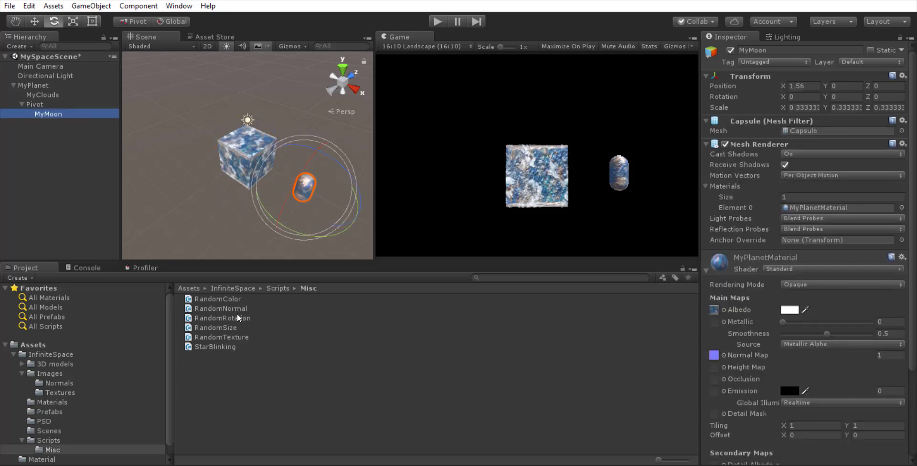
pyautogui.moveTo(236, 314); pyautogui.dragTo(47, 114)
pyautogui.scroll(-3, 821, 309)
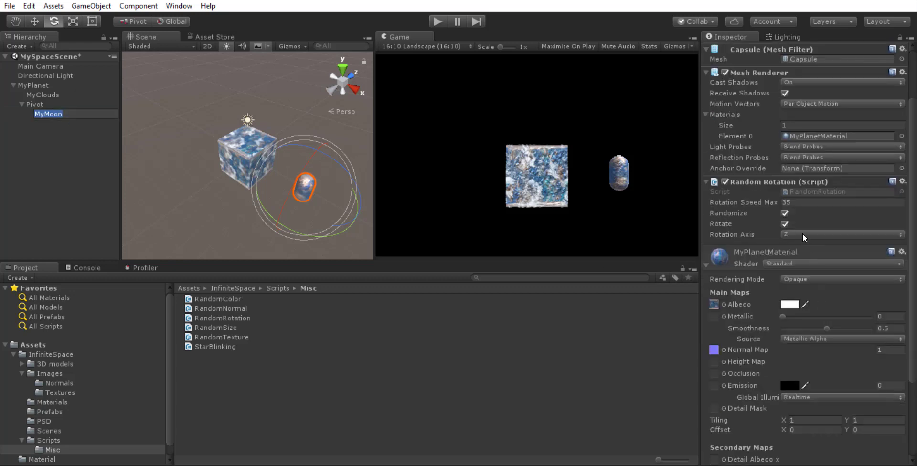
# Set MyMoon's Rotation Speed Max to 100, and play the scene to check the moon's spin and orbit before stopping it.
pyautogui.click(796, 204)
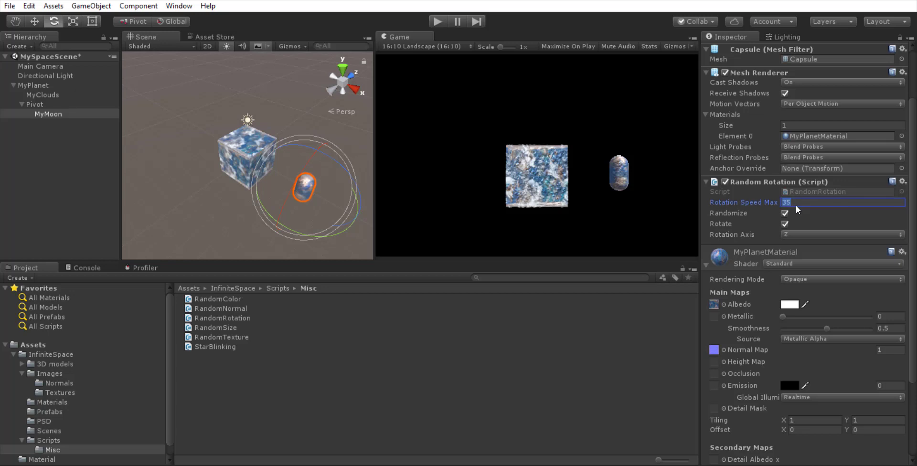
pyautogui.write('00')
pyautogui.press('Left')
pyautogui.press('Left')
pyautogui.write('1')
pyautogui.click(437, 21)
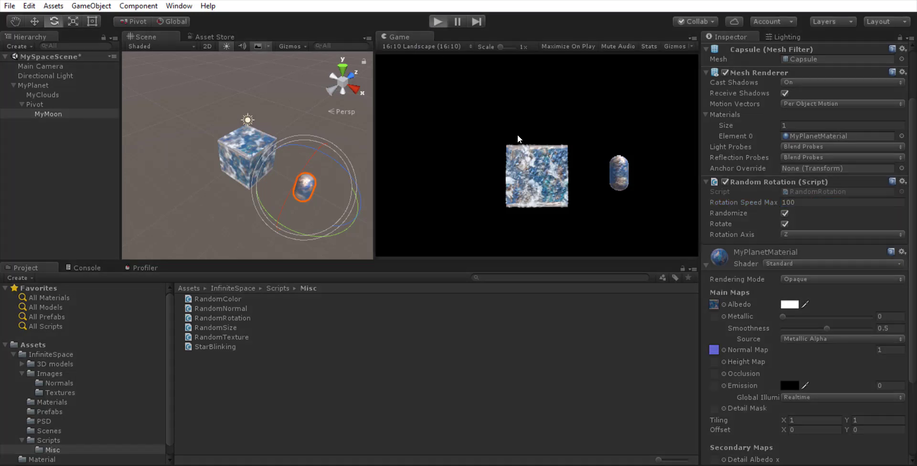
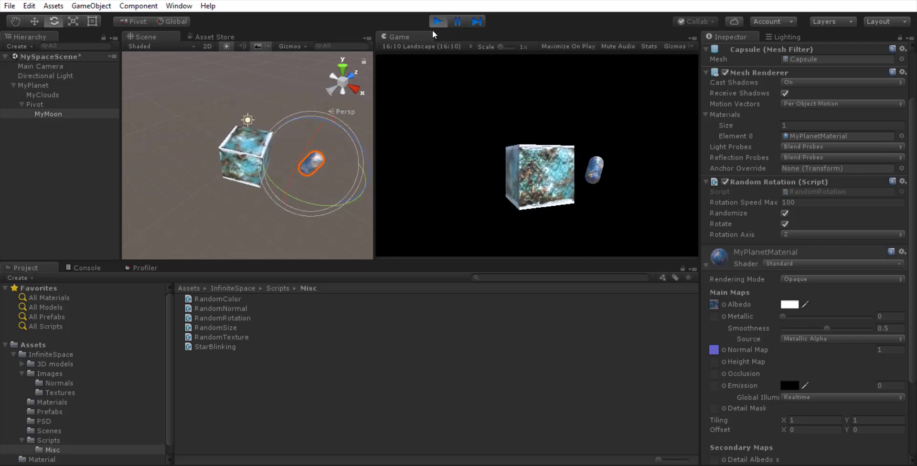
pyautogui.click(437, 22)
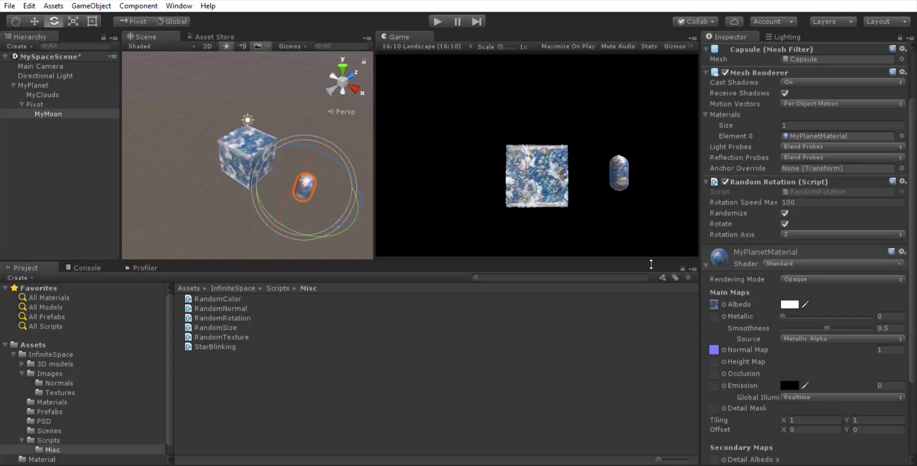
# Copy the Random Texture component from MyPlanet and paste it as a new component on MyMoon.
pyautogui.click(36, 85)
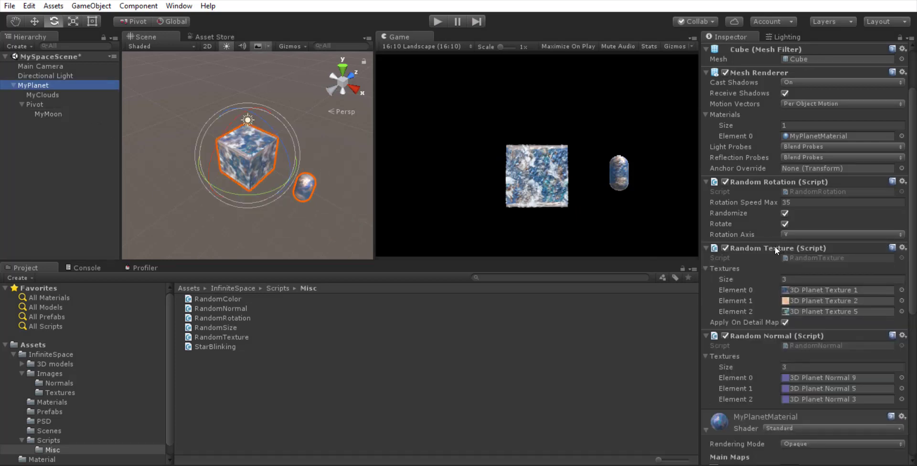
pyautogui.rightClick(774, 247)
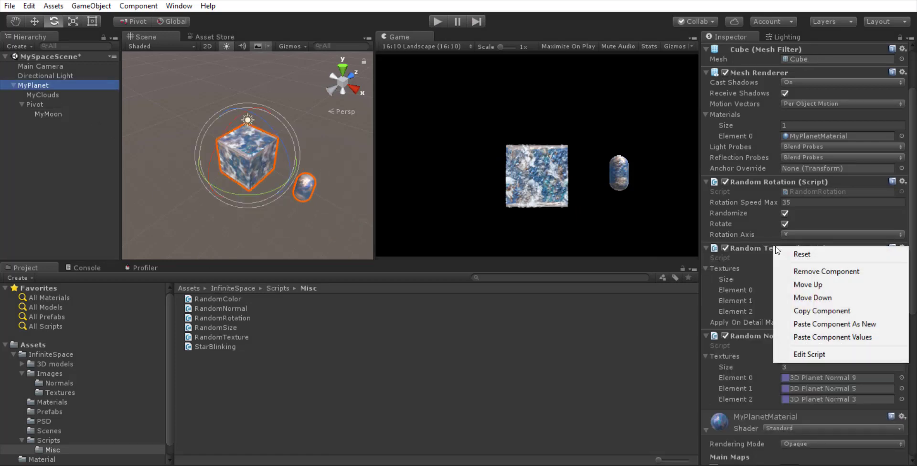
pyautogui.click(823, 312)
pyautogui.click(65, 113)
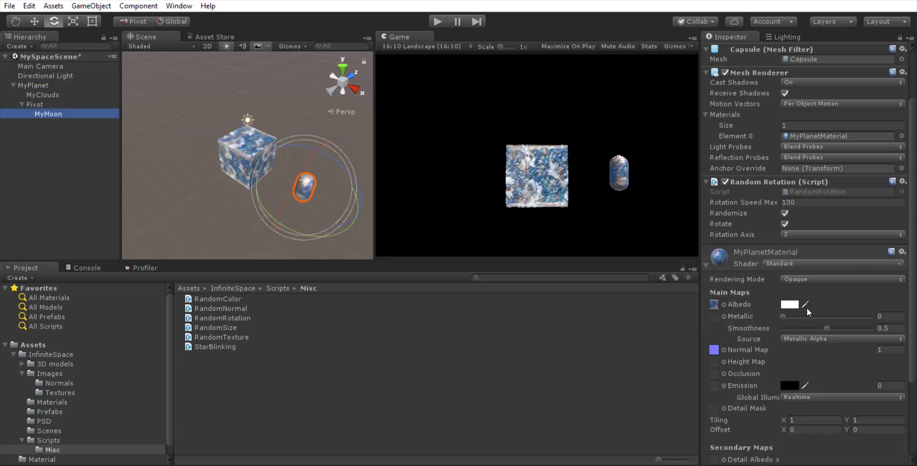
pyautogui.rightClick(752, 182)
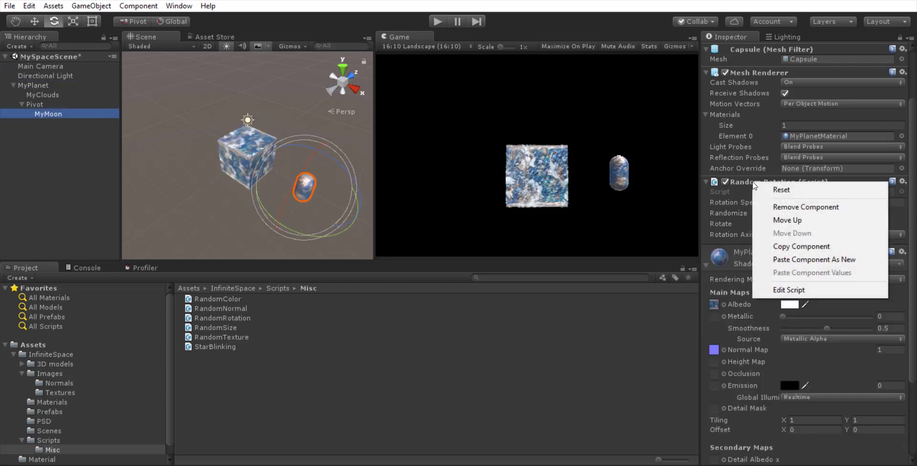
pyautogui.click(814, 260)
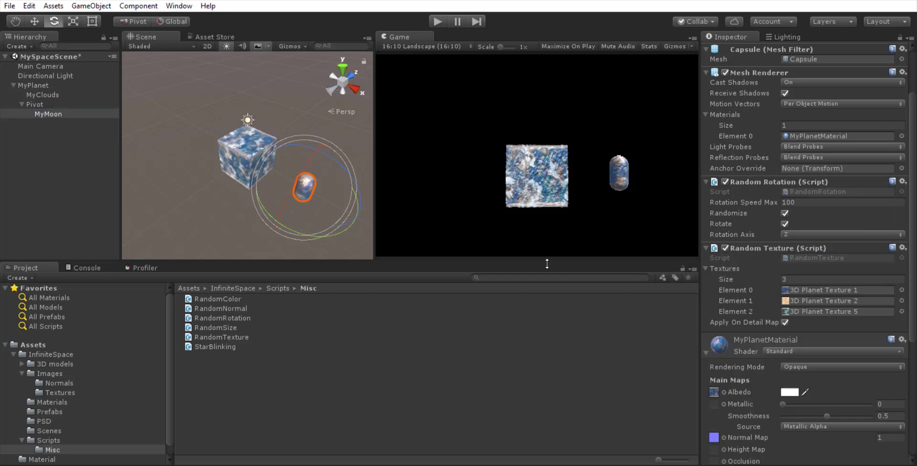
# Play the scene to check the moon's randomized texture, and stop it.
pyautogui.click(340, 345)
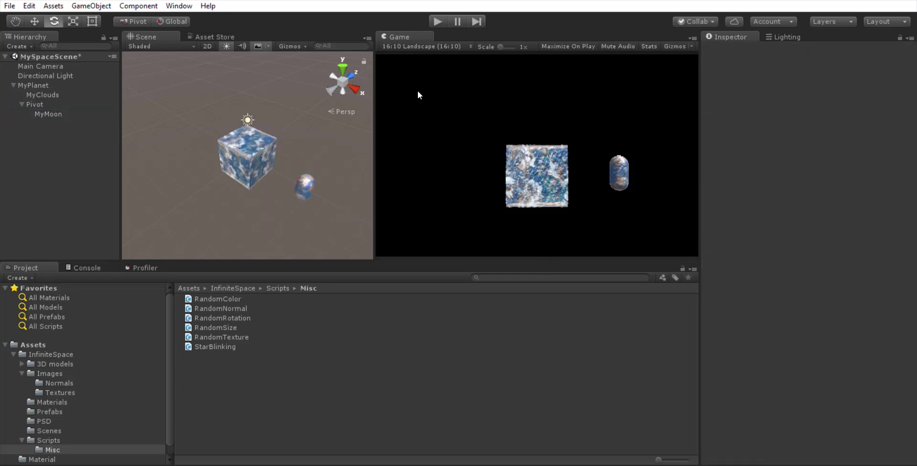
pyautogui.click(437, 20)
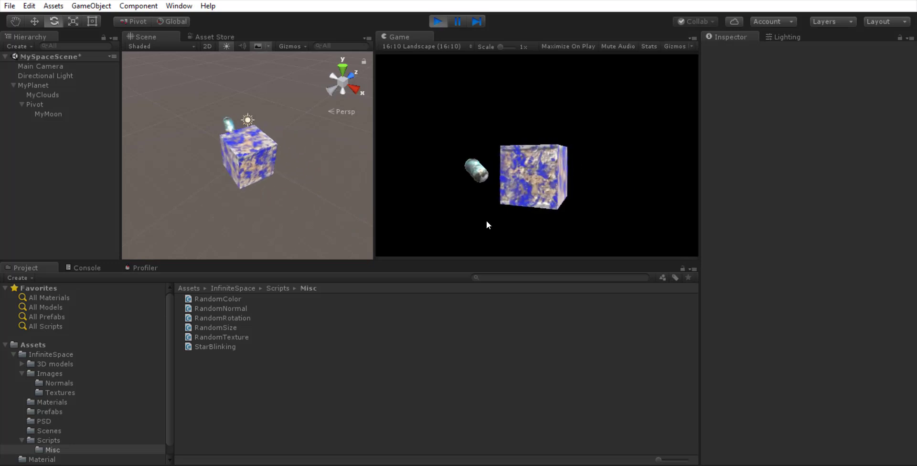
pyautogui.click(436, 21)
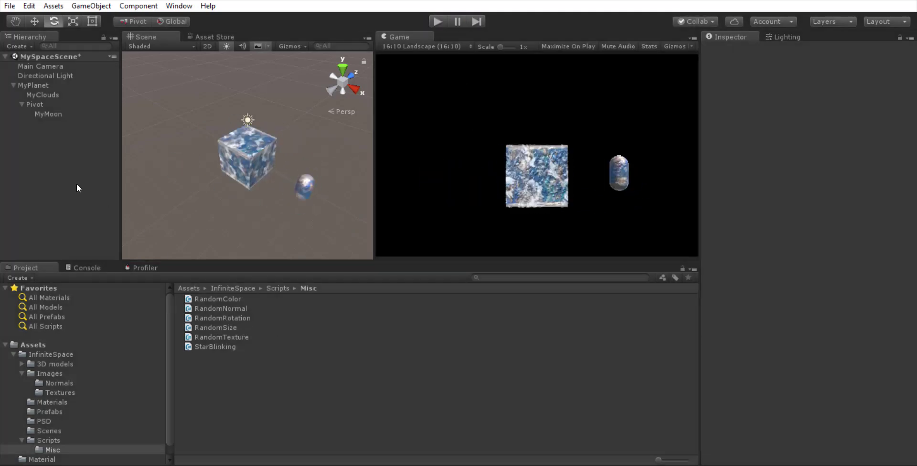
# Duplicate the Pivot object with its moon twice, and rotate the second copy about -112 degrees around the Y axis.
pyautogui.click(54, 106)
pyautogui.click(56, 92)
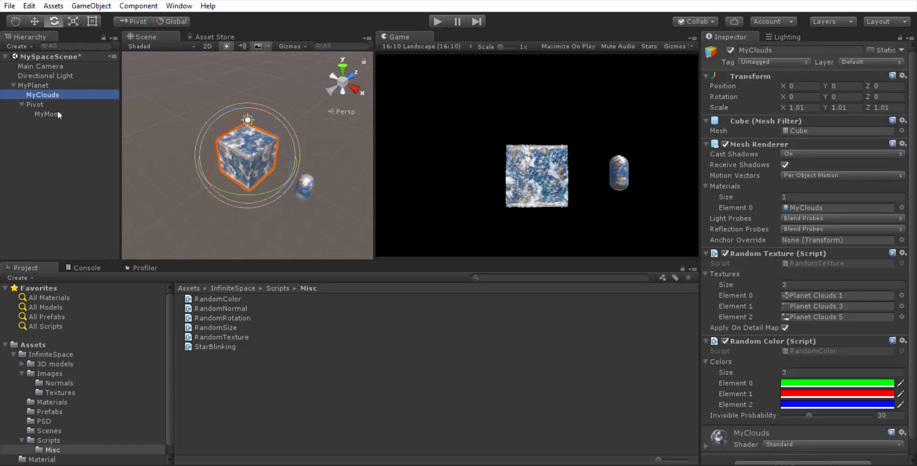
pyautogui.click(56, 113)
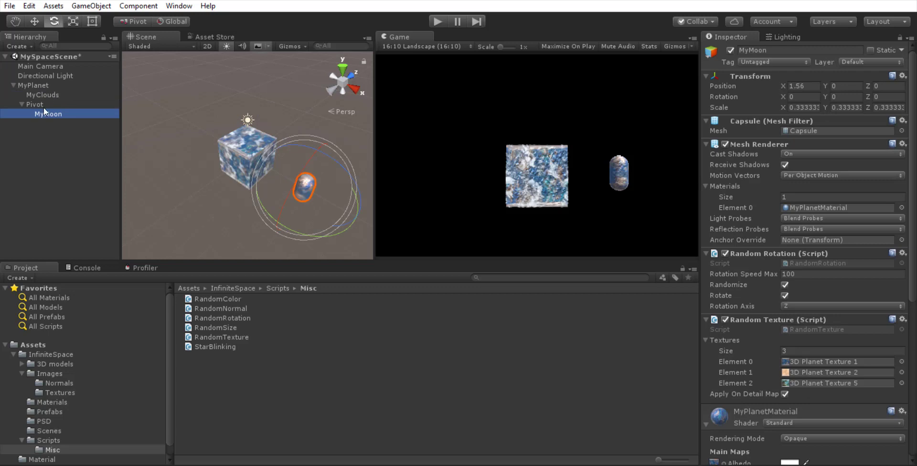
pyautogui.click(43, 106)
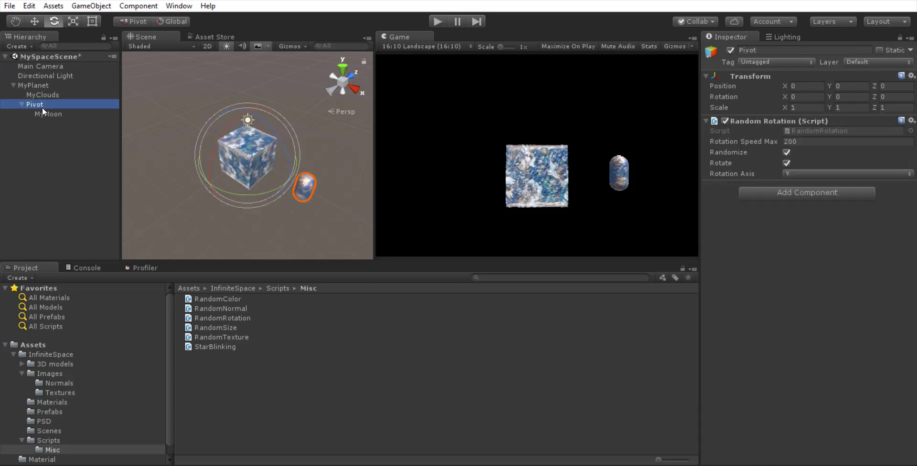
pyautogui.hotkey('ctrl', 'd')
pyautogui.hotkey('ctrl', 'd')
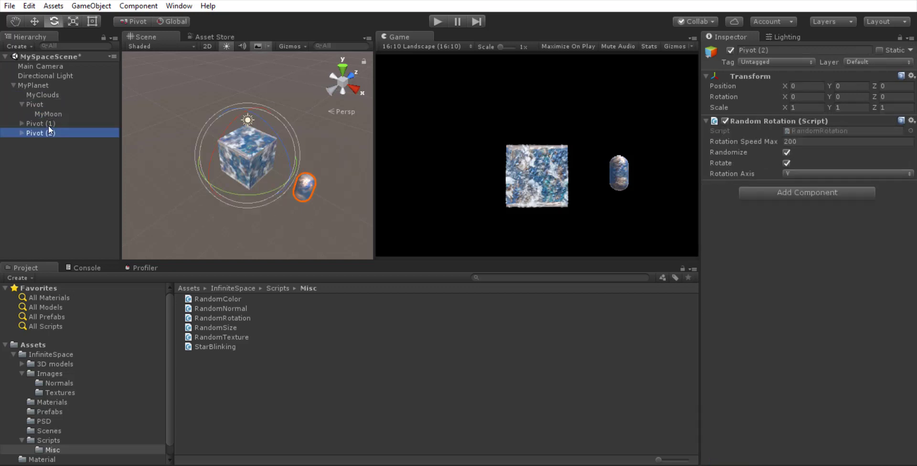
pyautogui.moveTo(260, 191); pyautogui.dragTo(482, 186)
pyautogui.press('w')
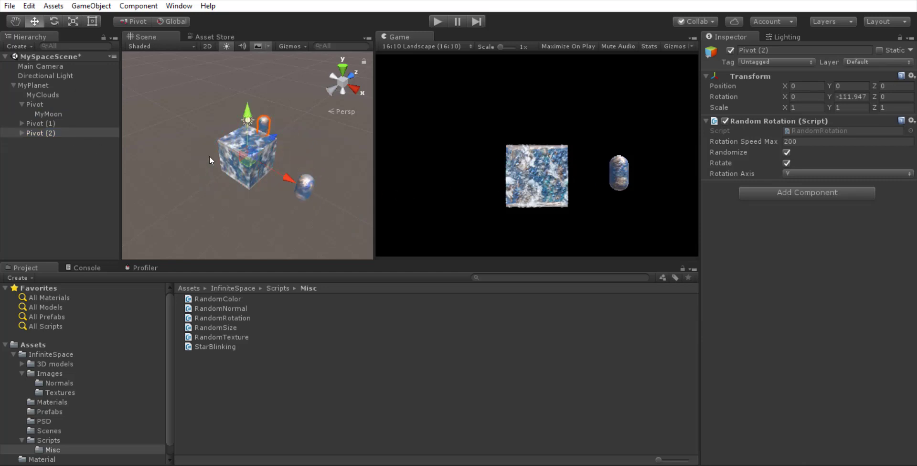
pyautogui.moveTo(277, 136)
pyautogui.mouseDown()
pyautogui.moveTo(335, 95)
pyautogui.moveTo(277, 124)
pyautogui.mouseUp()
pyautogui.click(52, 125)
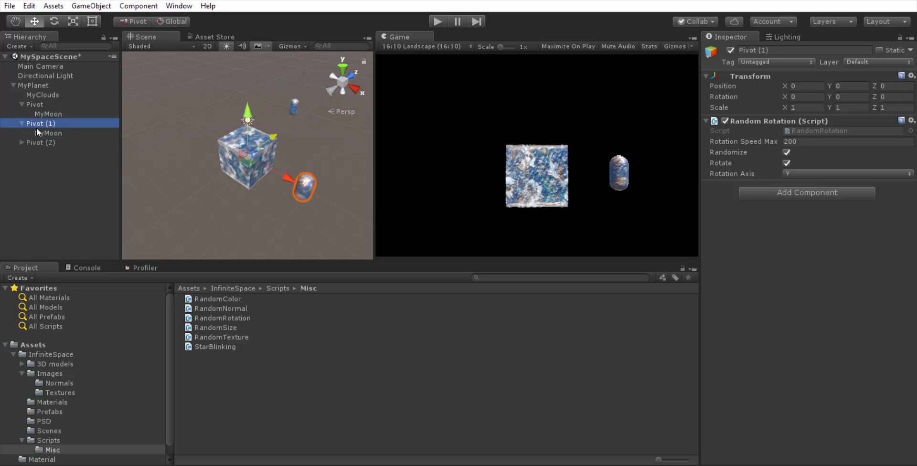
pyautogui.click(42, 142)
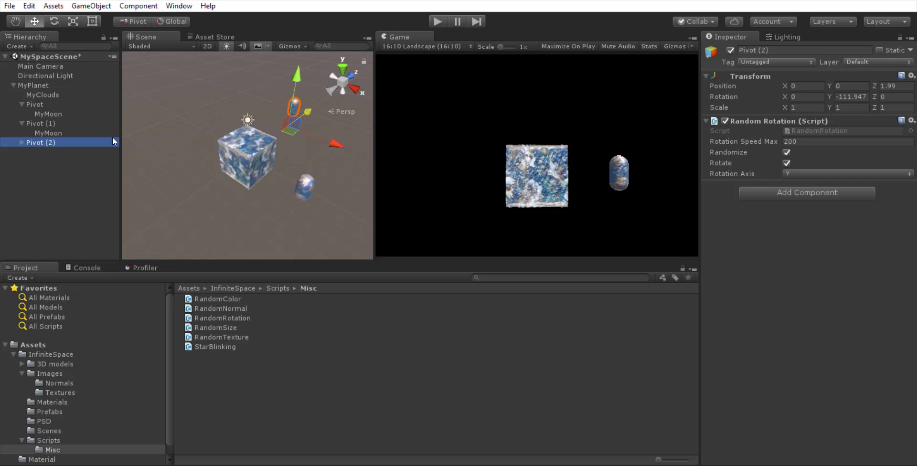
pyautogui.hotkey('ctrl', 'z')
pyautogui.hotkey('ctrl', 'z')
pyautogui.hotkey('ctrl', 'z')
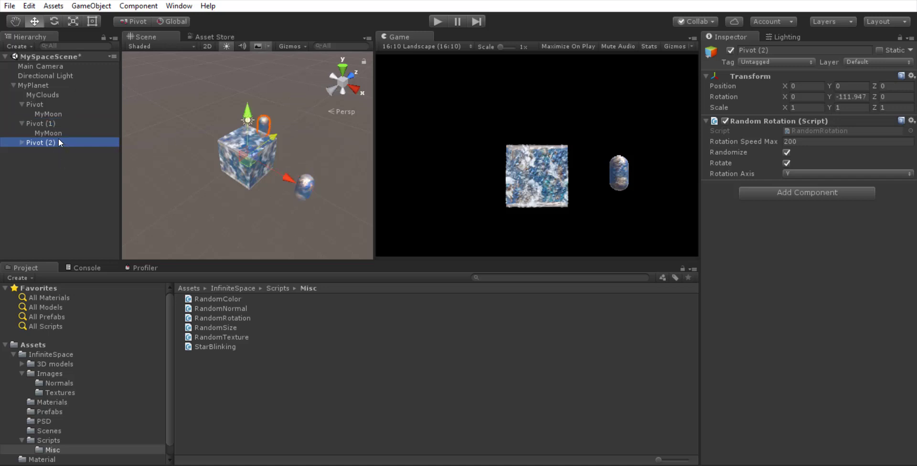
# Move the MyMoon inside Pivot (2) away from the planet to about X 3.46, Z -0.77.
pyautogui.click(21, 143)
pyautogui.click(45, 153)
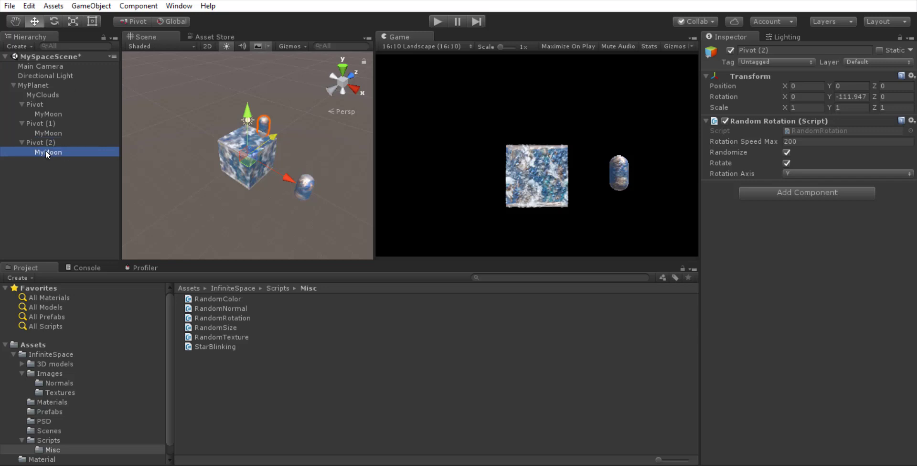
pyautogui.moveTo(305, 109); pyautogui.dragTo(331, 92)
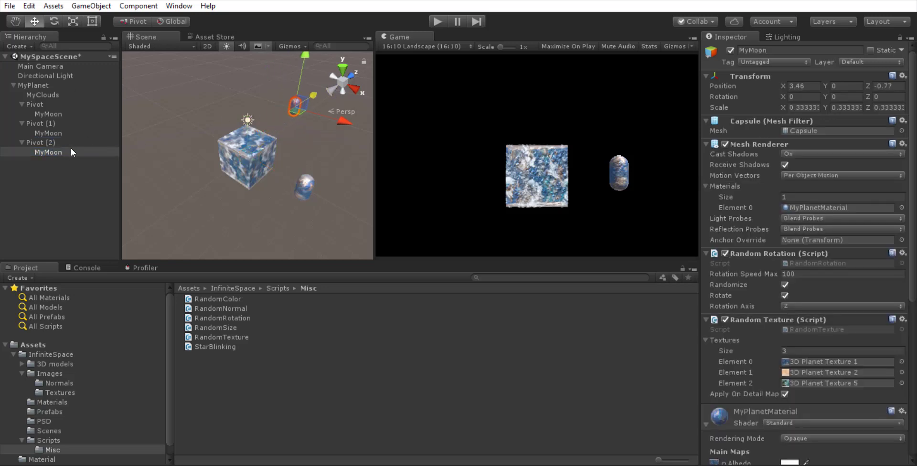
# Place the MyMoon inside Pivot (1) directly above the planet, at X 0 and Y about 1.43.
pyautogui.click(54, 133)
pyautogui.click(51, 142)
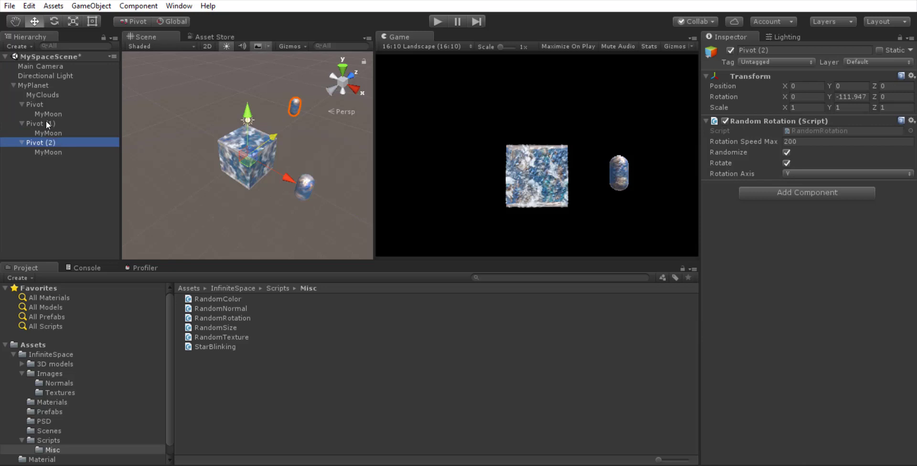
pyautogui.click(46, 121)
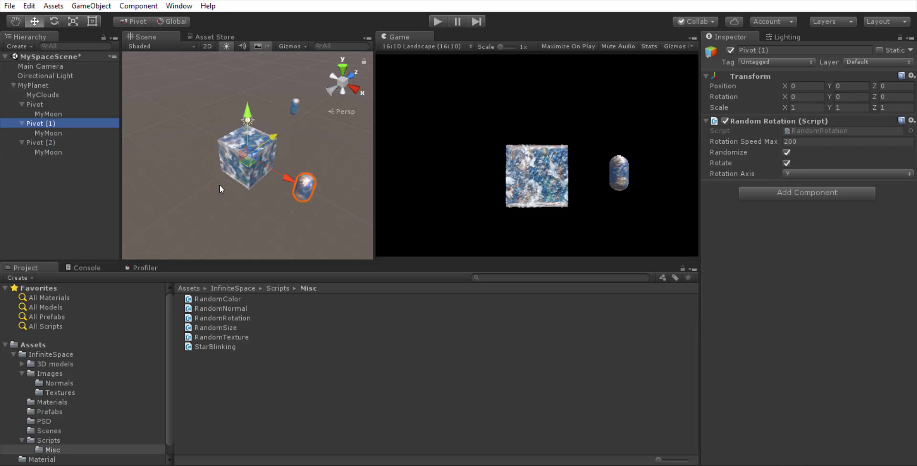
pyautogui.press('e')
pyautogui.press('w')
pyautogui.click(58, 135)
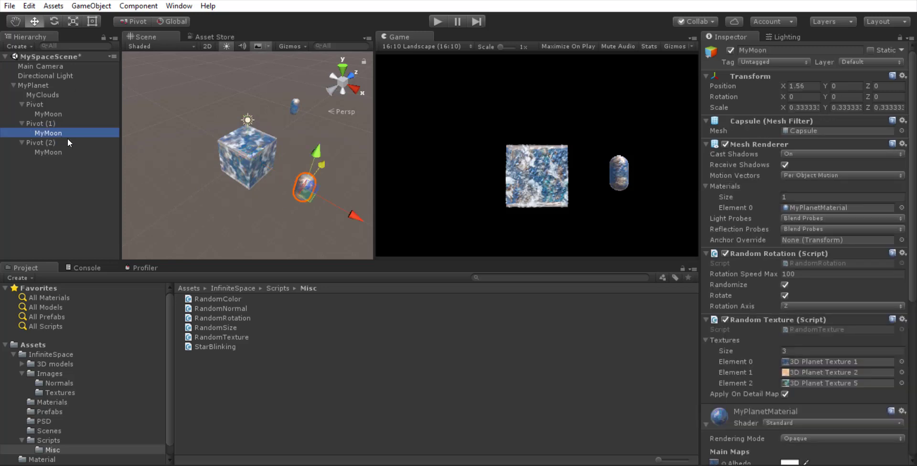
pyautogui.moveTo(316, 151); pyautogui.dragTo(317, 105)
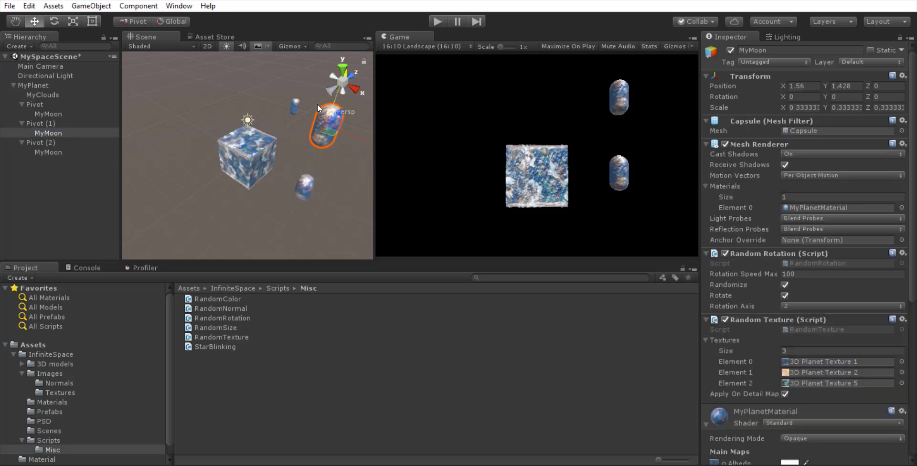
pyautogui.click(358, 135)
pyautogui.click(317, 128)
pyautogui.moveTo(360, 140); pyautogui.dragTo(262, 126)
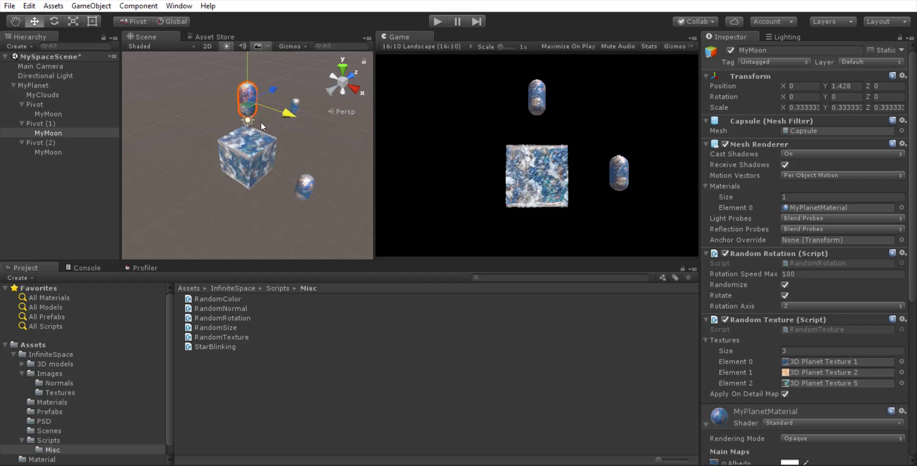
# Set the Random Rotation axis to X on Pivot (1) and to Z on Pivot (2).
pyautogui.click(65, 124)
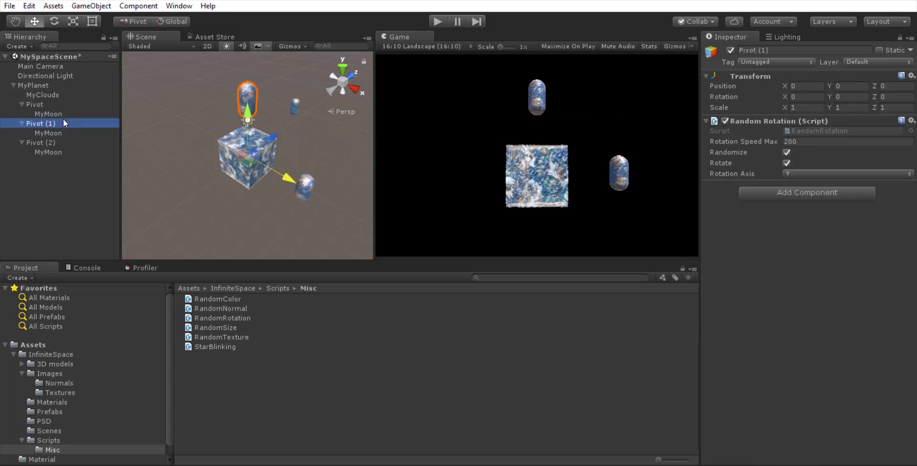
pyautogui.click(814, 172)
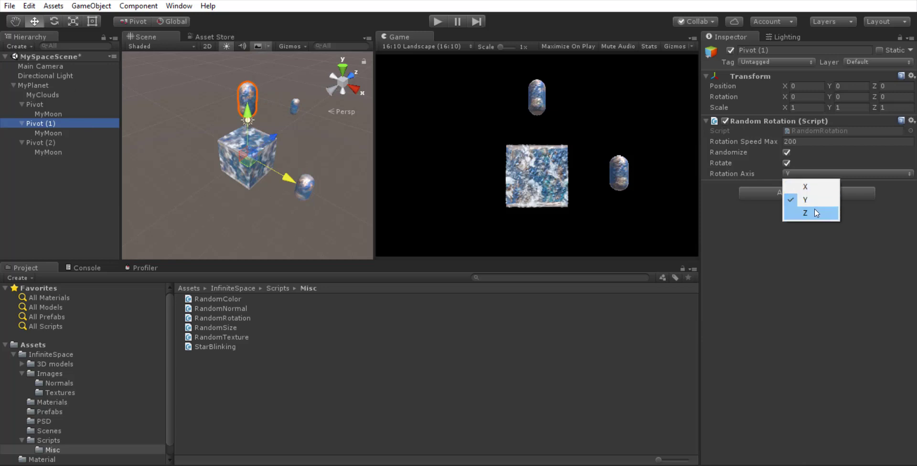
pyautogui.click(814, 187)
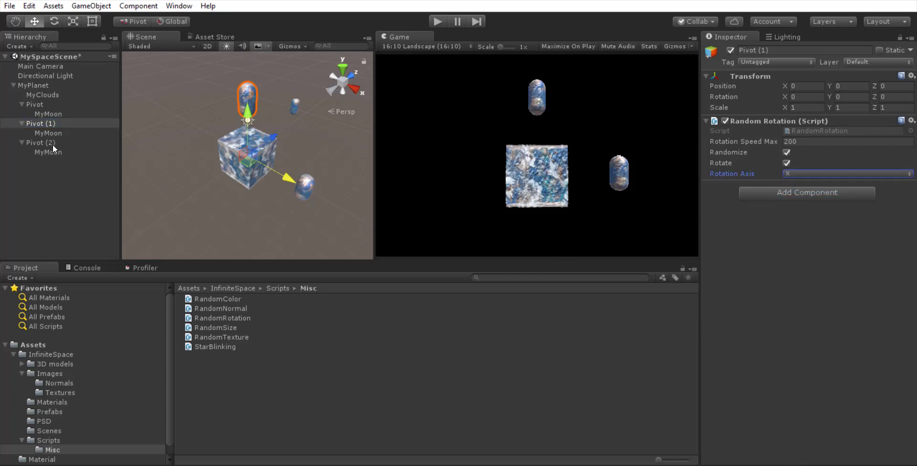
pyautogui.click(53, 144)
pyautogui.click(808, 174)
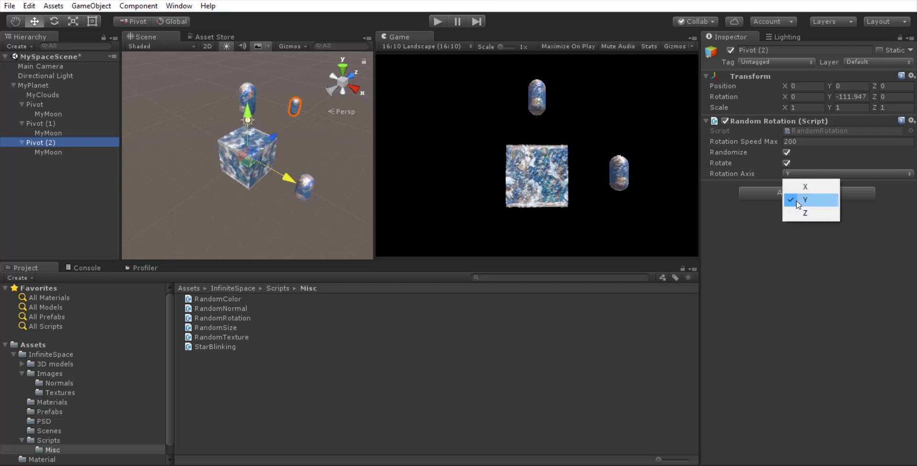
pyautogui.click(813, 211)
# Play and stop the scene twice to check the orbits and random textures of the three moons.
pyautogui.click(41, 106)
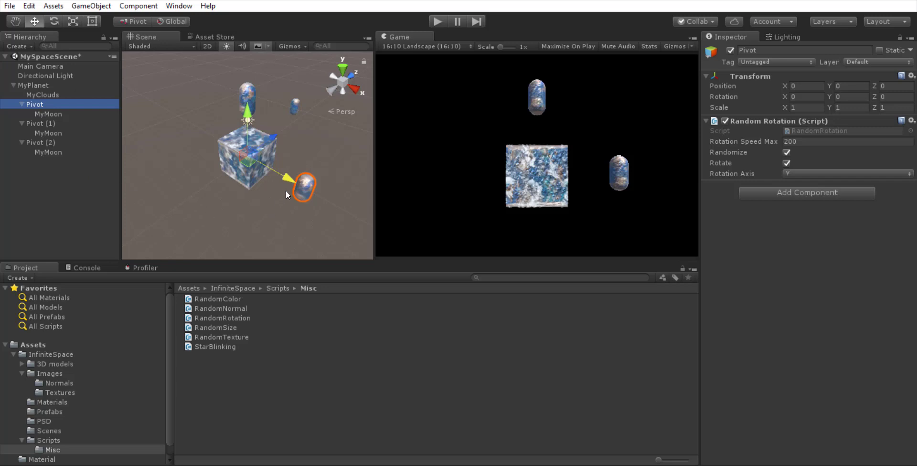
pyautogui.click(440, 21)
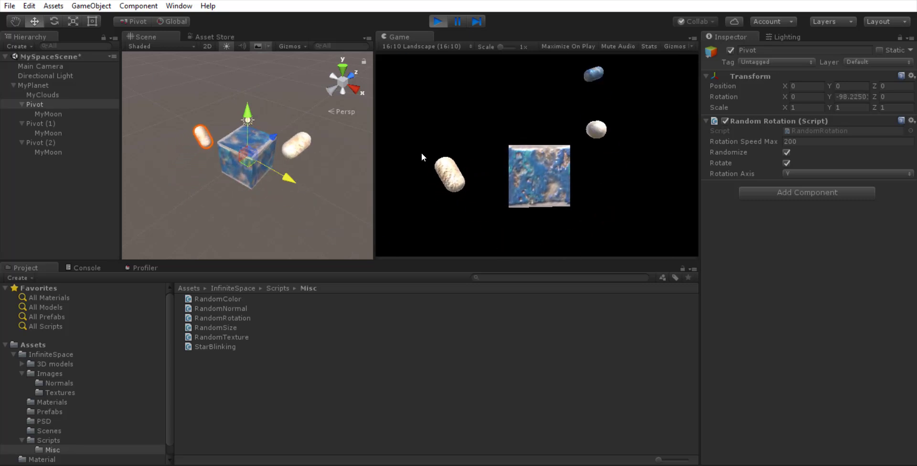
pyautogui.click(438, 21)
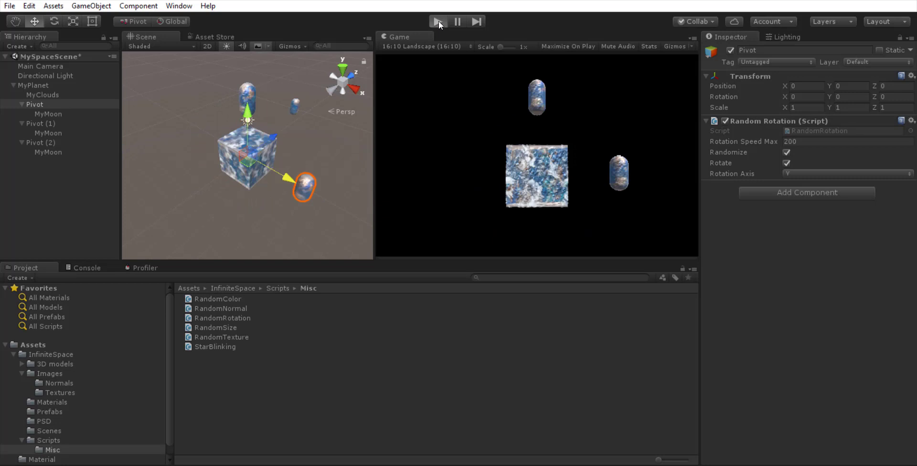
pyautogui.click(438, 21)
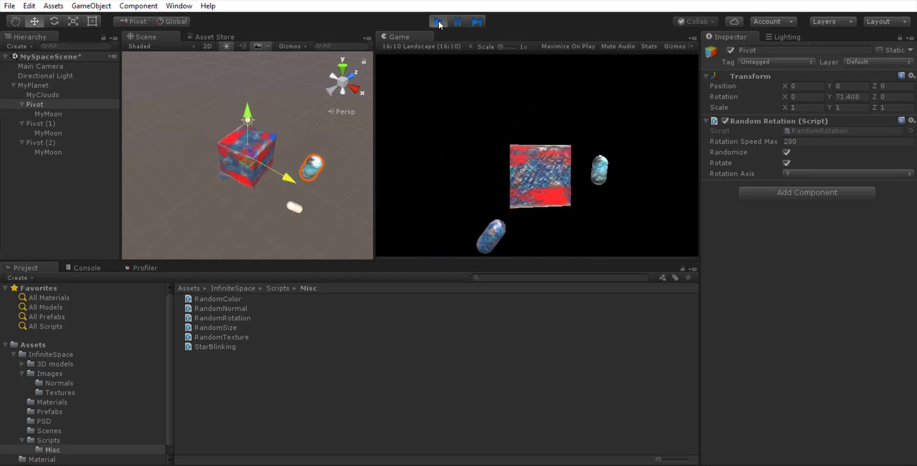
pyautogui.click(438, 21)
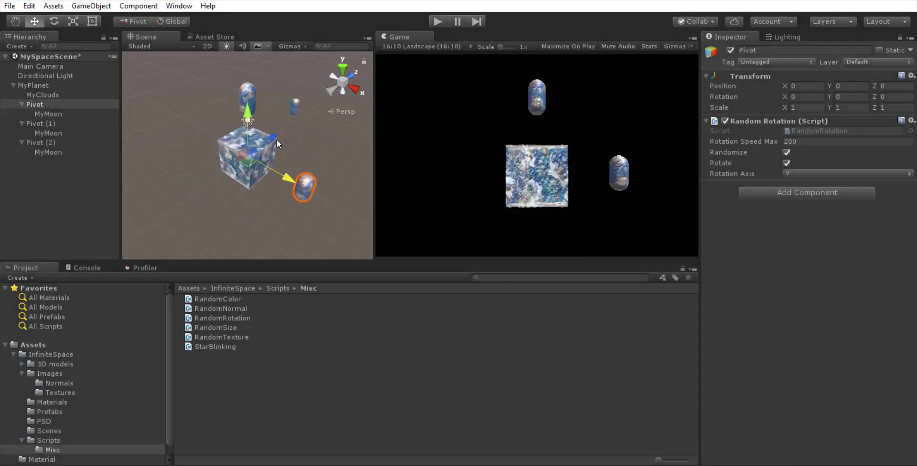
# Delete the Main Camera from the scene and open the InfiniteSpace Prefabs folder.
pyautogui.click(44, 86)
pyautogui.click(54, 66)
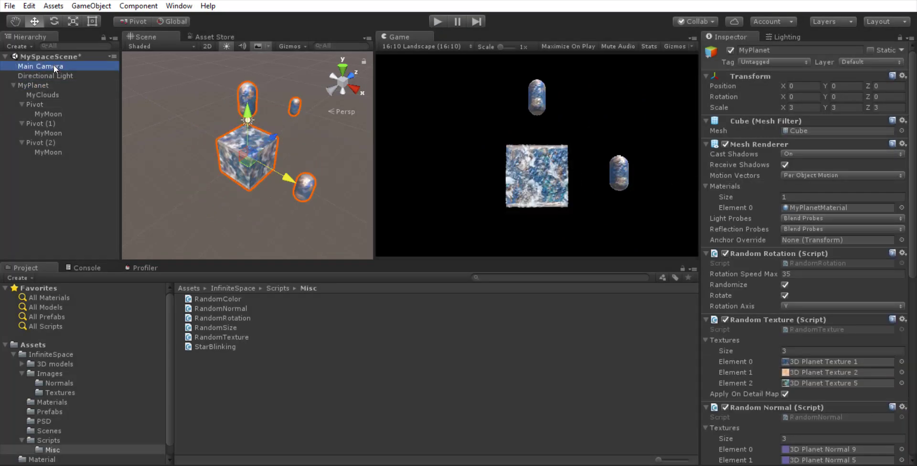
pyautogui.press('Delete')
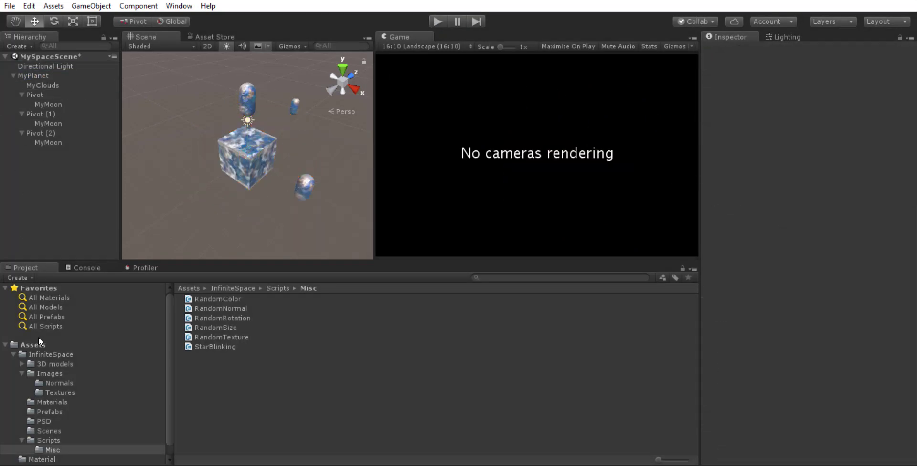
pyautogui.click(50, 410)
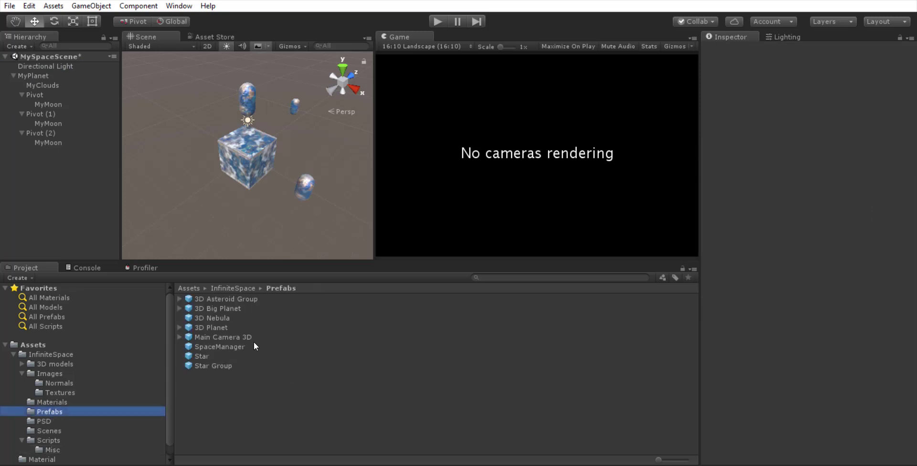
# Add the Main Camera 3D and SpaceManager prefabs to MySpaceScene.
pyautogui.moveTo(233, 339); pyautogui.dragTo(42, 62)
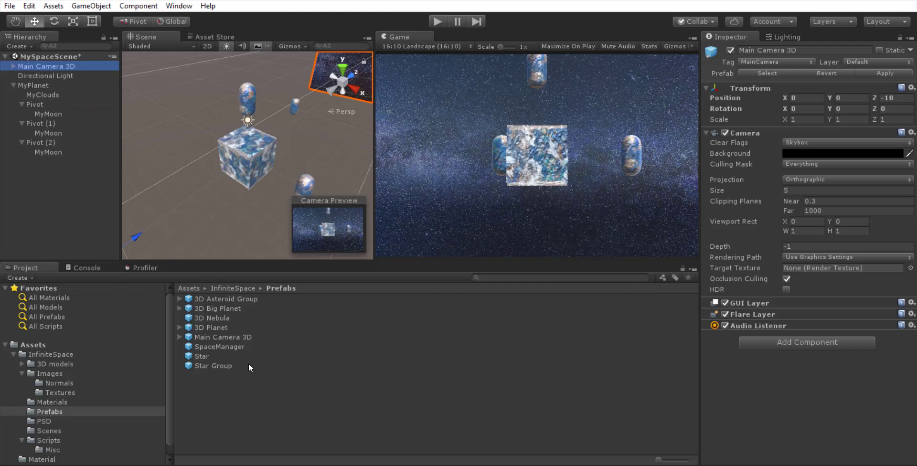
pyautogui.moveTo(234, 344); pyautogui.dragTo(70, 60)
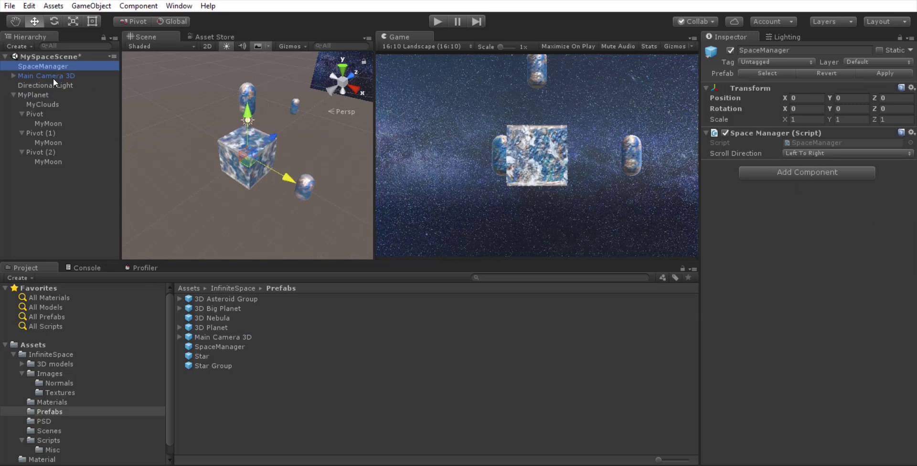
# Set the scale of MyPlanet to 1 on the X, Y and Z axes.
pyautogui.click(47, 93)
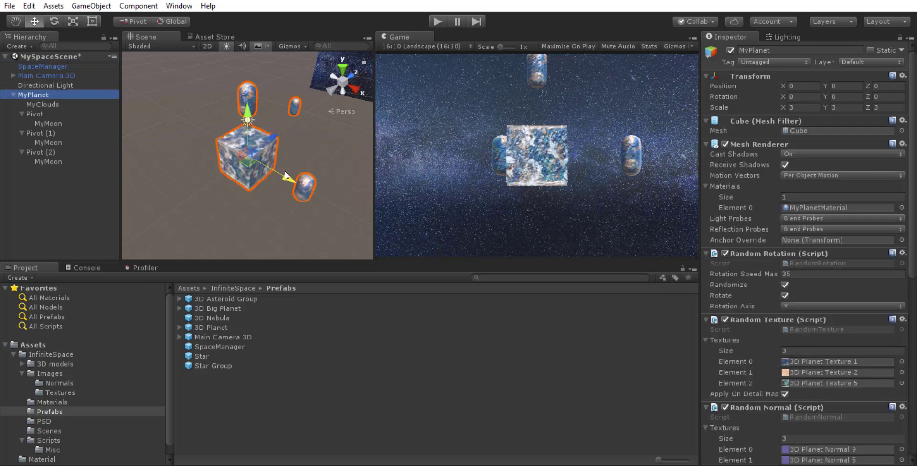
pyautogui.click(811, 107)
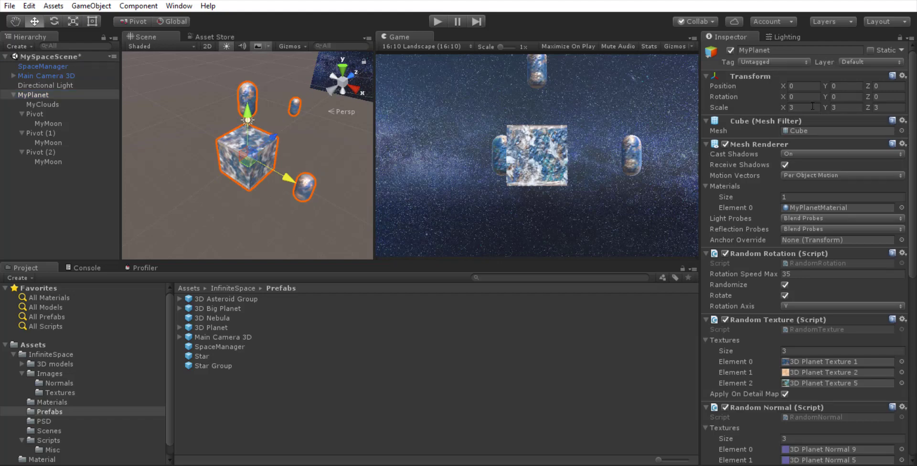
pyautogui.write('1')
pyautogui.press('Tab')
pyautogui.write('1')
pyautogui.press('Tab')
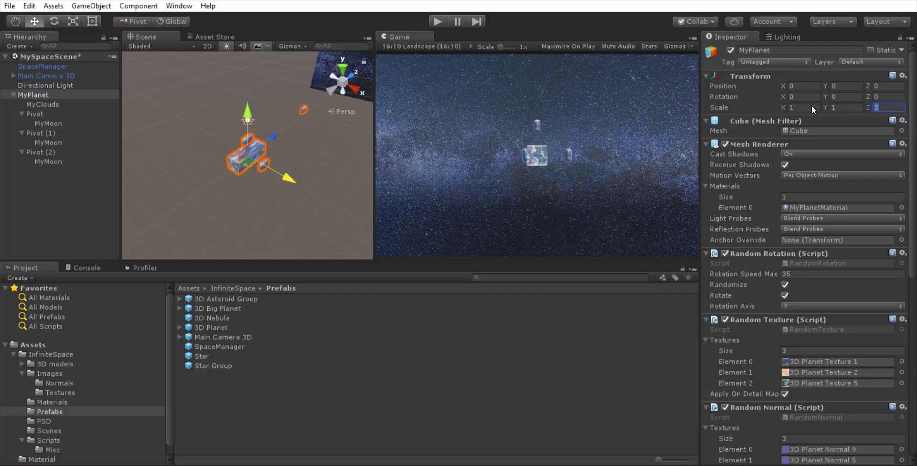
pyautogui.write('1')
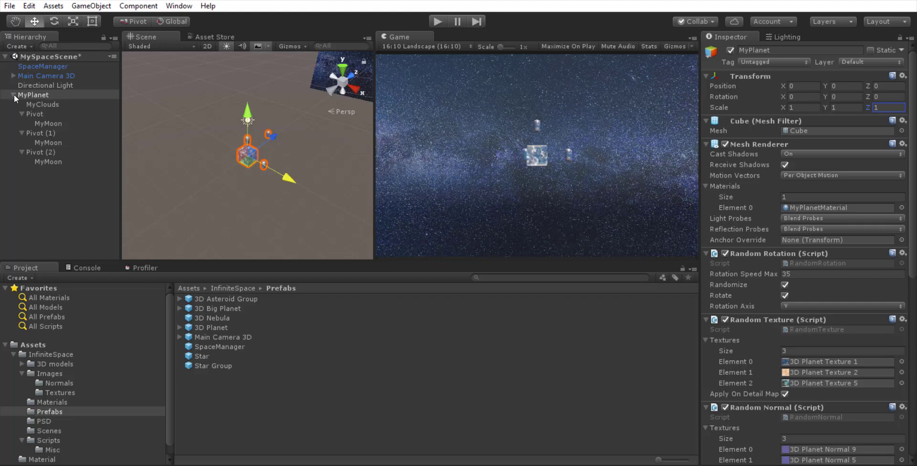
# Attach the ParallaxMovement script from the InfiniteSpace Scripts folder to MyPlanet.
pyautogui.scroll(-10, 822, 263)
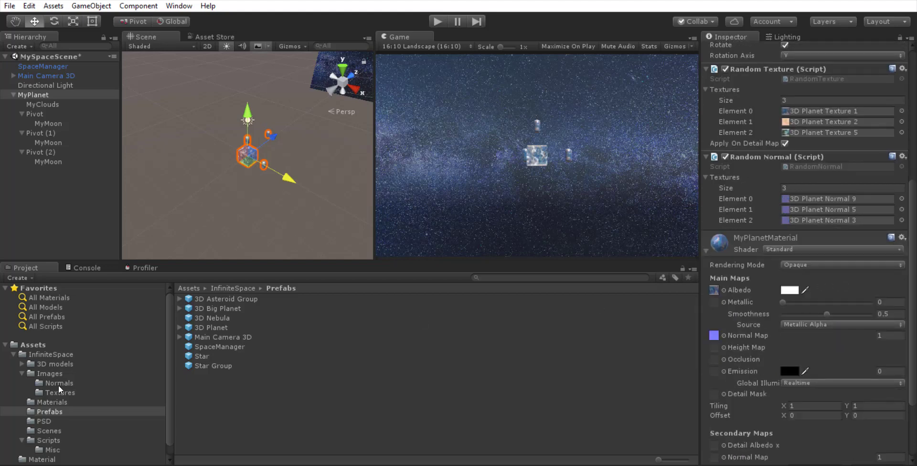
pyautogui.click(60, 443)
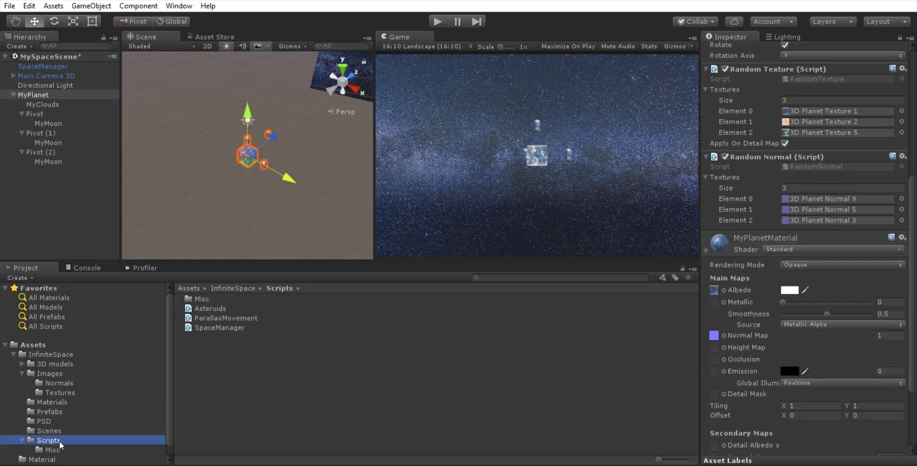
pyautogui.moveTo(216, 319); pyautogui.dragTo(41, 97)
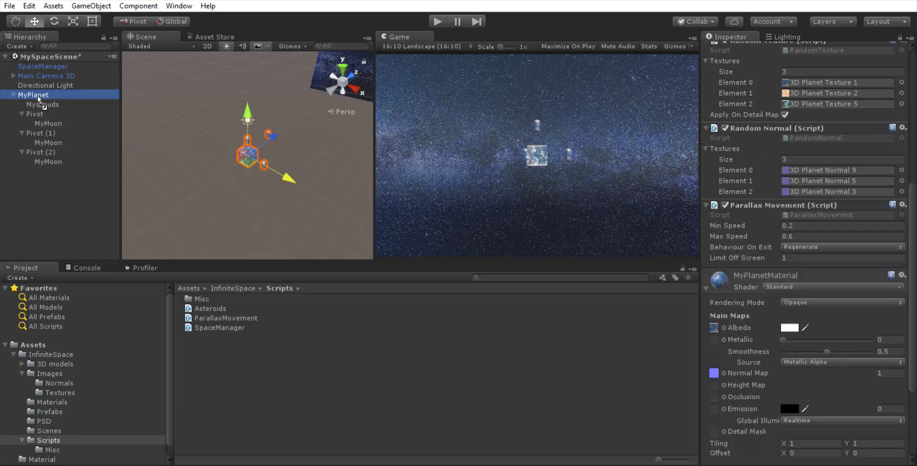
# Set MyPlanet's Parallax Movement to Min Speed 1, Max Speed 3 and Limit Off Screen 0.5.
pyautogui.click(789, 226)
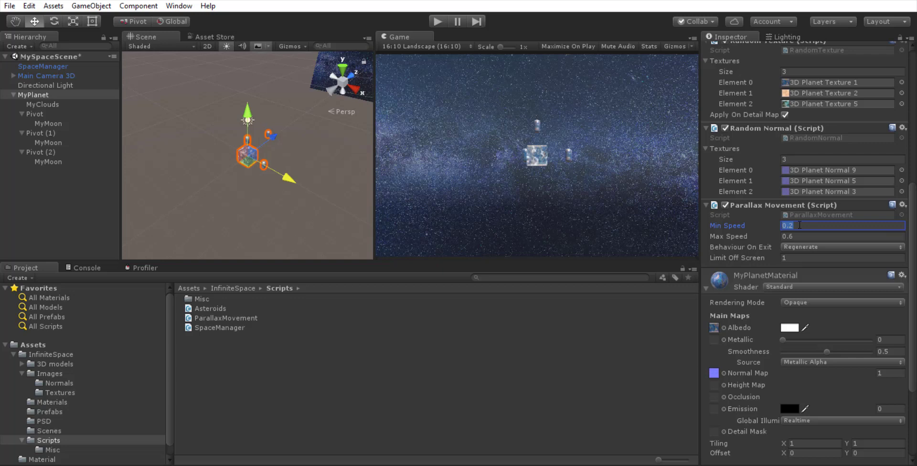
pyautogui.write('1')
pyautogui.press('Tab')
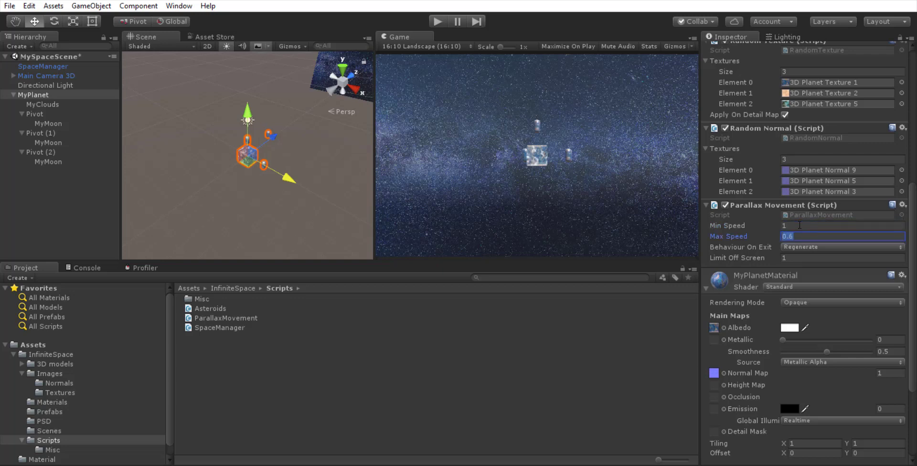
pyautogui.write('3')
pyautogui.click(790, 258)
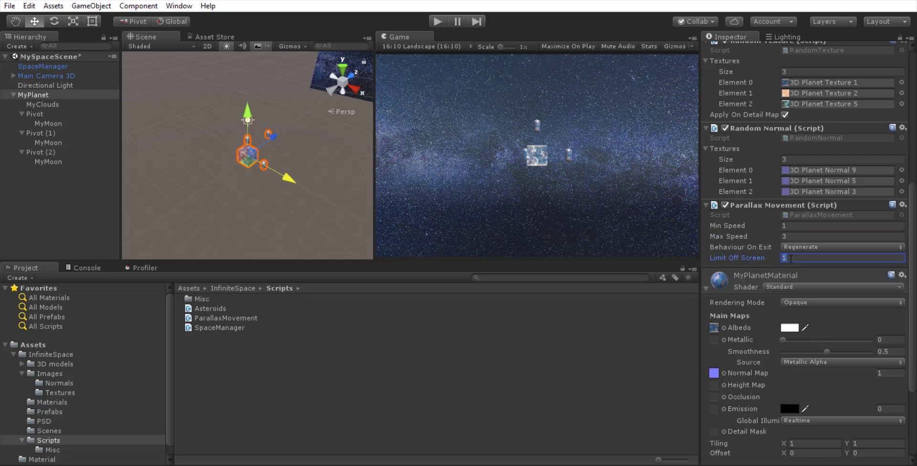
pyautogui.write('0.5')
# Play the scene to check the planet's parallax movement and regeneration, and stop it again.
pyautogui.click(438, 24)
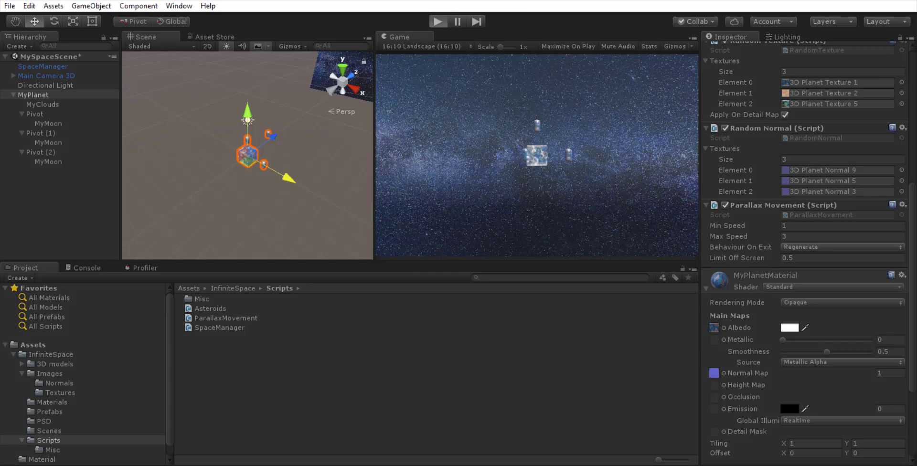
pyautogui.hotkey('ctrl', 'p')
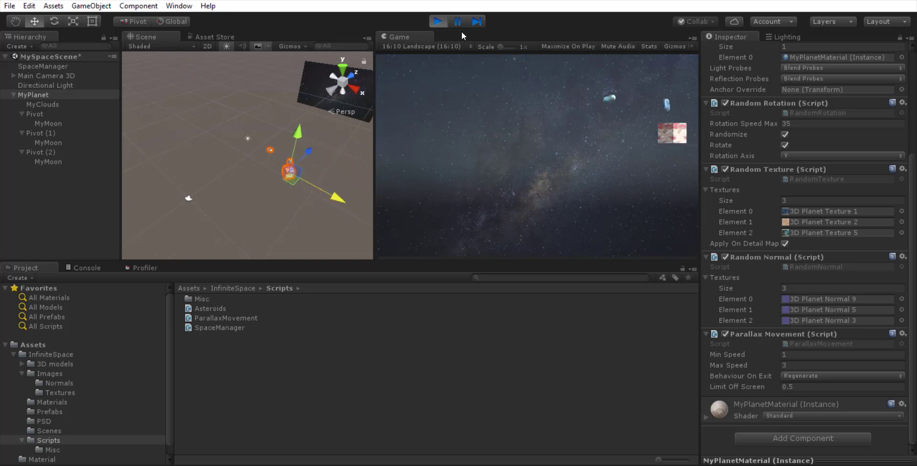
pyautogui.click(438, 20)
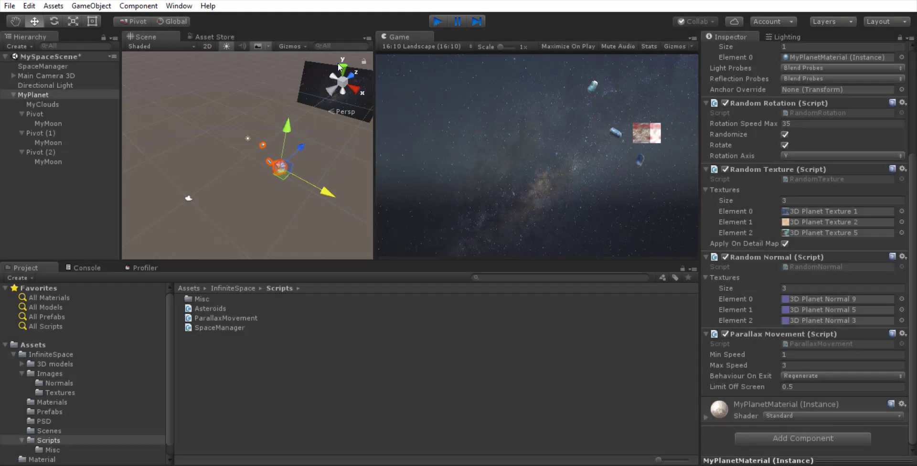
# Collapse MyPlanet in the hierarchy and duplicate it twice.
pyautogui.click(9, 93)
pyautogui.click(13, 95)
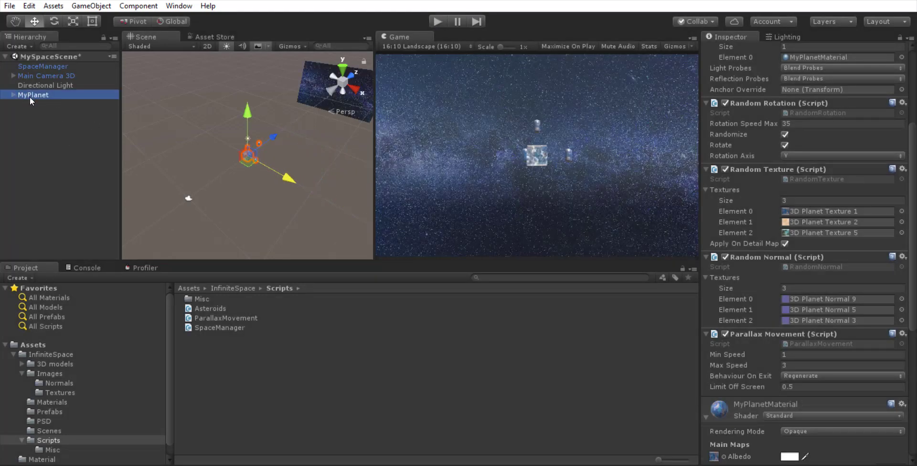
pyautogui.click(30, 97)
pyautogui.hotkey('ctrl', 'd')
pyautogui.hotkey('ctrl', 'd')
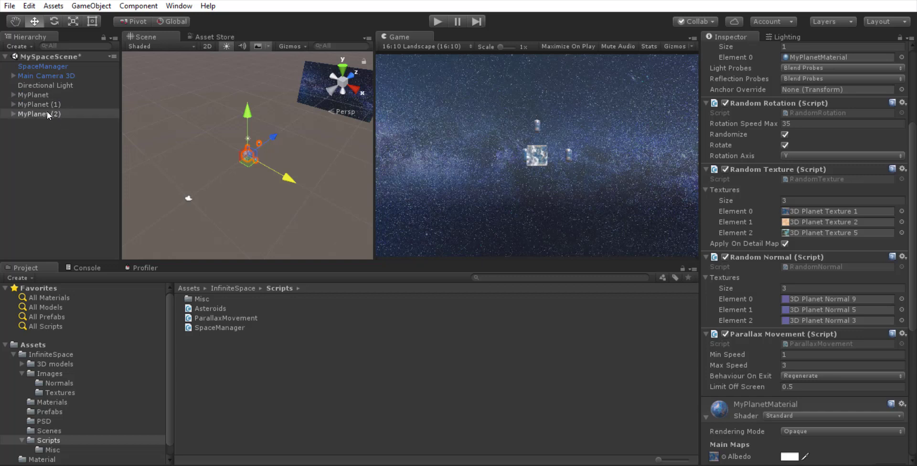
# Move MyPlanet (2) and MyPlanet (1) away from the original planet, one to each side of it.
pyautogui.moveTo(293, 179); pyautogui.dragTo(313, 110)
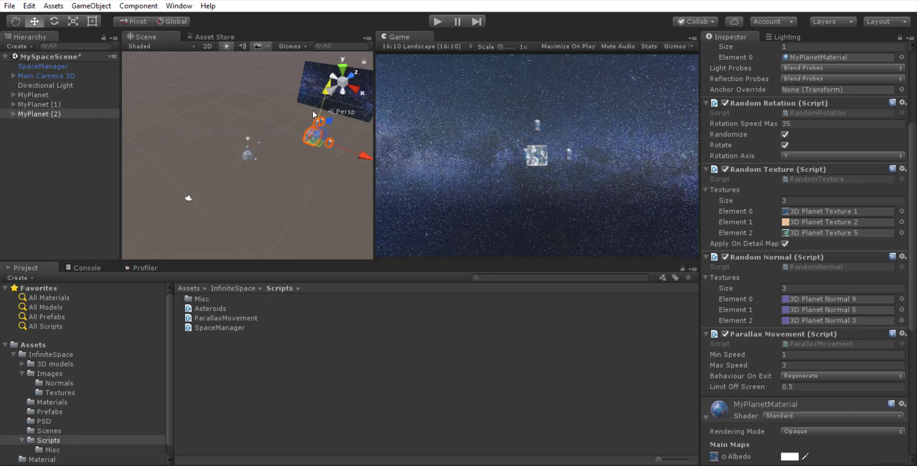
pyautogui.click(67, 104)
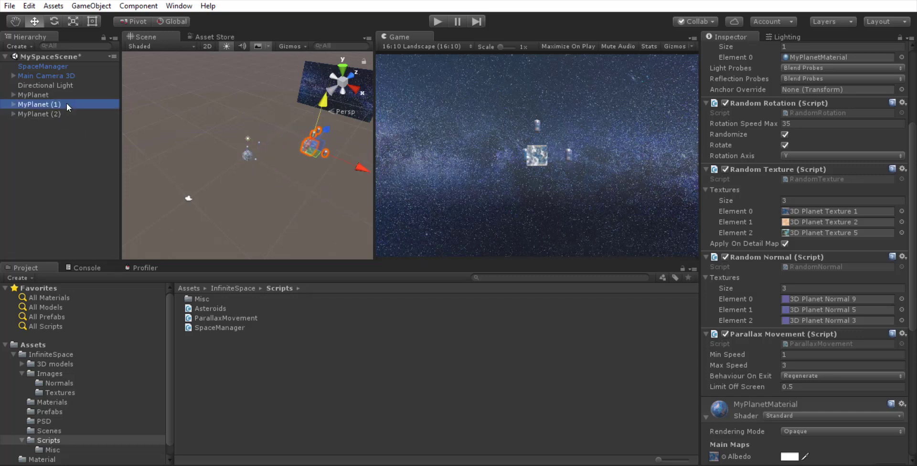
pyautogui.moveTo(285, 179); pyautogui.dragTo(193, 68)
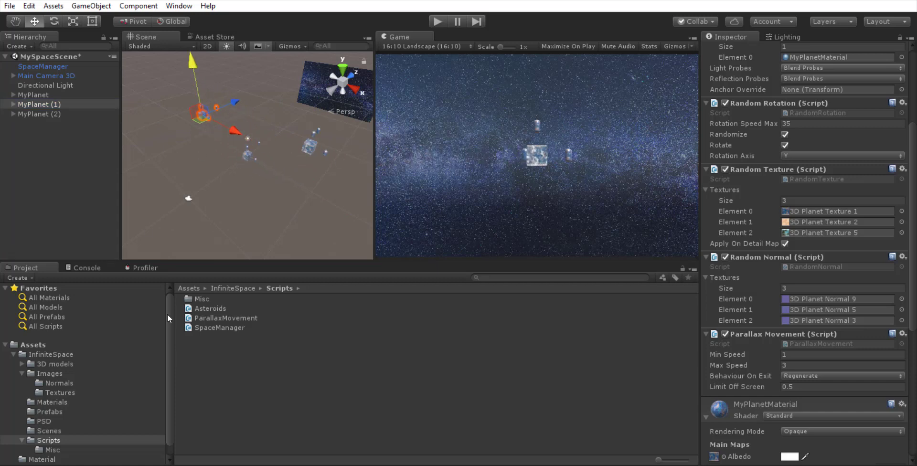
# Add two 3D Nebula prefabs to the scene and move the second one to the lower right of the camera view.
pyautogui.click(22, 372)
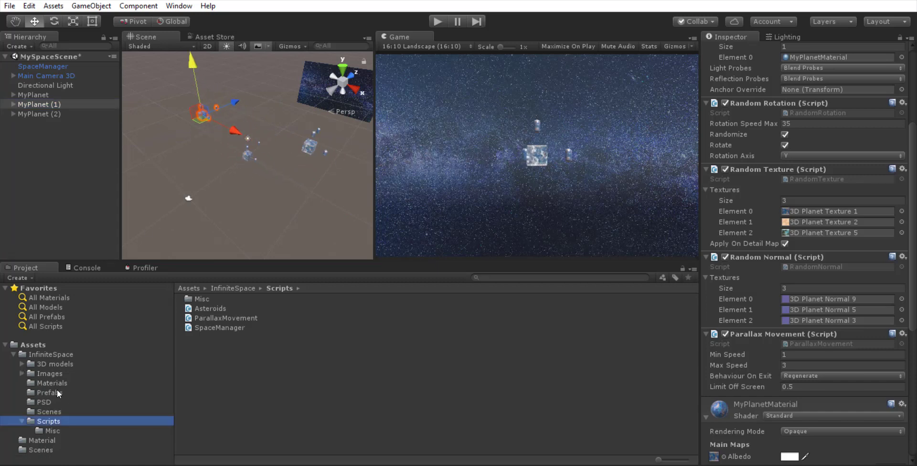
pyautogui.click(49, 393)
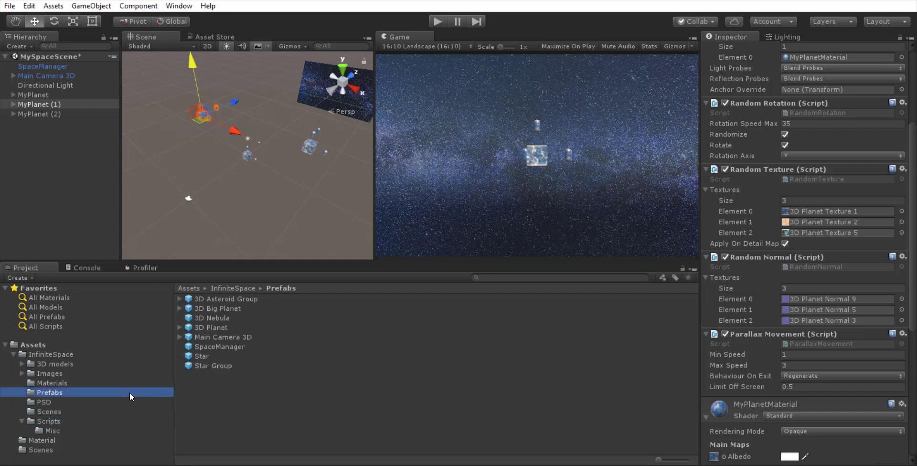
pyautogui.click(216, 318)
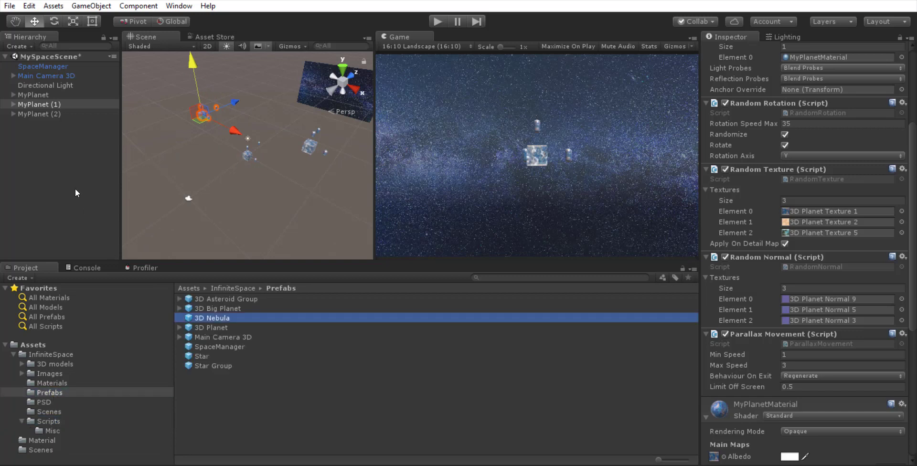
pyautogui.moveTo(150, 257); pyautogui.dragTo(53, 136)
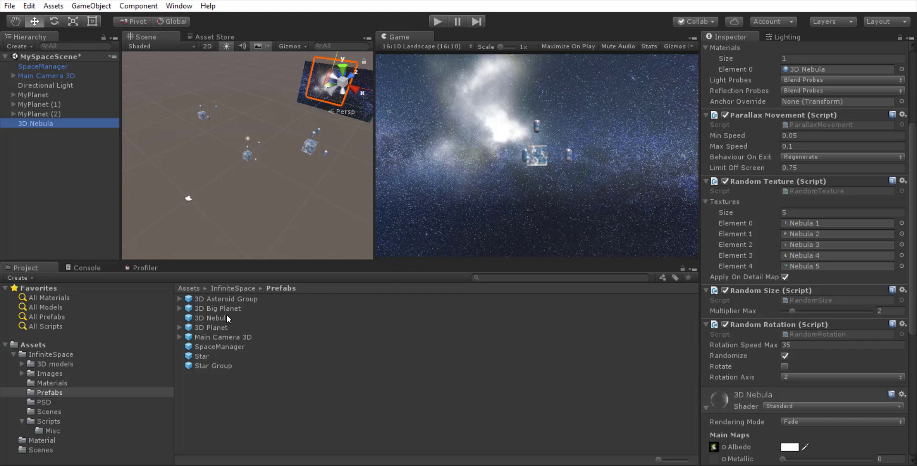
pyautogui.moveTo(225, 319); pyautogui.dragTo(286, 167)
pyautogui.moveTo(363, 113); pyautogui.dragTo(386, 119)
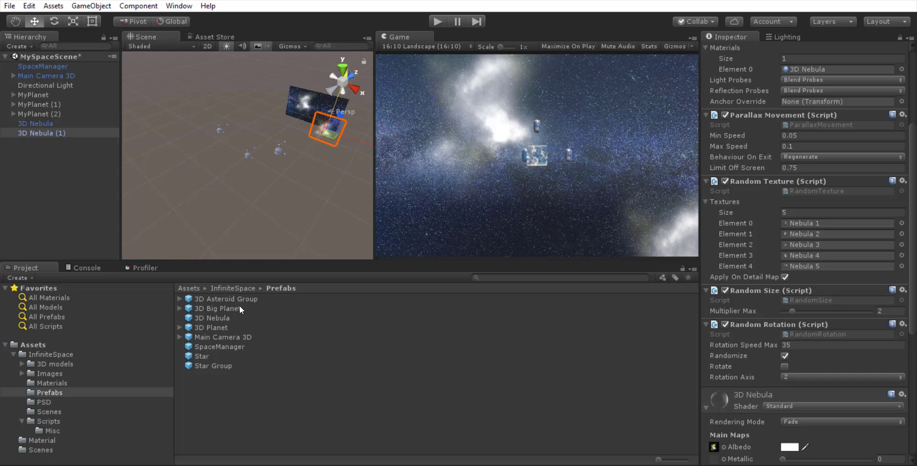
# Add two 3D Asteroid Group prefabs, raising the first to Y 20.5 and placing the second at X 7.7, Y 4.2.
pyautogui.moveTo(248, 300); pyautogui.dragTo(30, 197)
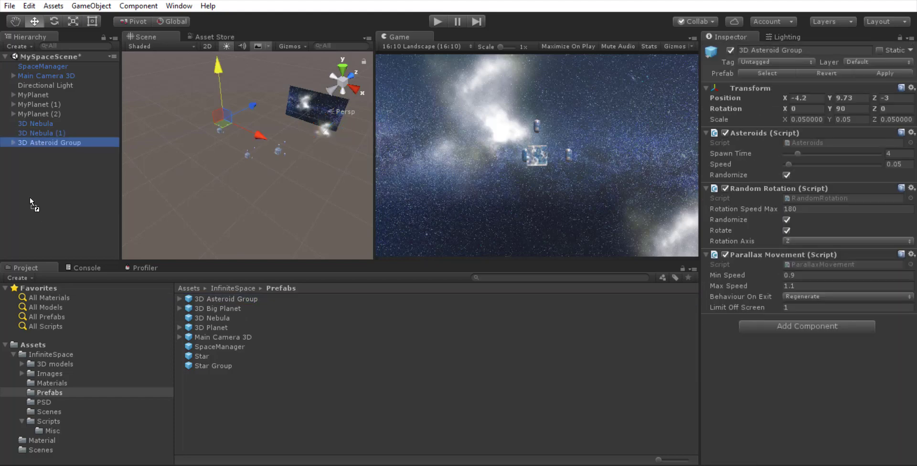
pyautogui.moveTo(219, 75); pyautogui.dragTo(214, 31)
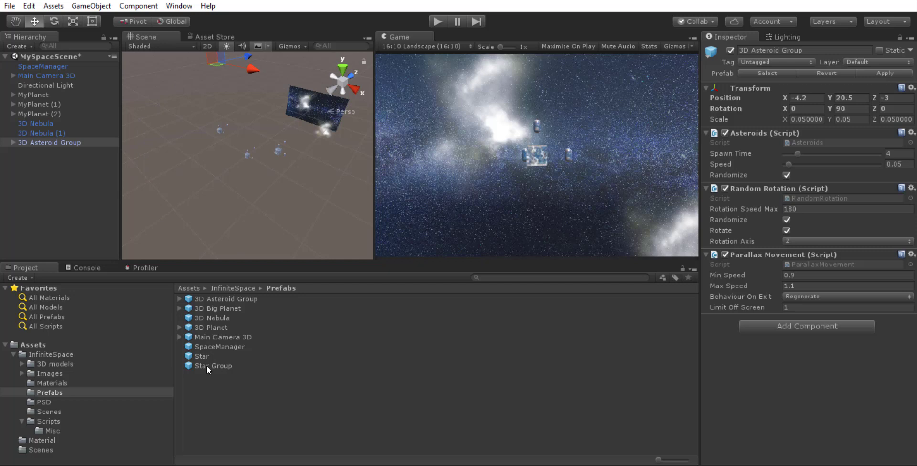
pyautogui.moveTo(235, 300); pyautogui.dragTo(51, 185)
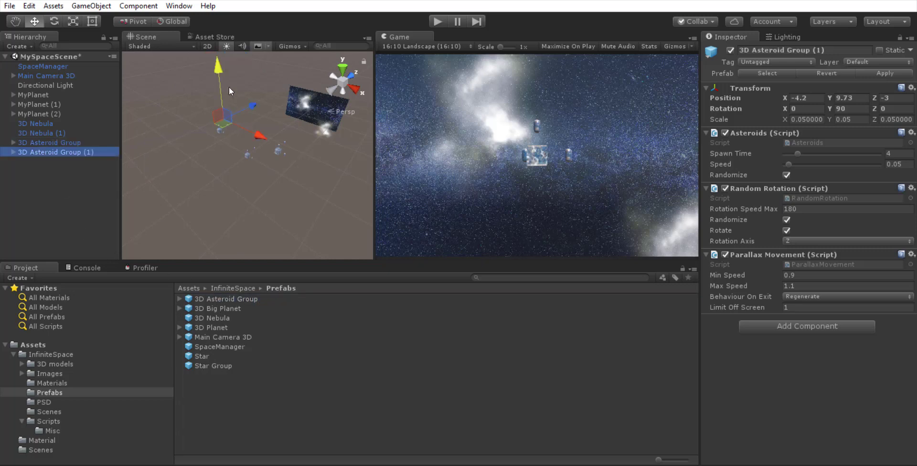
pyautogui.click(220, 84)
pyautogui.moveTo(219, 84); pyautogui.dragTo(302, 177)
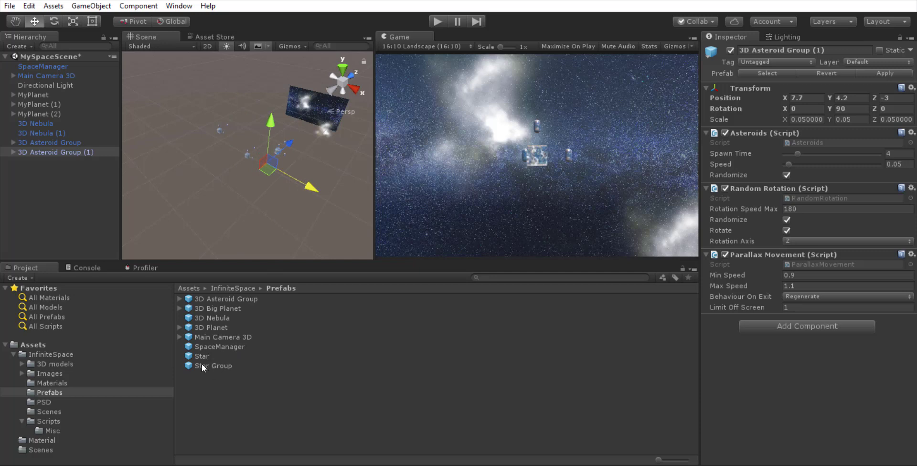
# Add four Star Group prefabs to the scene and move Star Group (3) to about X 3.2.
pyautogui.moveTo(224, 365); pyautogui.dragTo(86, 234)
pyautogui.moveTo(223, 367); pyautogui.dragTo(86, 232)
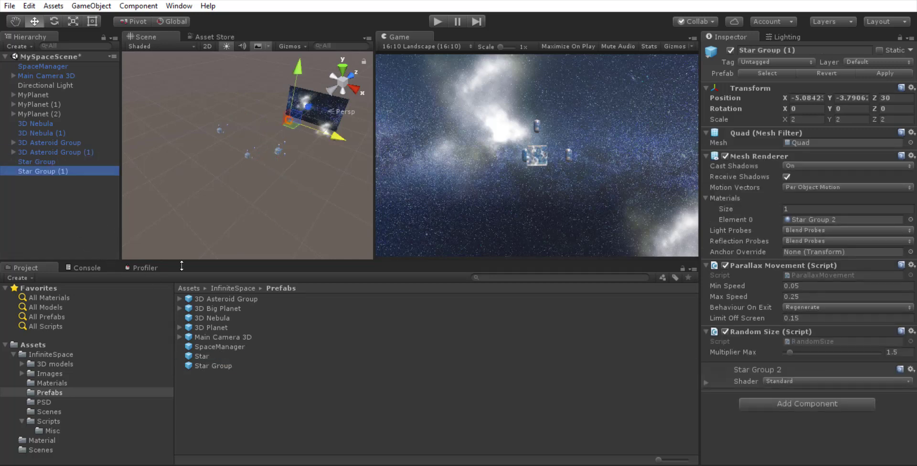
pyautogui.moveTo(233, 367); pyautogui.dragTo(110, 203)
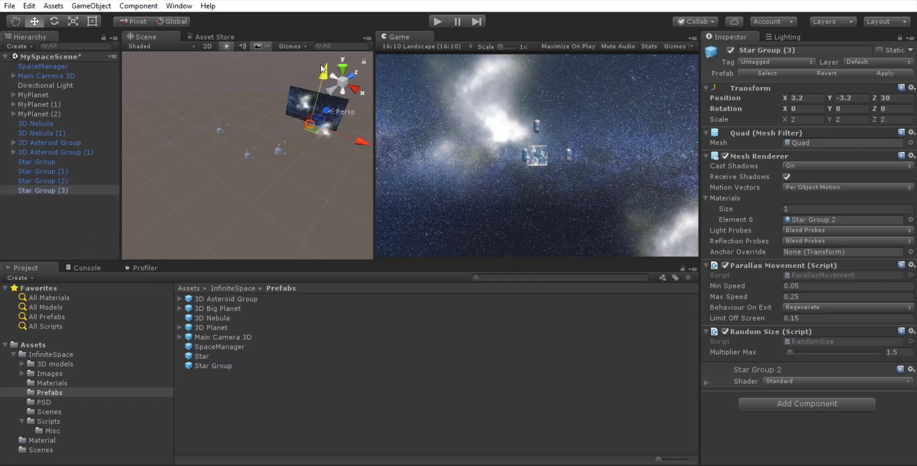
# Raise Star Group (2) to Y 2.1 and move Star Group (1) to X 3.3, Y -2.9.
pyautogui.click(118, 180)
pyautogui.moveTo(294, 70); pyautogui.dragTo(293, 54)
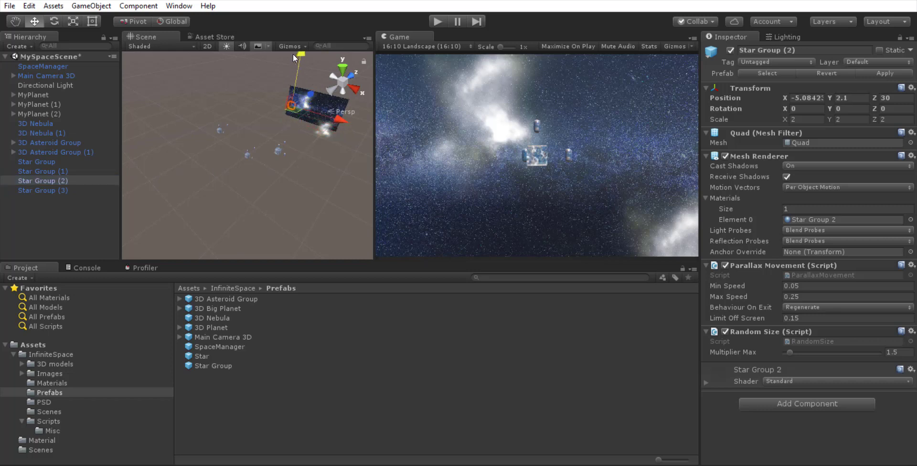
pyautogui.click(71, 170)
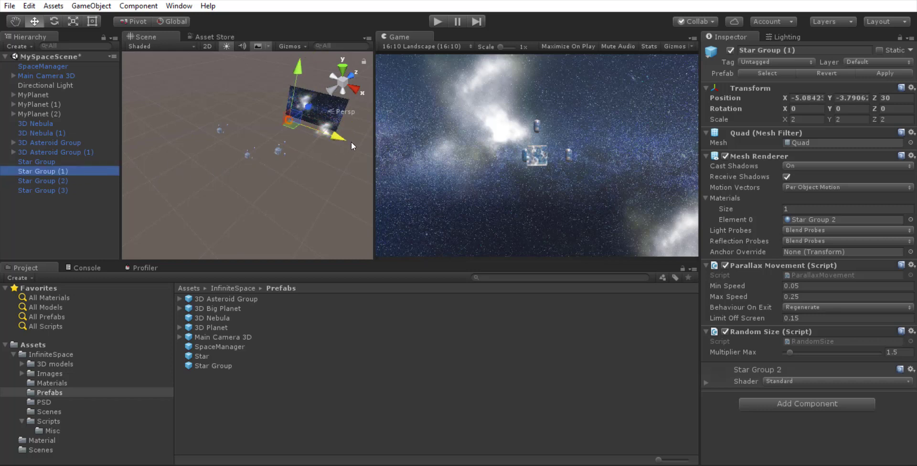
pyautogui.moveTo(359, 141); pyautogui.dragTo(372, 143)
pyautogui.moveTo(321, 87); pyautogui.dragTo(321, 75)
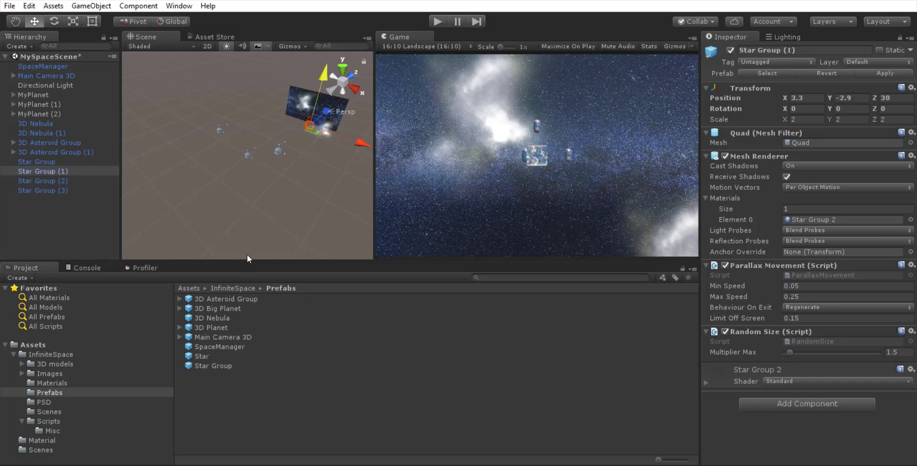
# Add the Star prefab to the scene and duplicate it three times, making four stars in total.
pyautogui.click(204, 357)
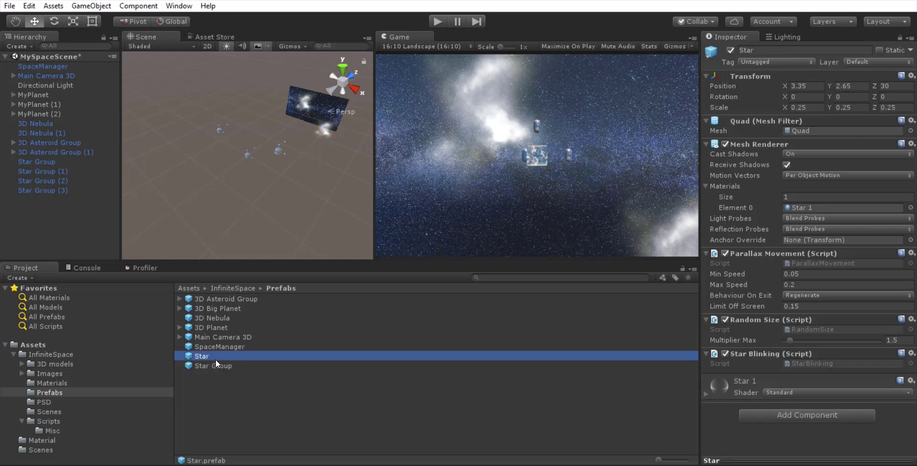
pyautogui.moveTo(215, 359); pyautogui.dragTo(54, 220)
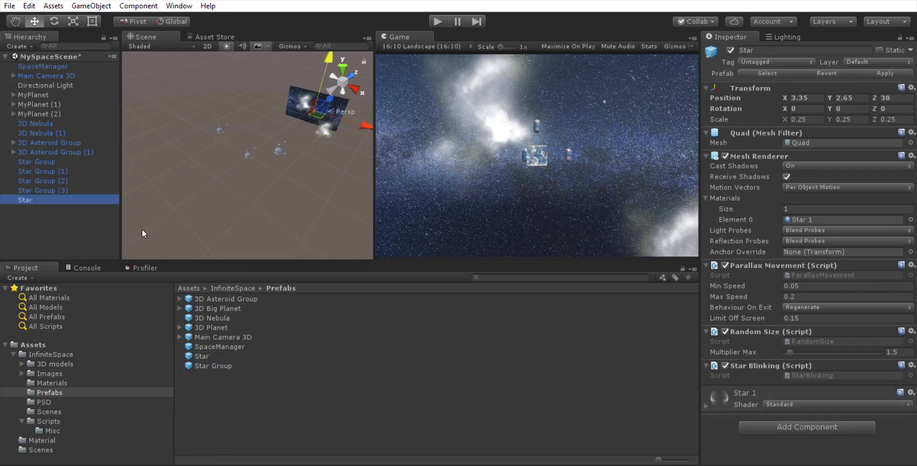
pyautogui.hotkey('ctrl', 'd')
pyautogui.hotkey('ctrl', 'd')
pyautogui.hotkey('ctrl', 'd')
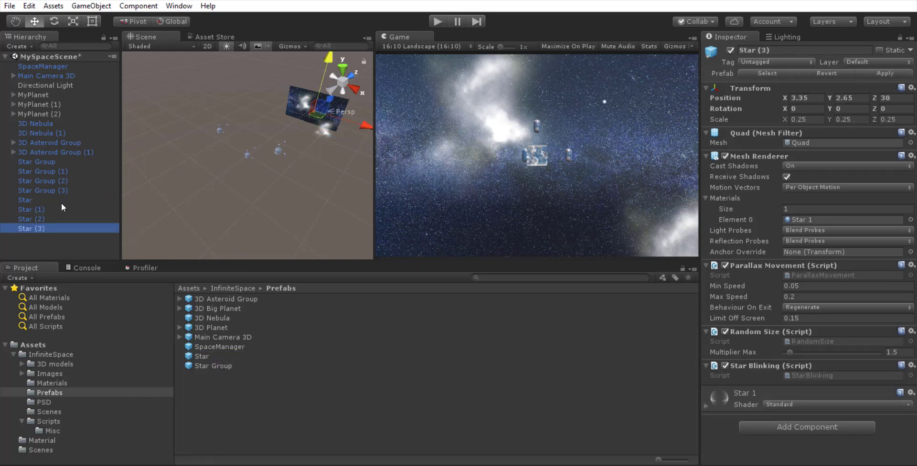
# Move Star (1) to about X -3.2, Y -3 and Star (2) to about X 5, Y -0.3.
pyautogui.click(60, 209)
pyautogui.moveTo(369, 125); pyautogui.dragTo(347, 123)
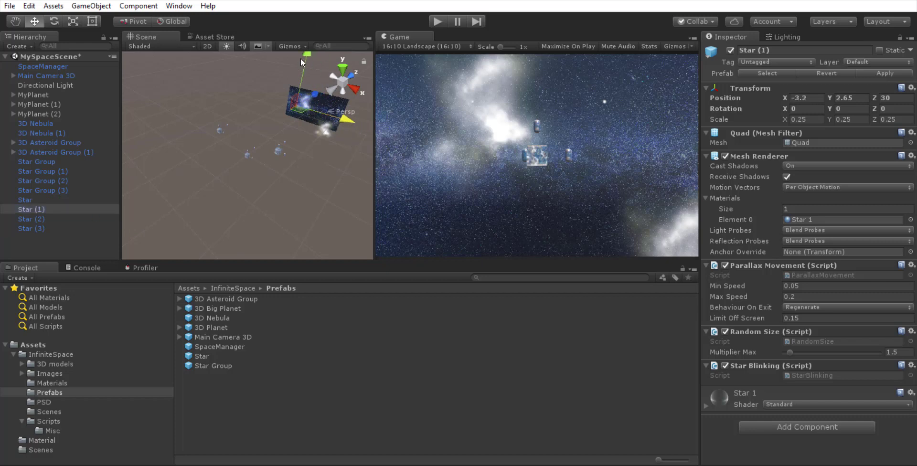
pyautogui.moveTo(301, 61)
pyautogui.mouseDown()
pyautogui.moveTo(312, 69)
pyautogui.moveTo(315, 58)
pyautogui.moveTo(313, 69)
pyautogui.mouseUp()
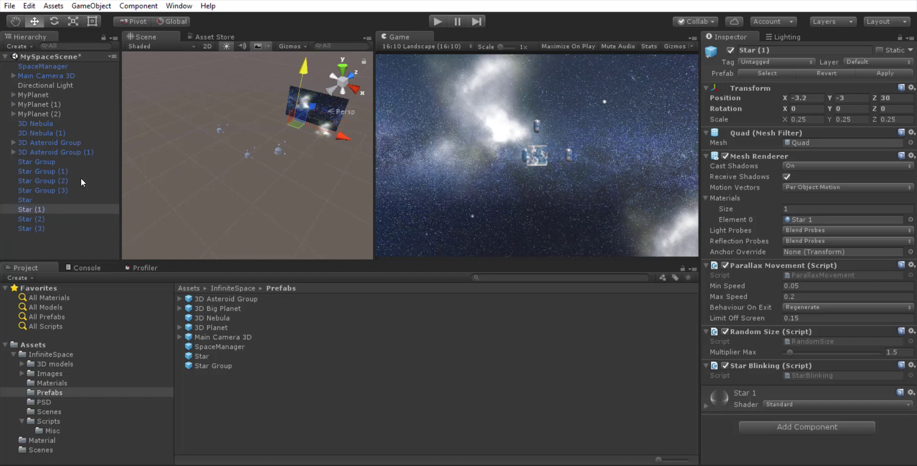
pyautogui.click(34, 219)
pyautogui.moveTo(356, 125); pyautogui.dragTo(326, 75)
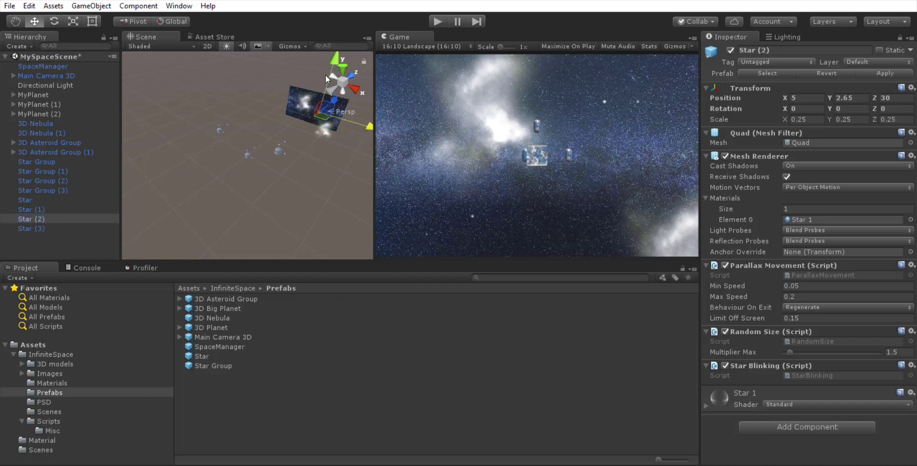
# Move Star (3) to about X 0.1, Y 4.4, and test the scene in play mode.
pyautogui.click(38, 228)
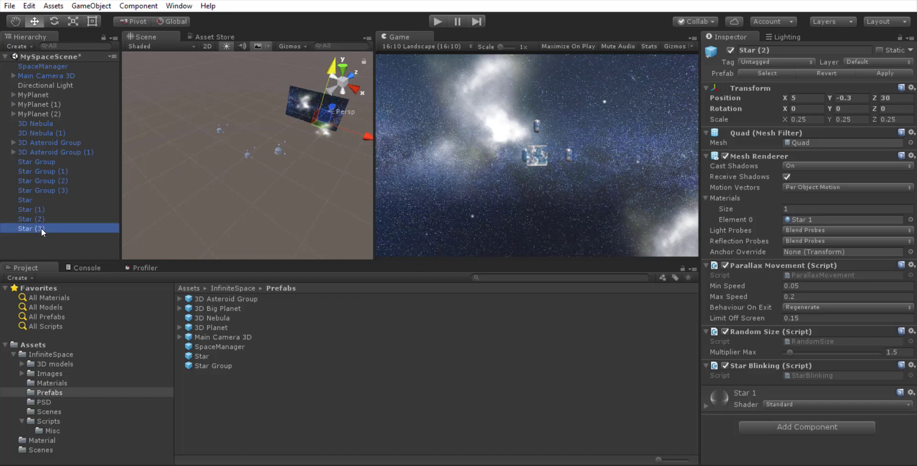
pyautogui.moveTo(360, 124); pyautogui.dragTo(351, 125)
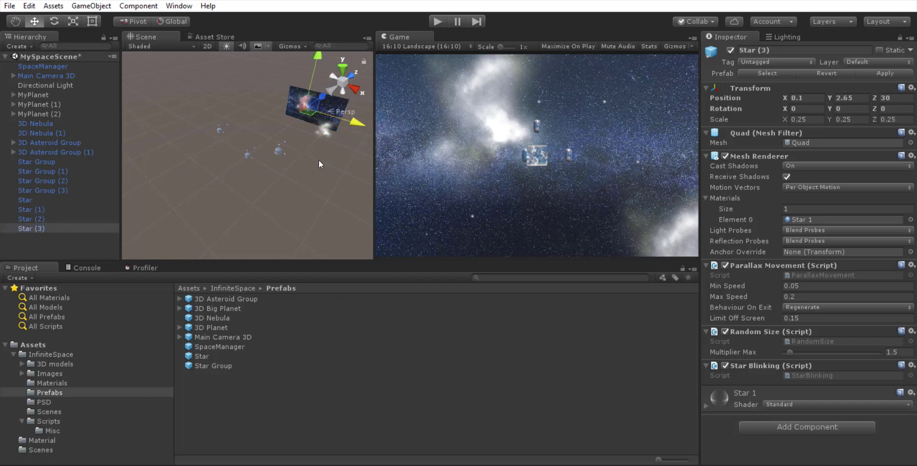
pyautogui.moveTo(322, 57); pyautogui.dragTo(325, 54)
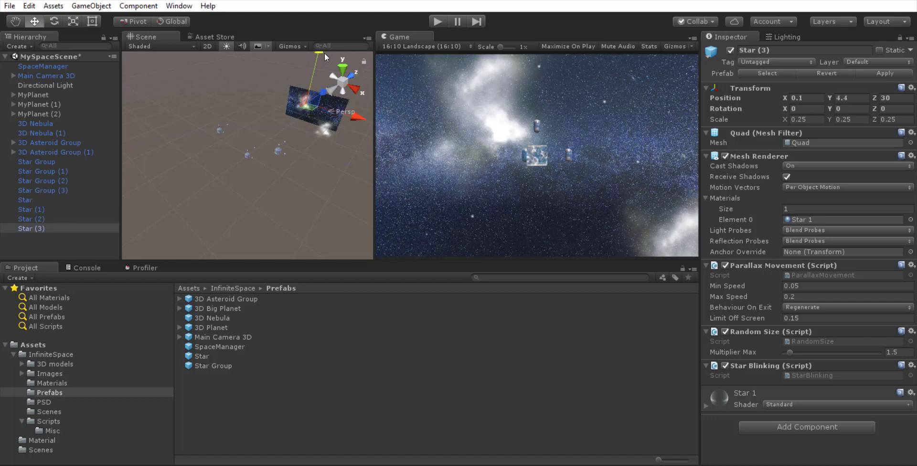
pyautogui.click(439, 22)
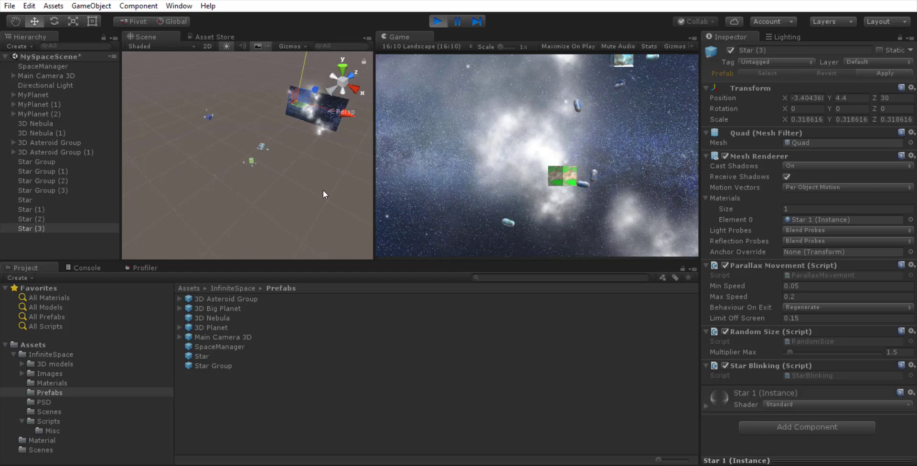
pyautogui.click(432, 25)
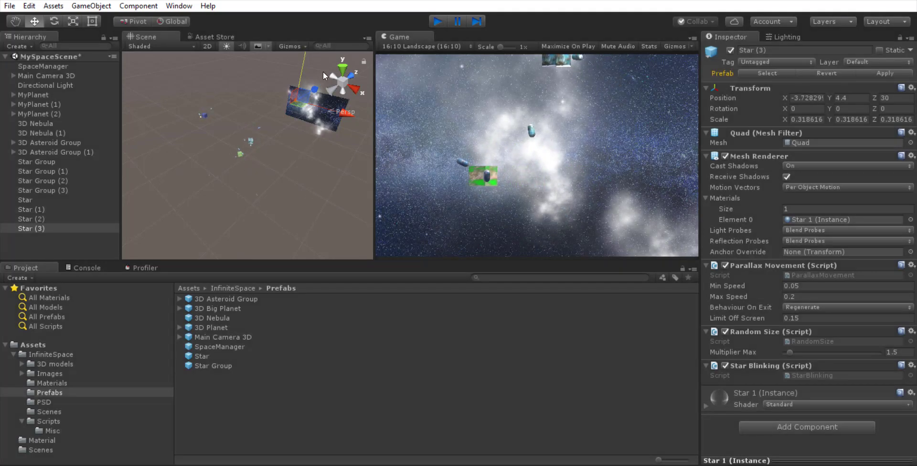
# Tilt MyPlanet with the Rotate tool to about -15.4 degrees around Z.
pyautogui.click(38, 96)
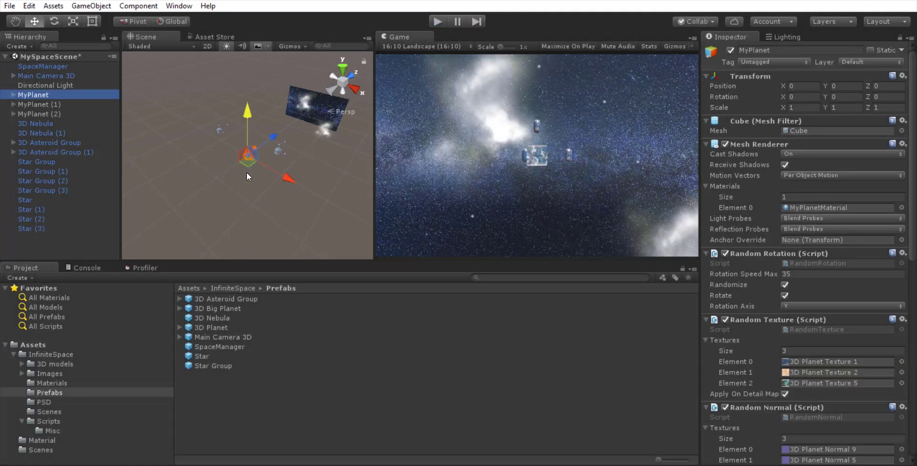
pyautogui.press('e')
pyautogui.moveTo(270, 130); pyautogui.dragTo(278, 162)
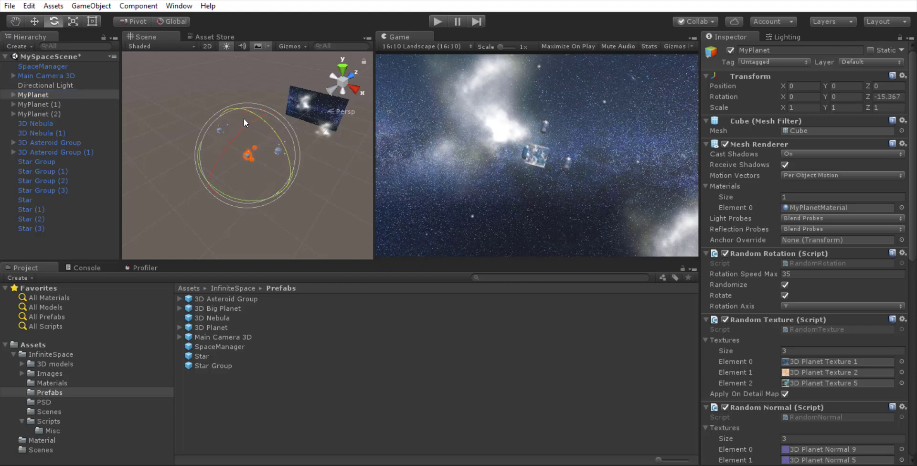
pyautogui.moveTo(243, 118); pyautogui.dragTo(245, 126)
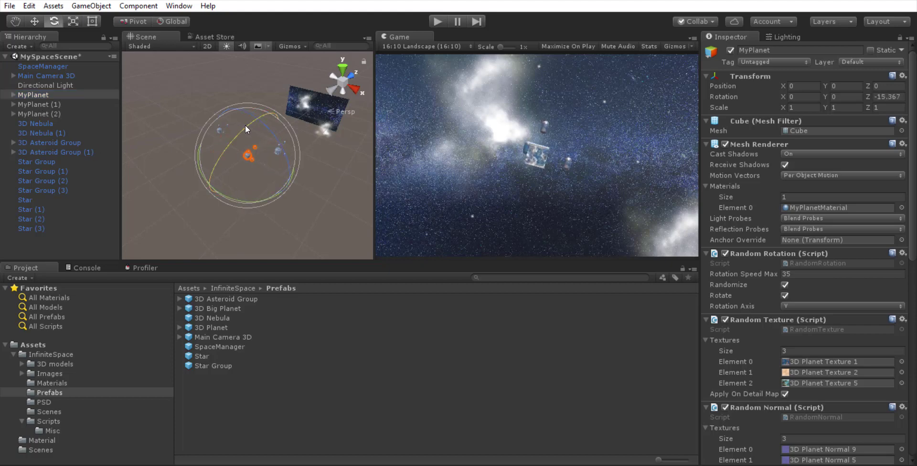
# Rotate MyPlanet (1) freehand to a different tilt, and tilt MyPlanet (2) to about -13 degrees around Z.
pyautogui.click(36, 105)
pyautogui.moveTo(250, 134); pyautogui.dragTo(151, 145)
pyautogui.click(50, 114)
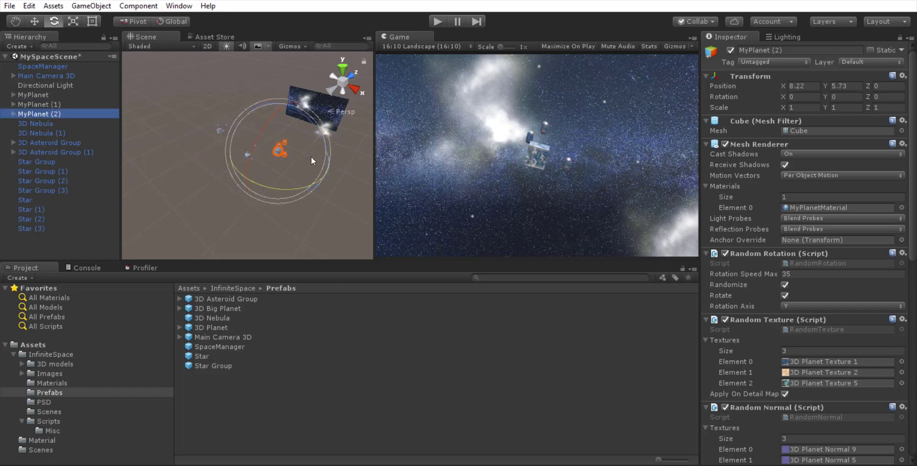
pyautogui.moveTo(327, 149); pyautogui.dragTo(330, 172)
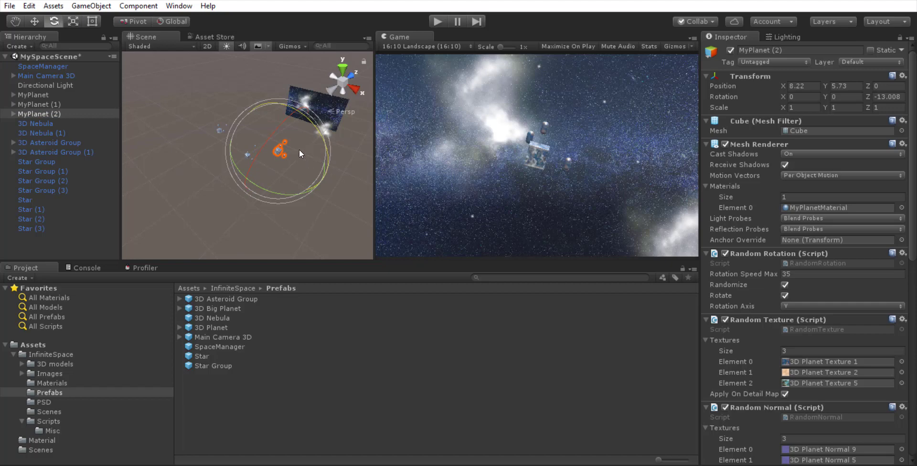
pyautogui.moveTo(266, 139); pyautogui.dragTo(282, 122)
# Run the scene in play mode to check the tilted planets' motion, and stop it.
pyautogui.click(438, 21)
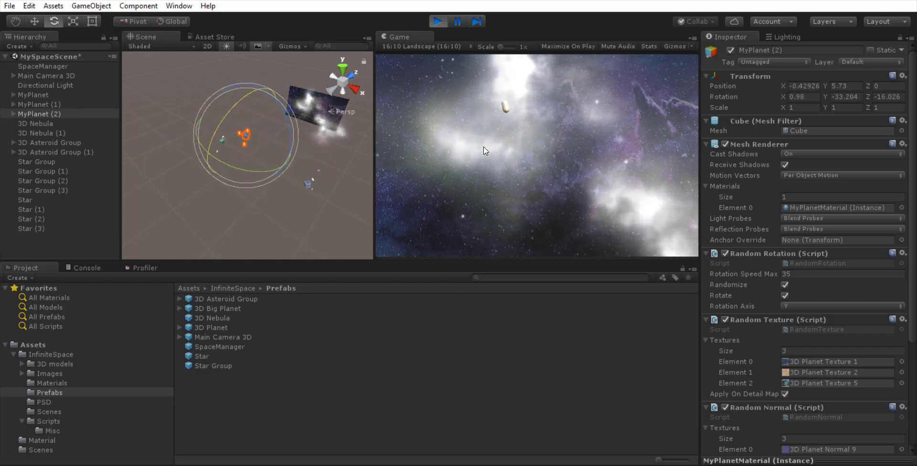
pyautogui.click(437, 21)
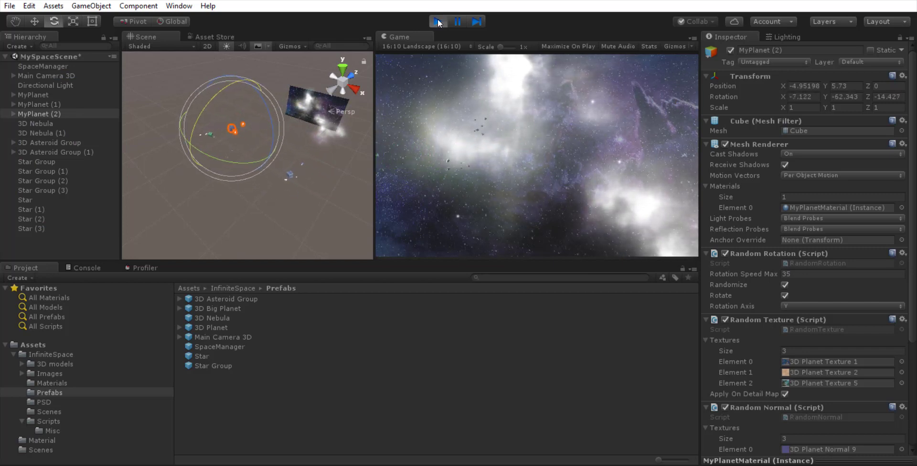